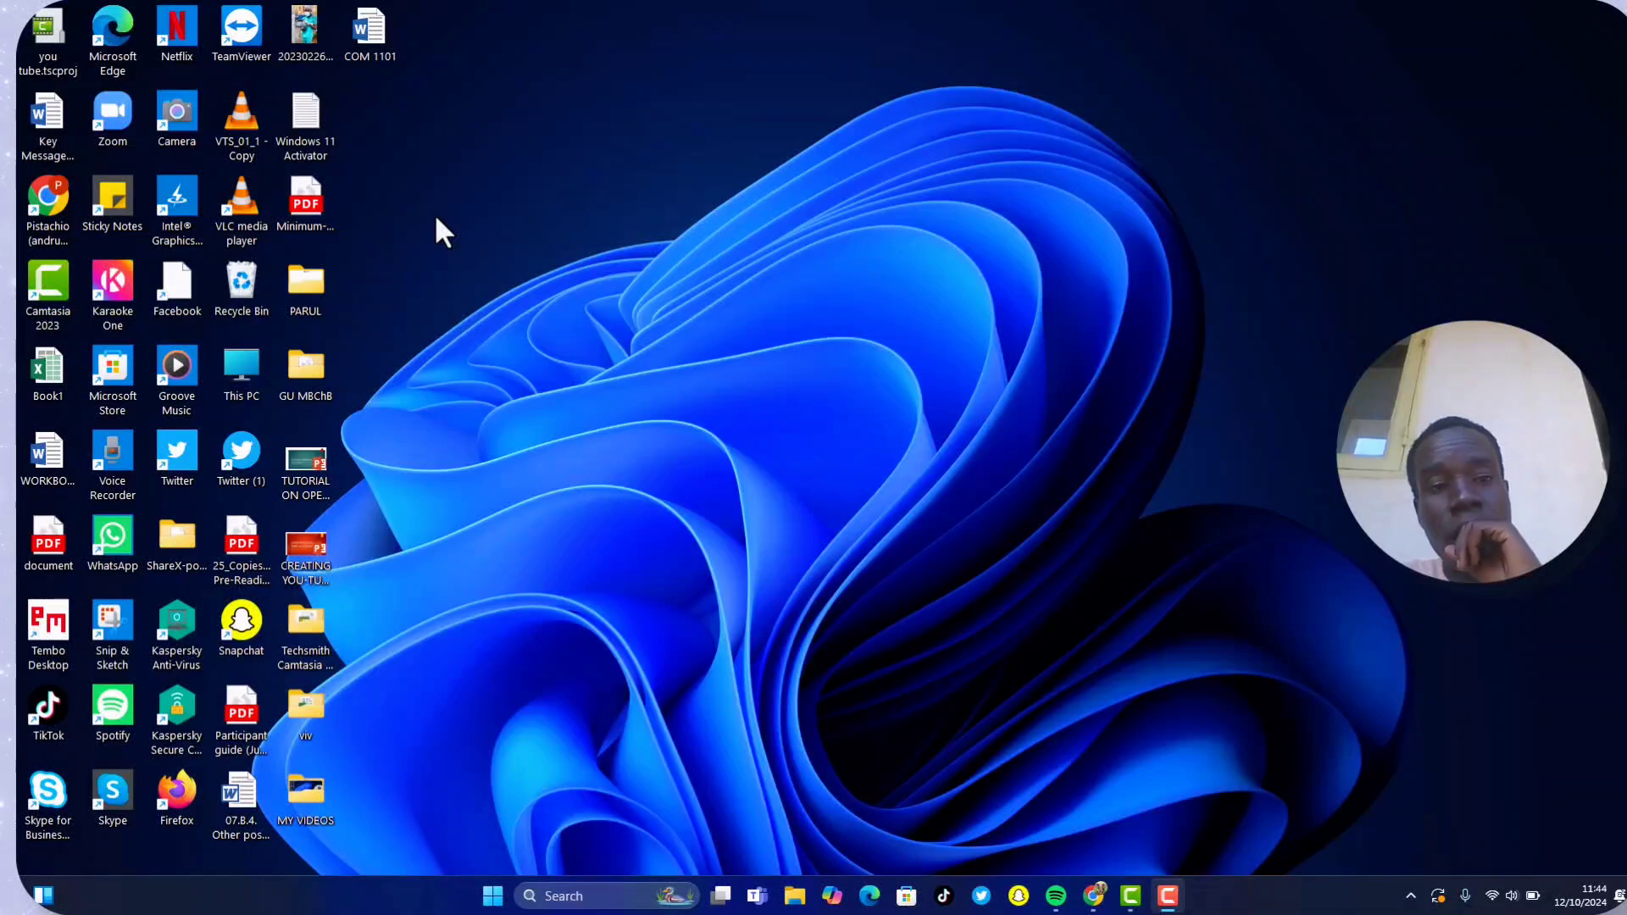
Switch to Chrome, go to Google Drive and look through its Google apps list for Forms.
mouse_move(1096, 900)
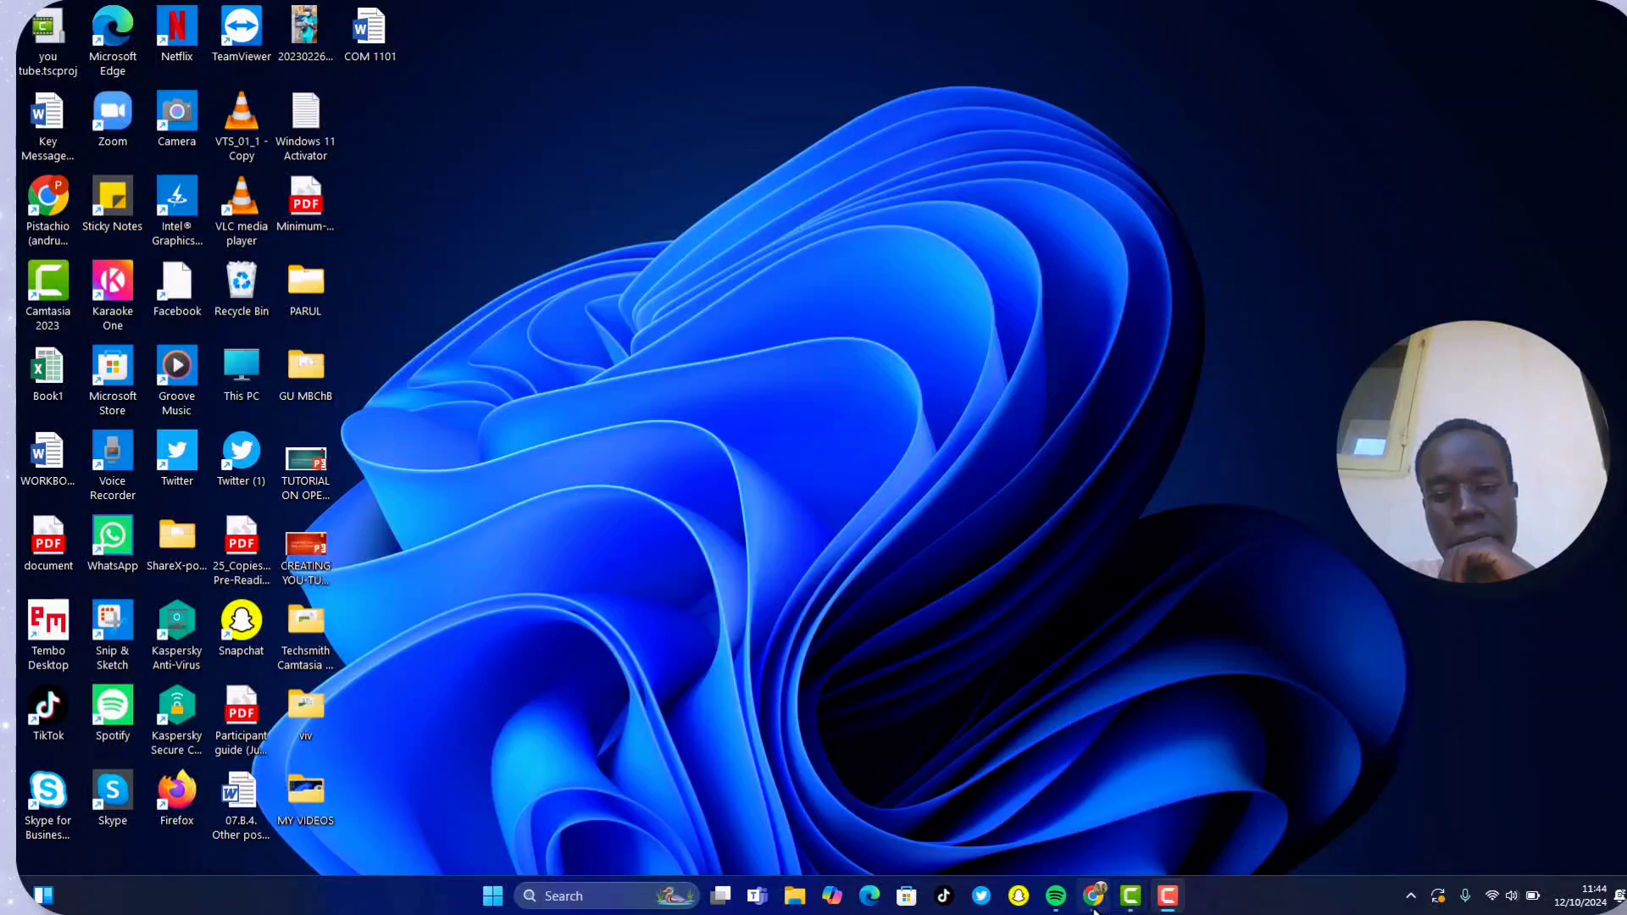
left_click(1071, 796)
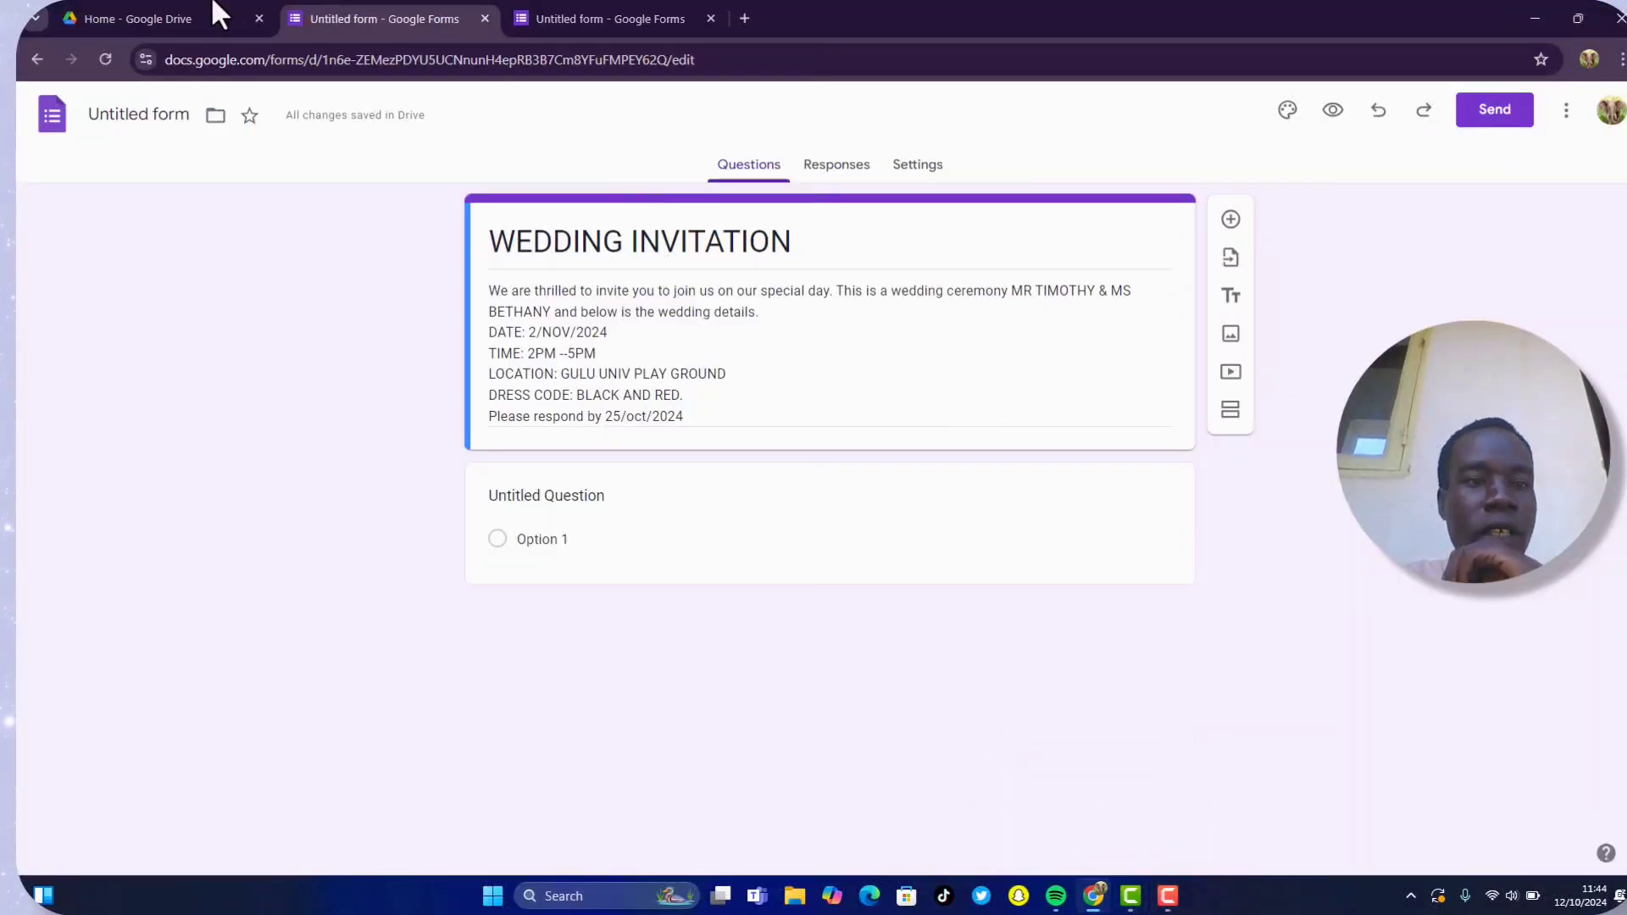
left_click(93, 19)
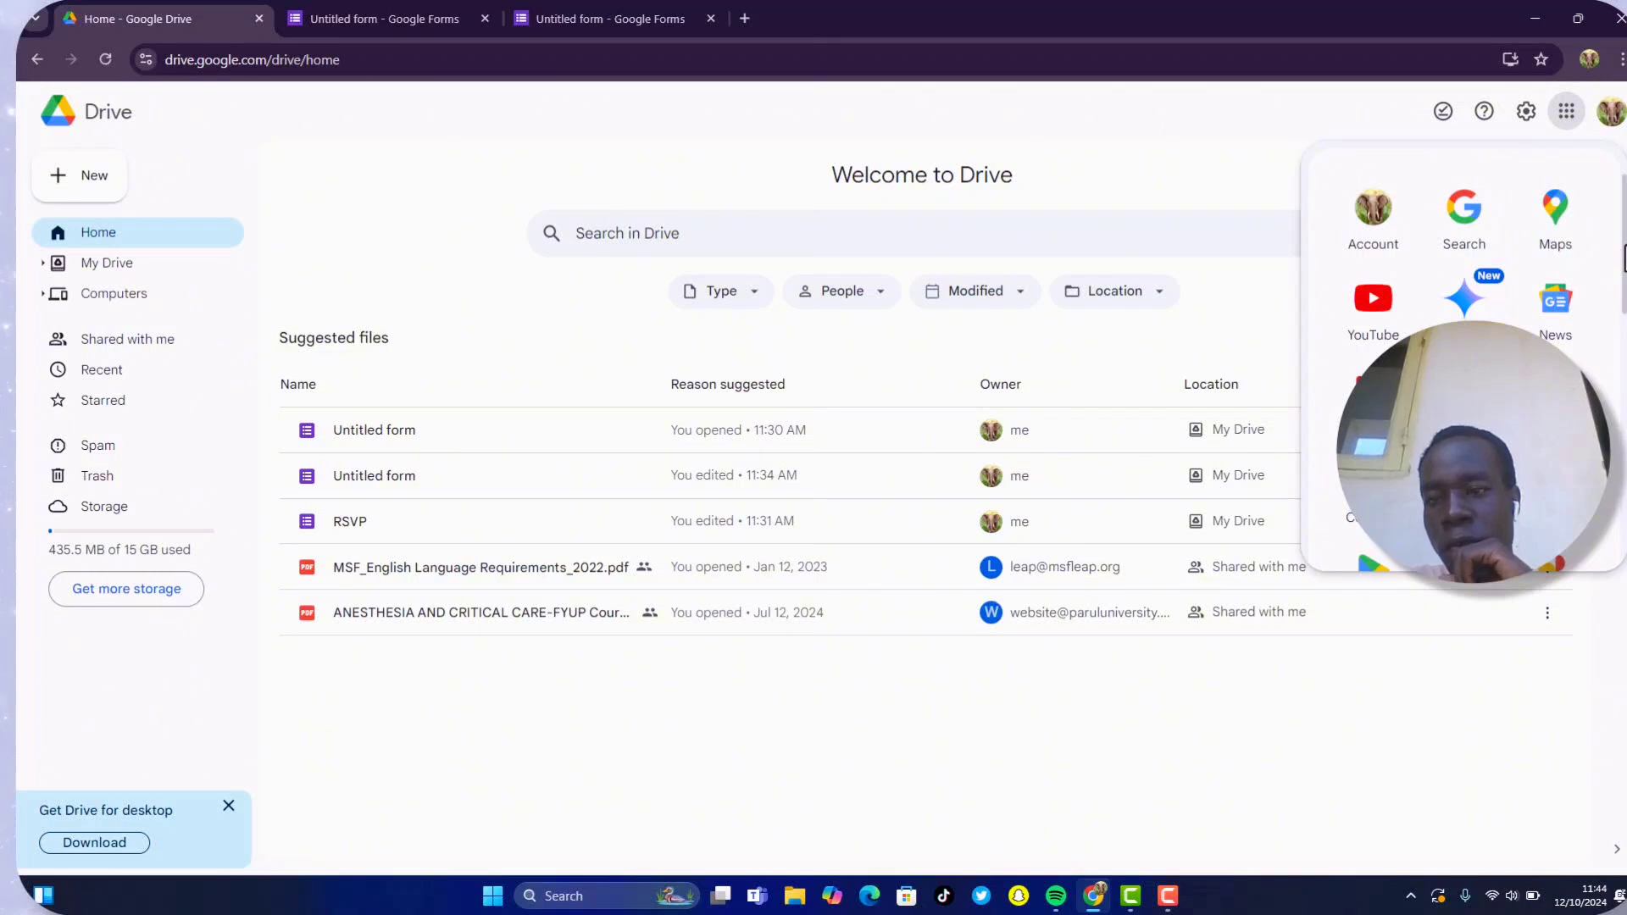
scroll(1625, 259, "down", 1)
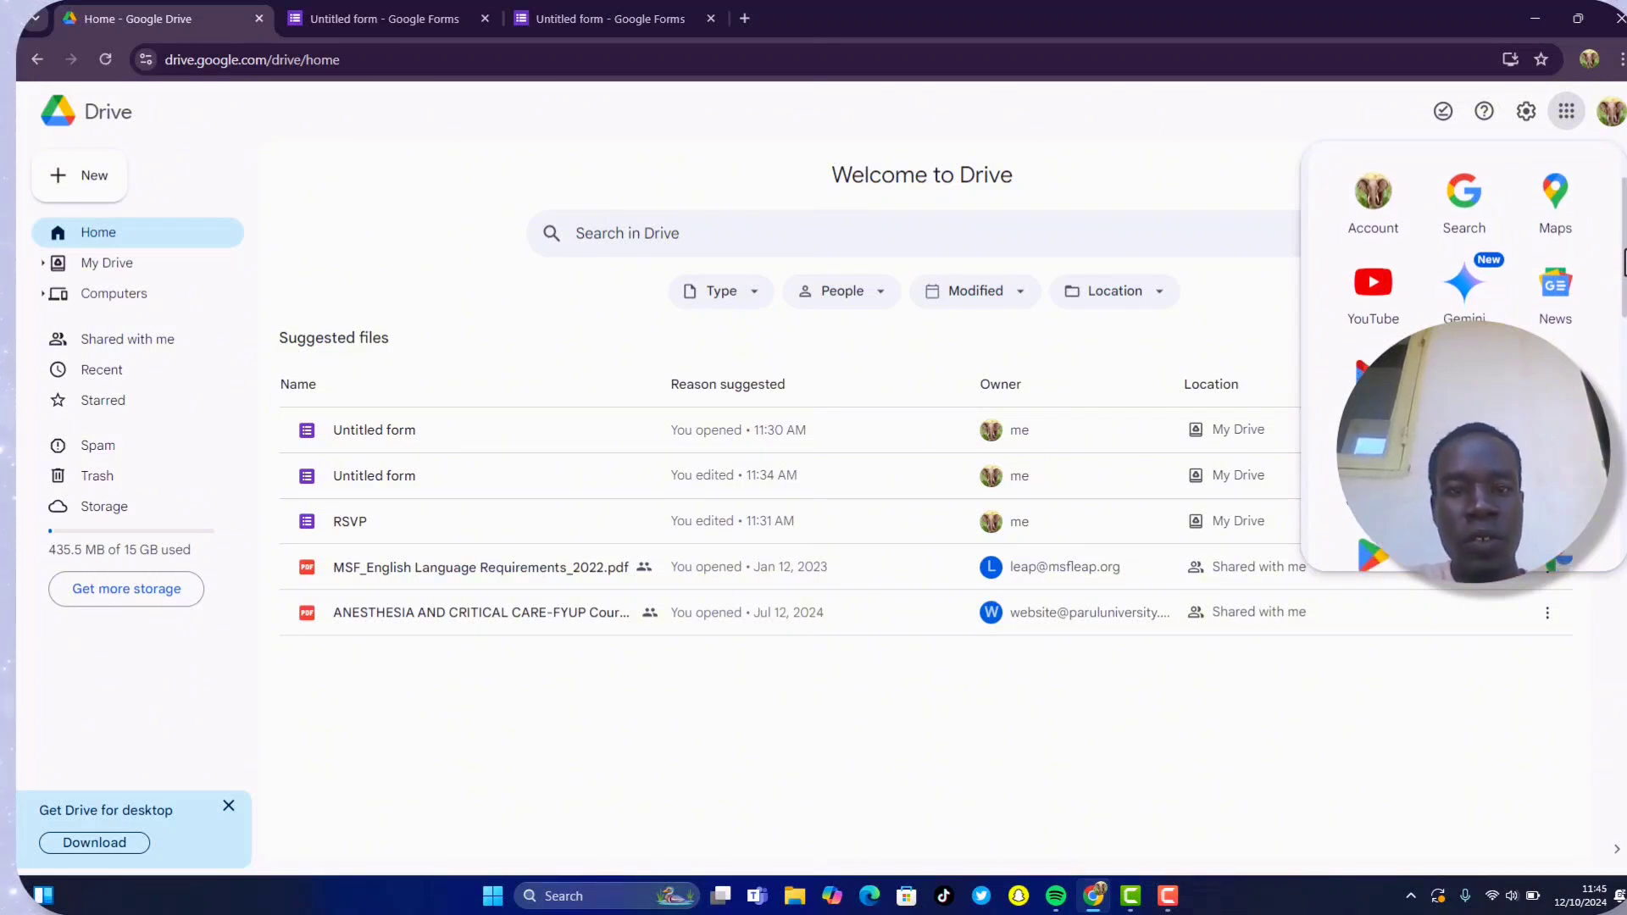
left_click_drag(1624, 263, 1618, 449)
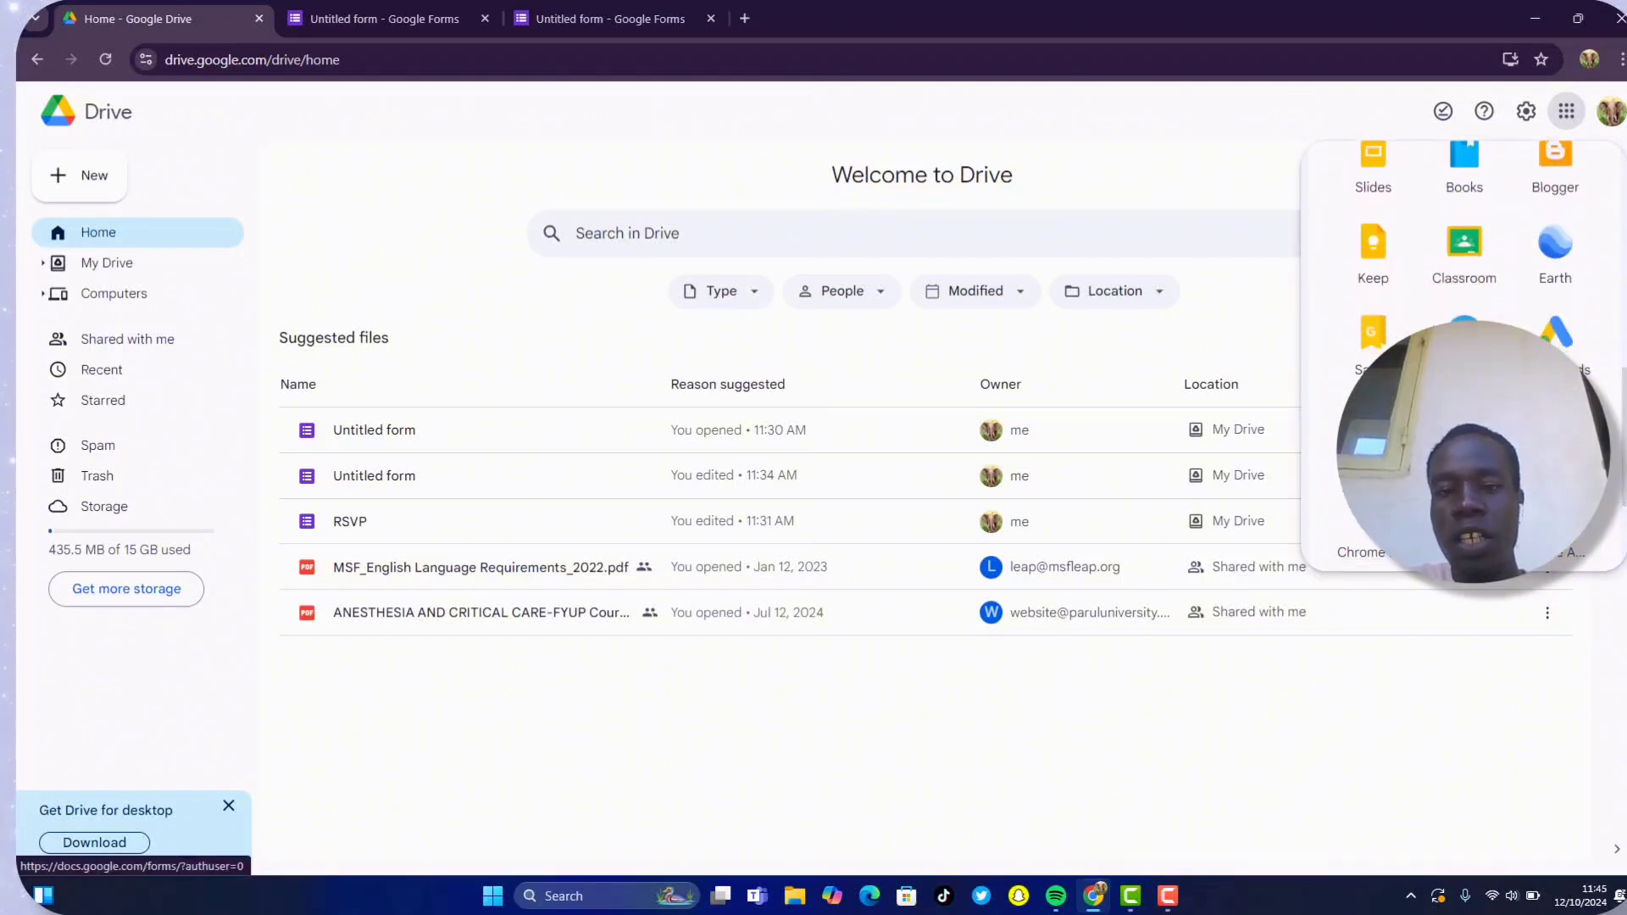
mouse_move(1095, 912)
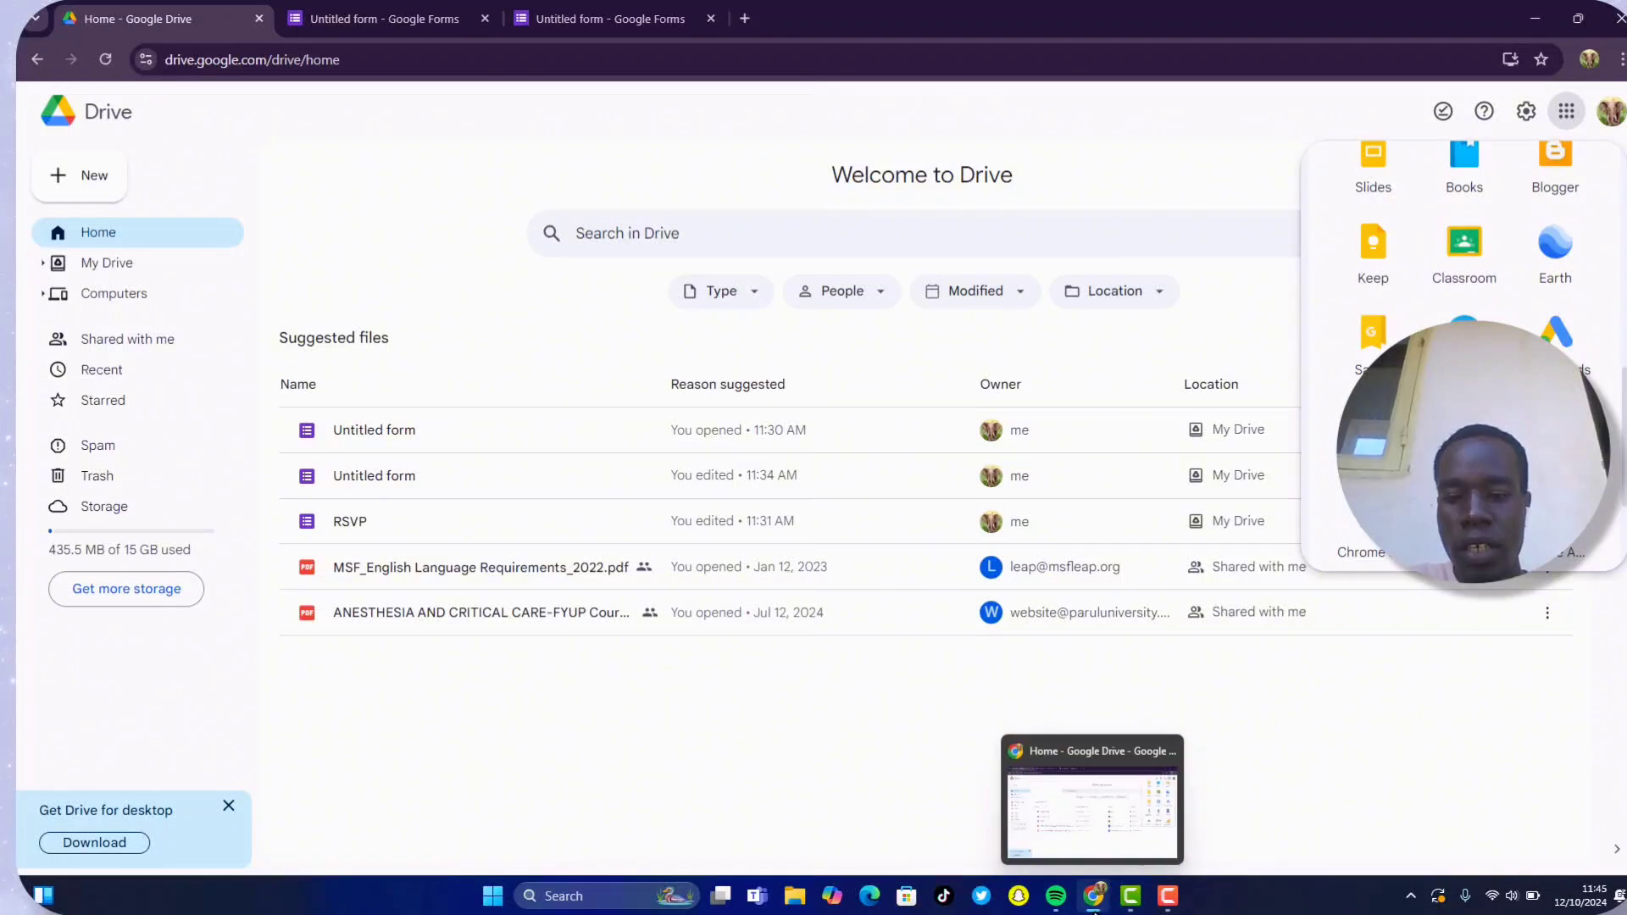
Return to the wedding invitation form and make its title "WEDDING INVITATION" bold.
left_click(384, 17)
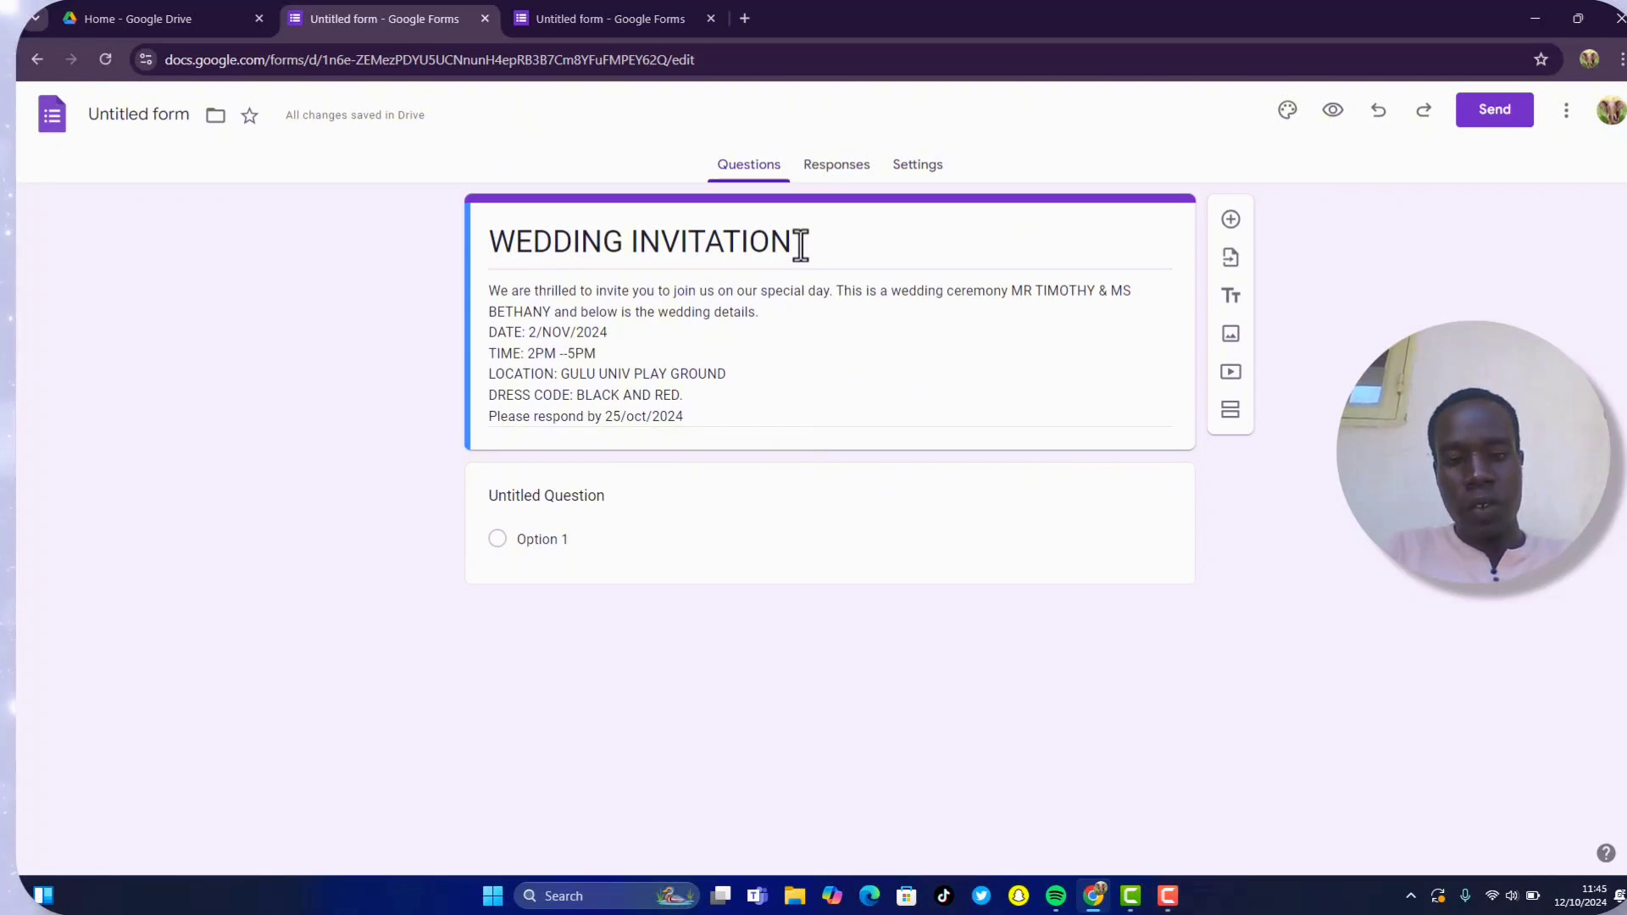
left_click_drag(801, 245, 492, 244)
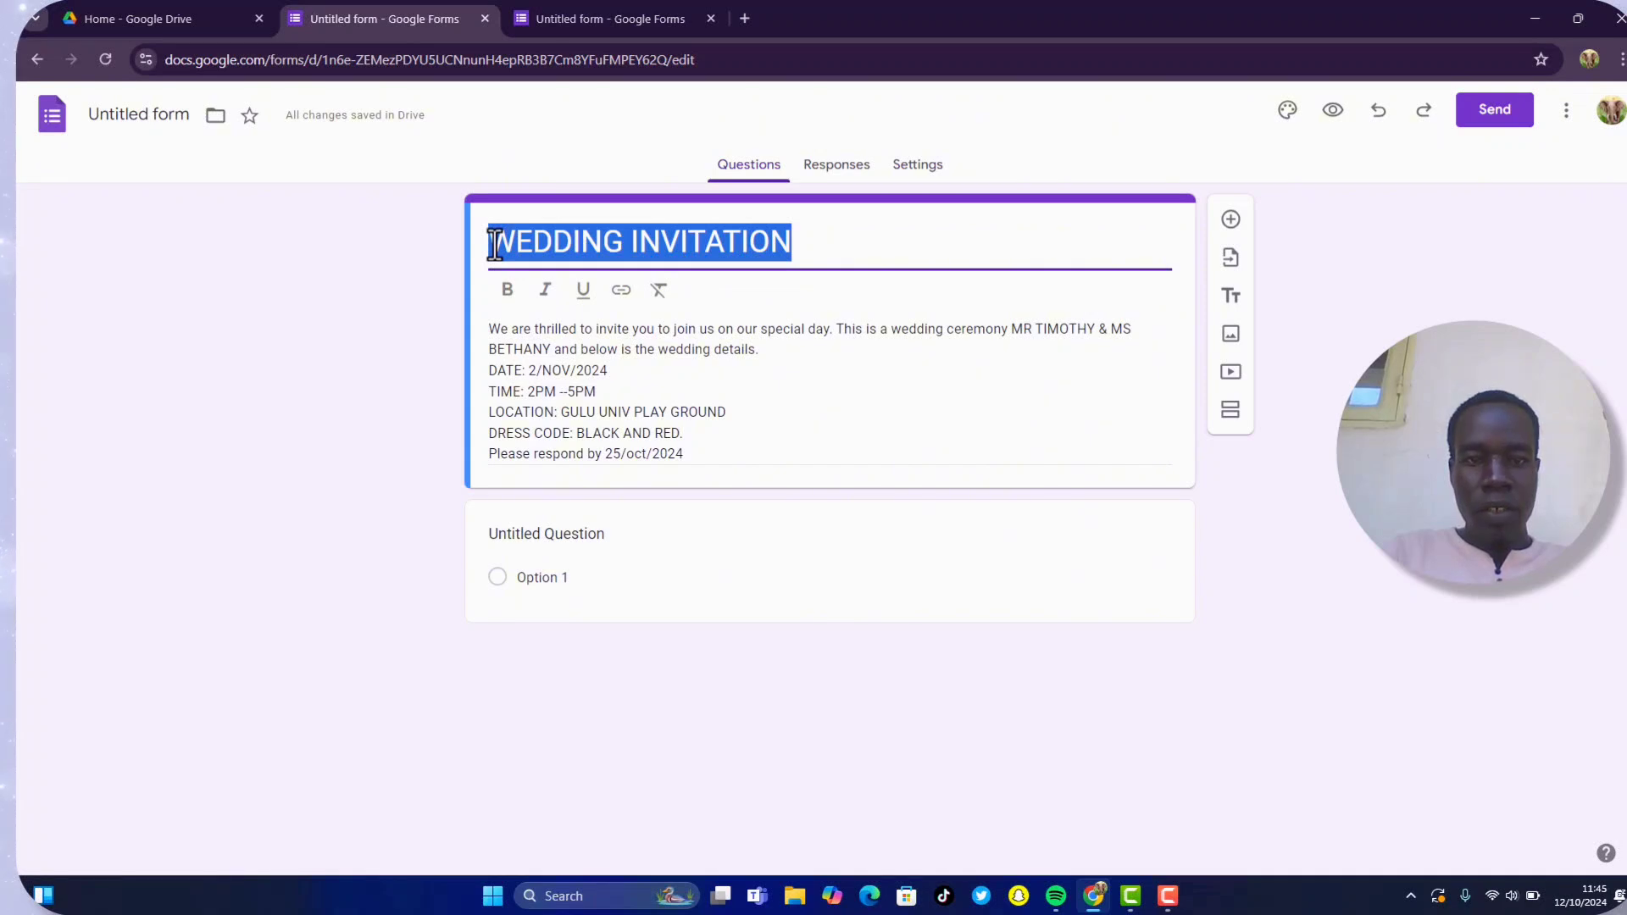
left_click(509, 291)
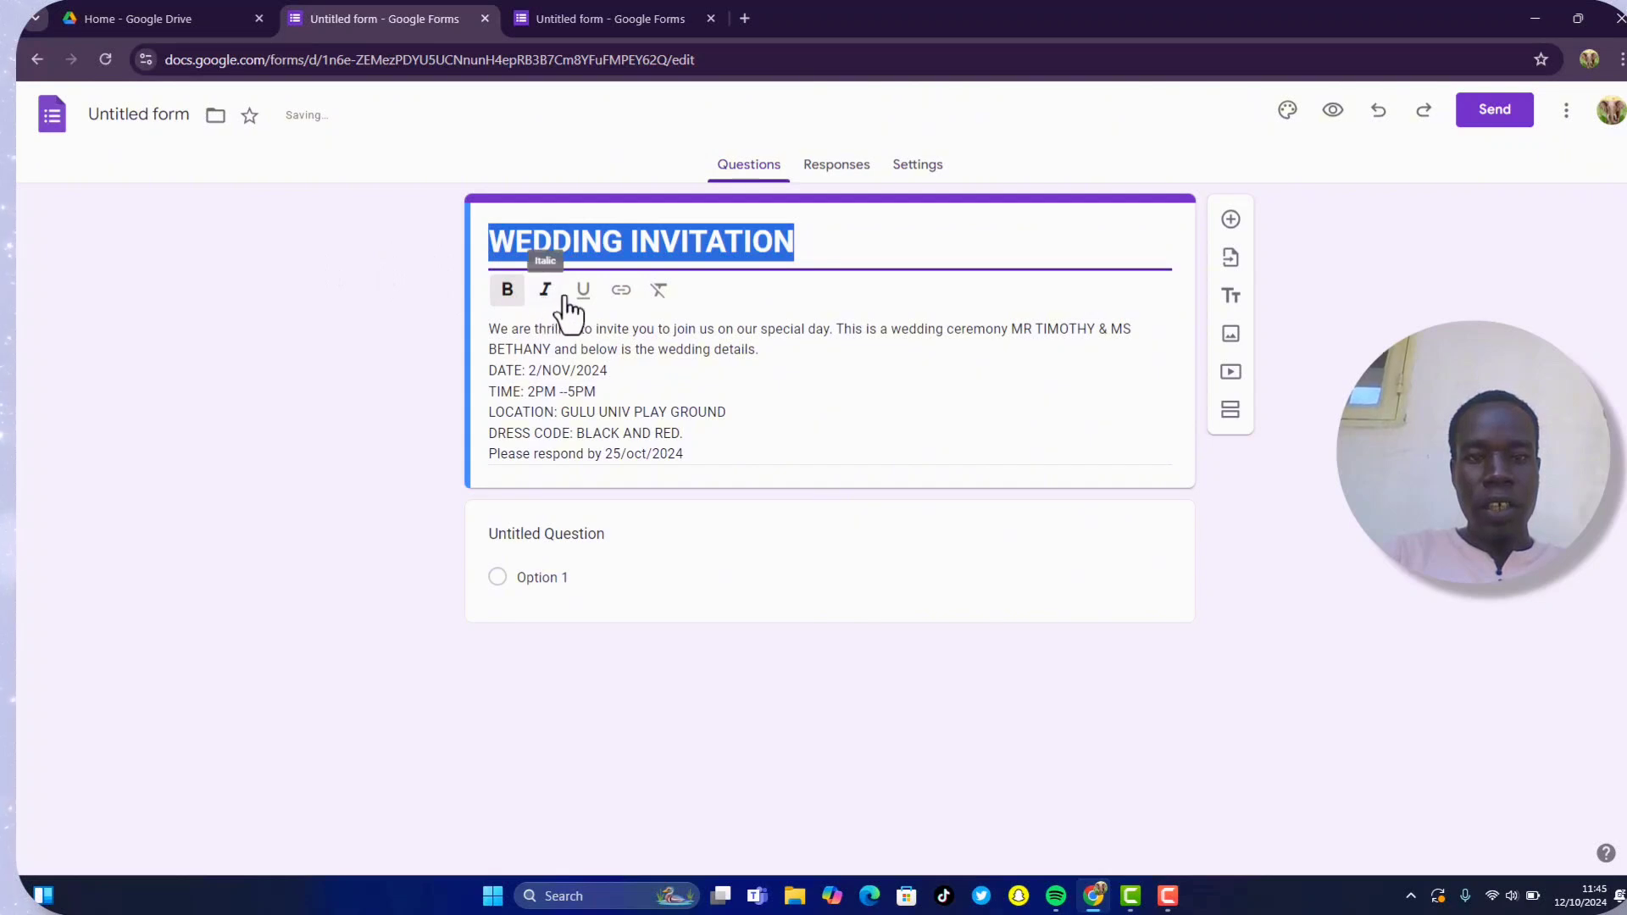
Make the "DATE" and "TIME" labels in the form description bold.
left_click(739, 444)
key("ctrl+a")
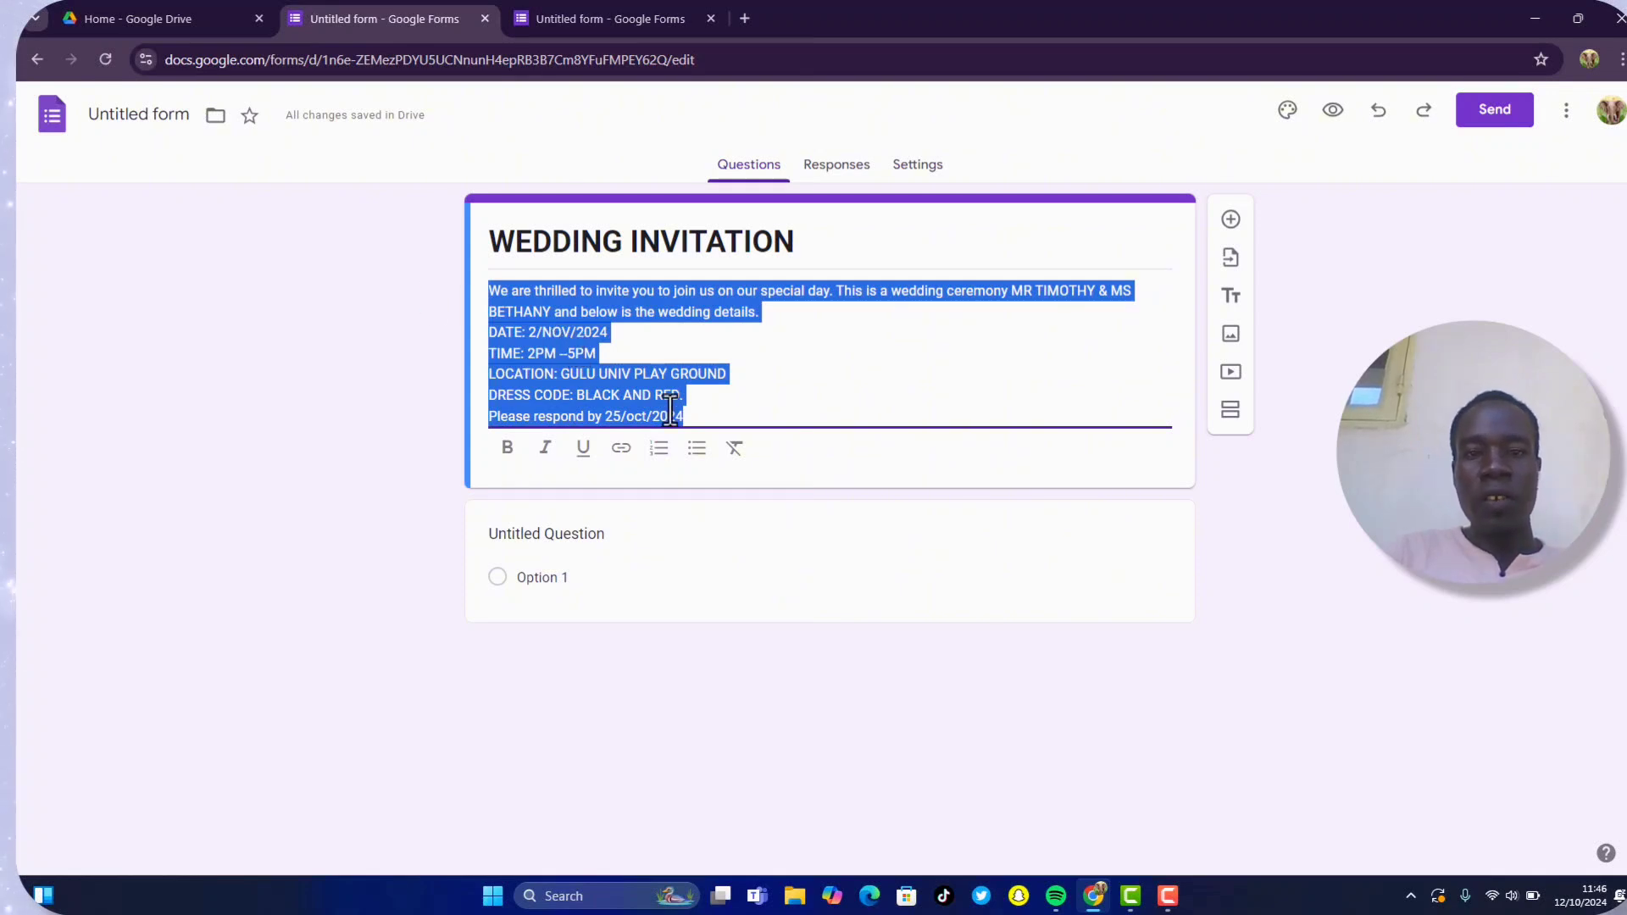
left_click(704, 394)
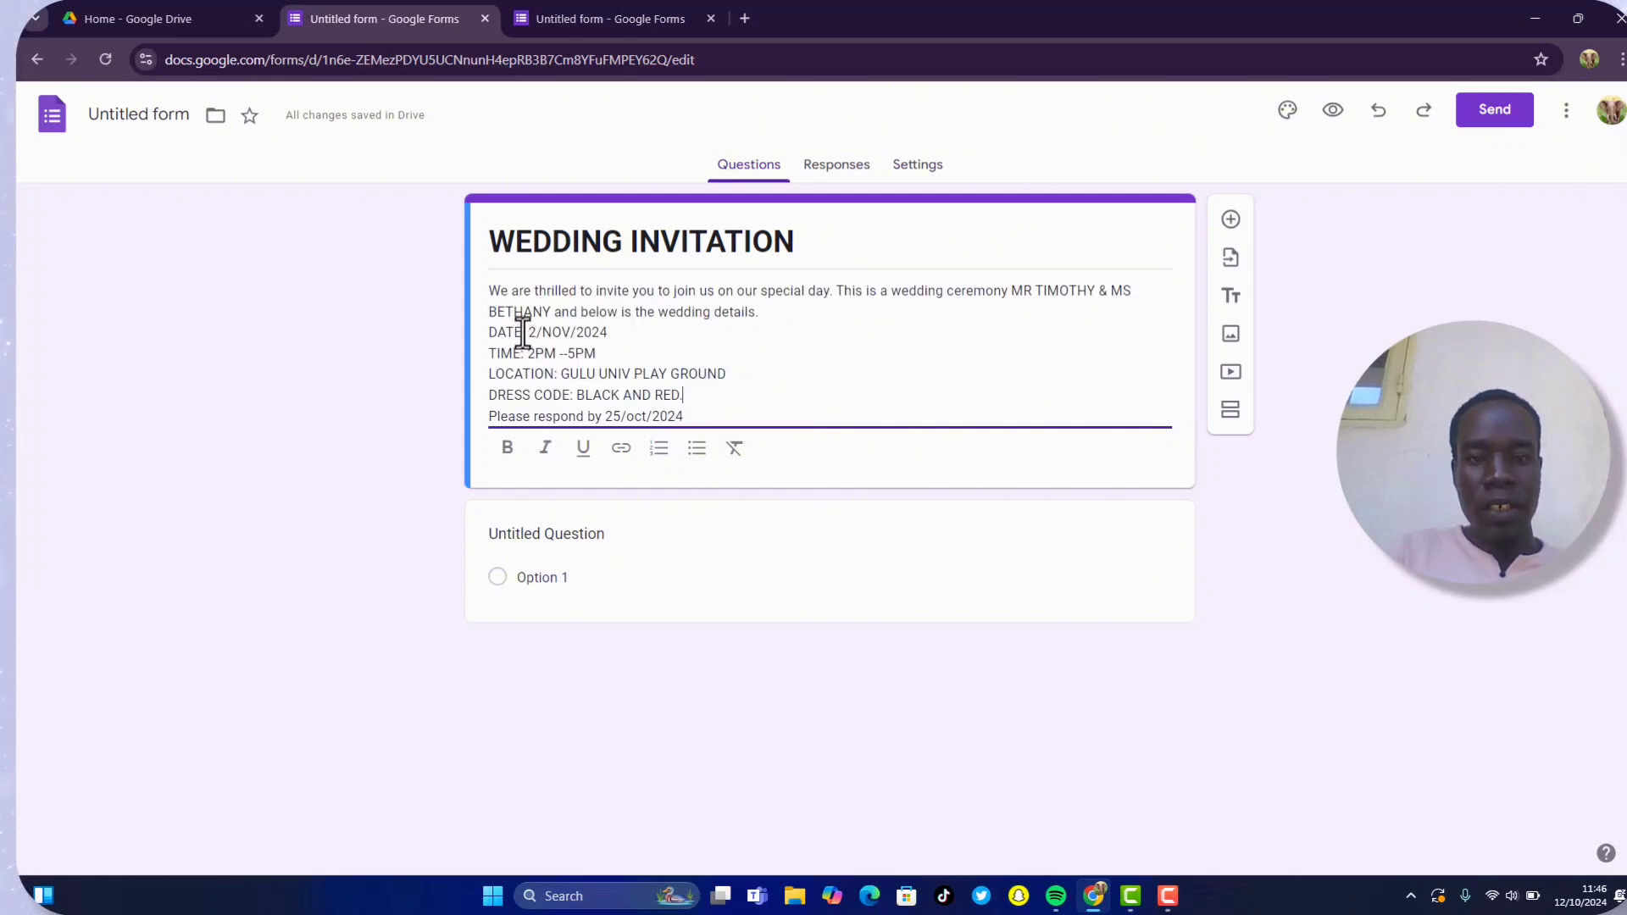
left_click_drag(522, 332, 487, 339)
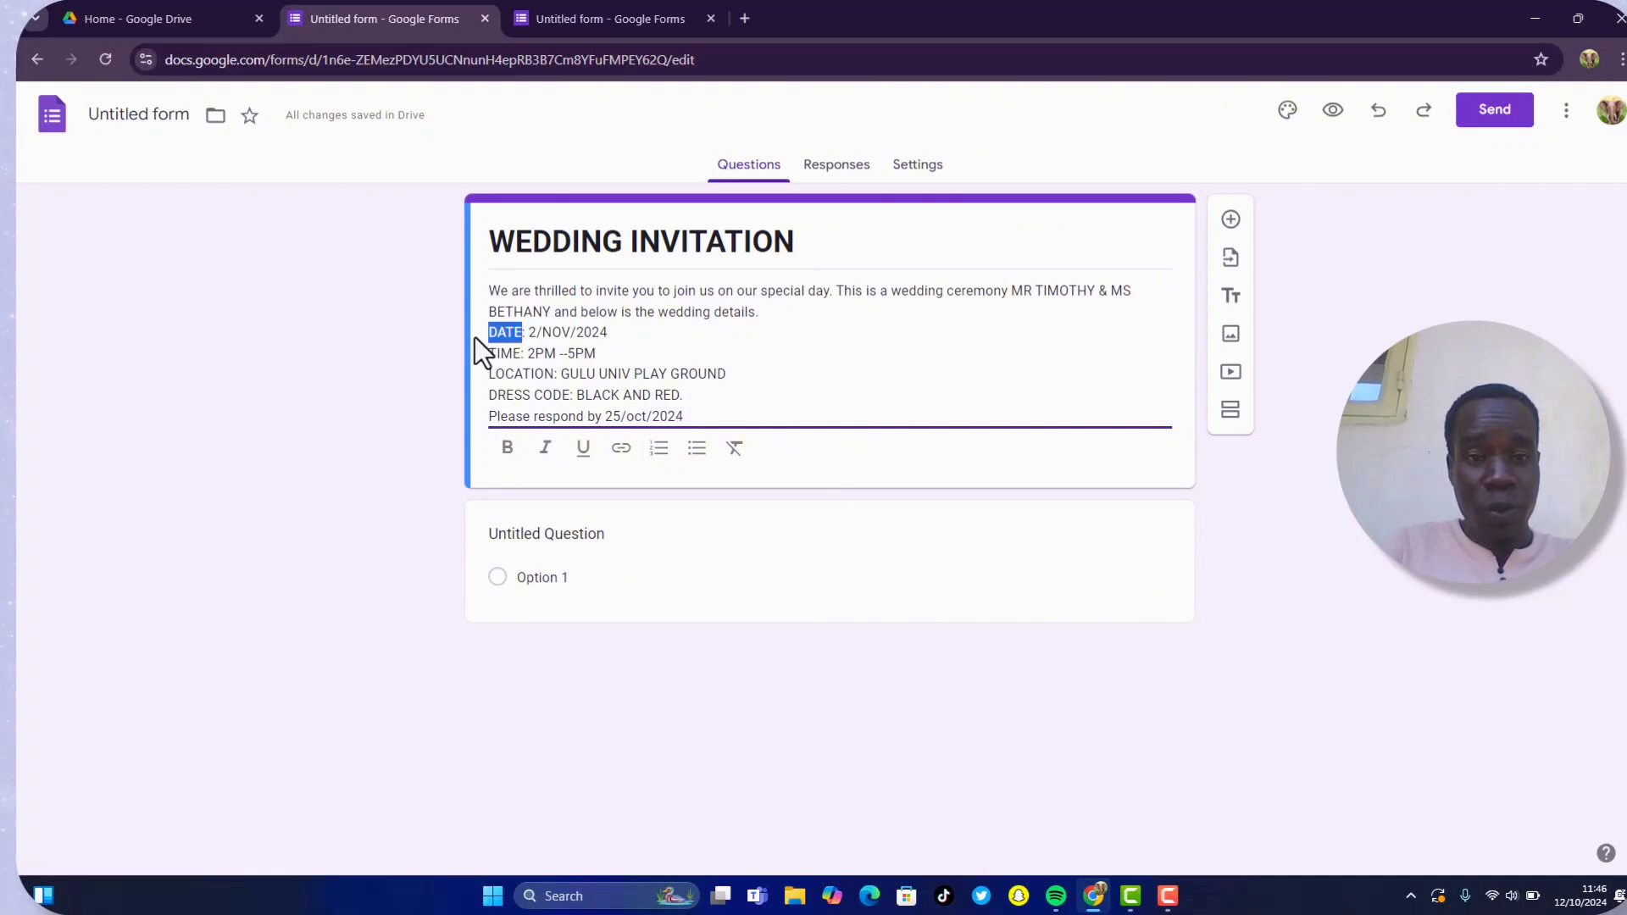
left_click(506, 456)
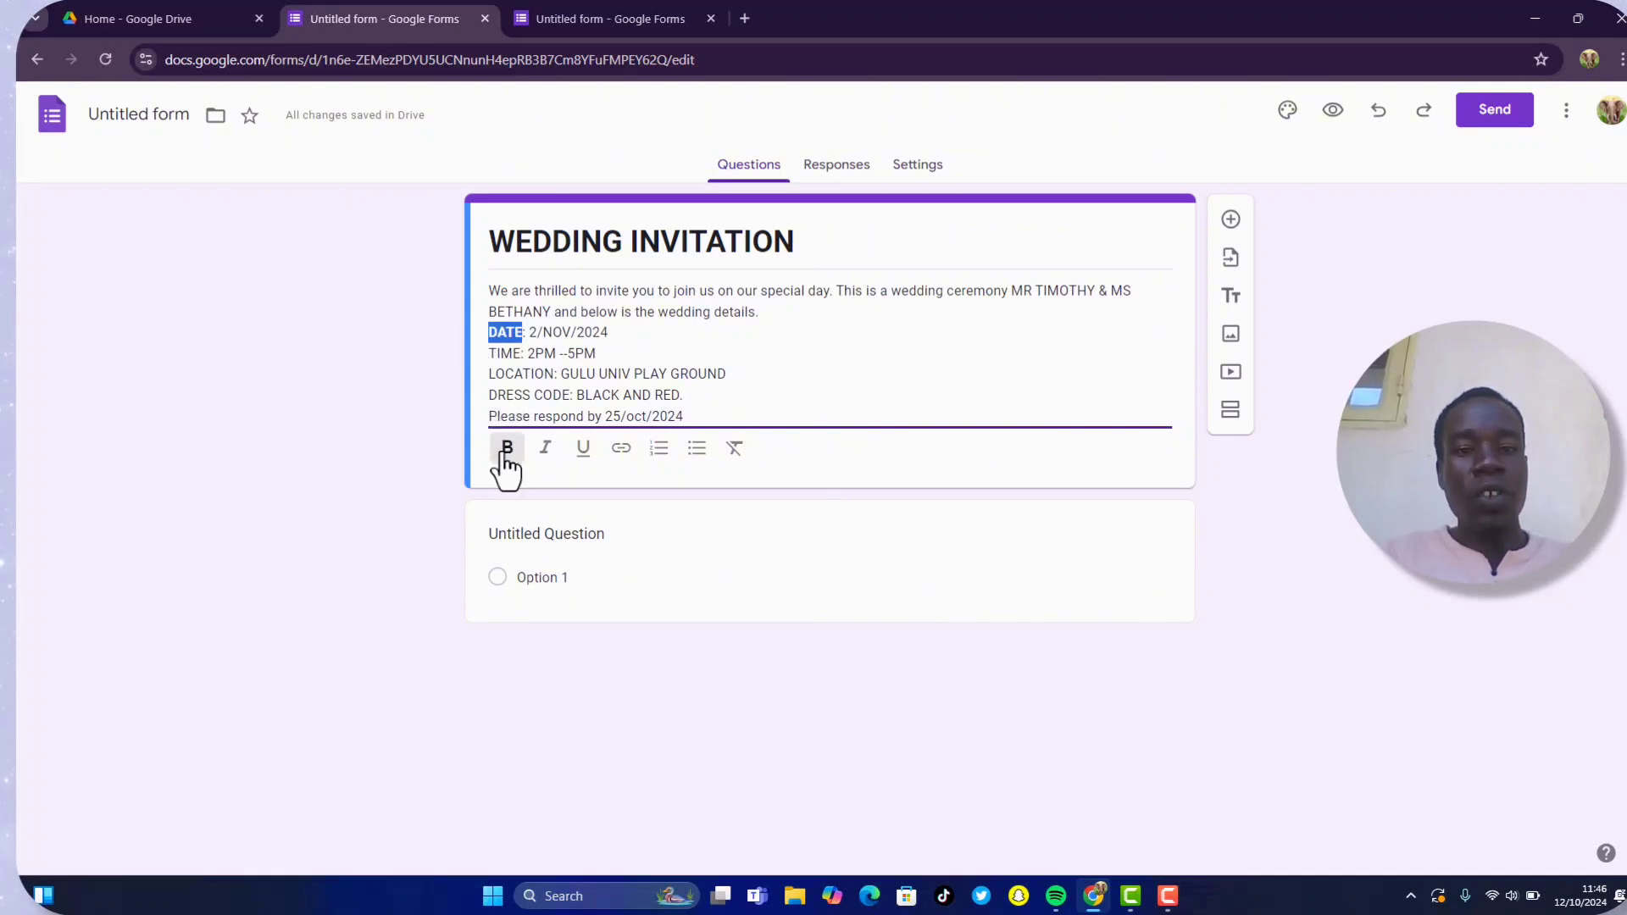
left_click(522, 356)
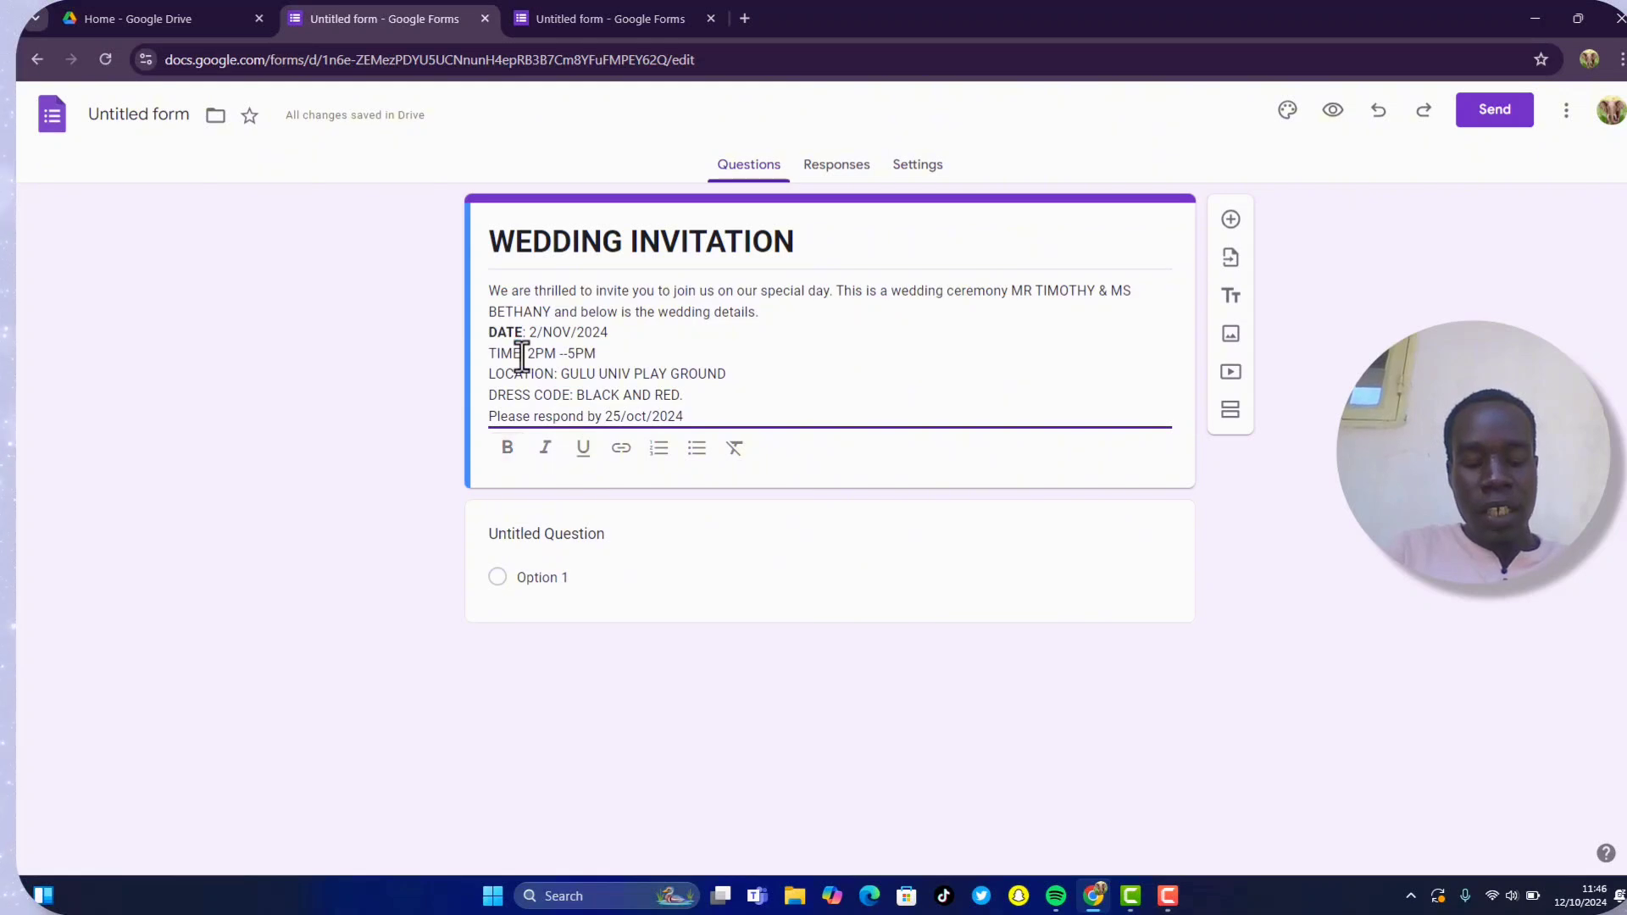
left_click_drag(522, 354, 476, 363)
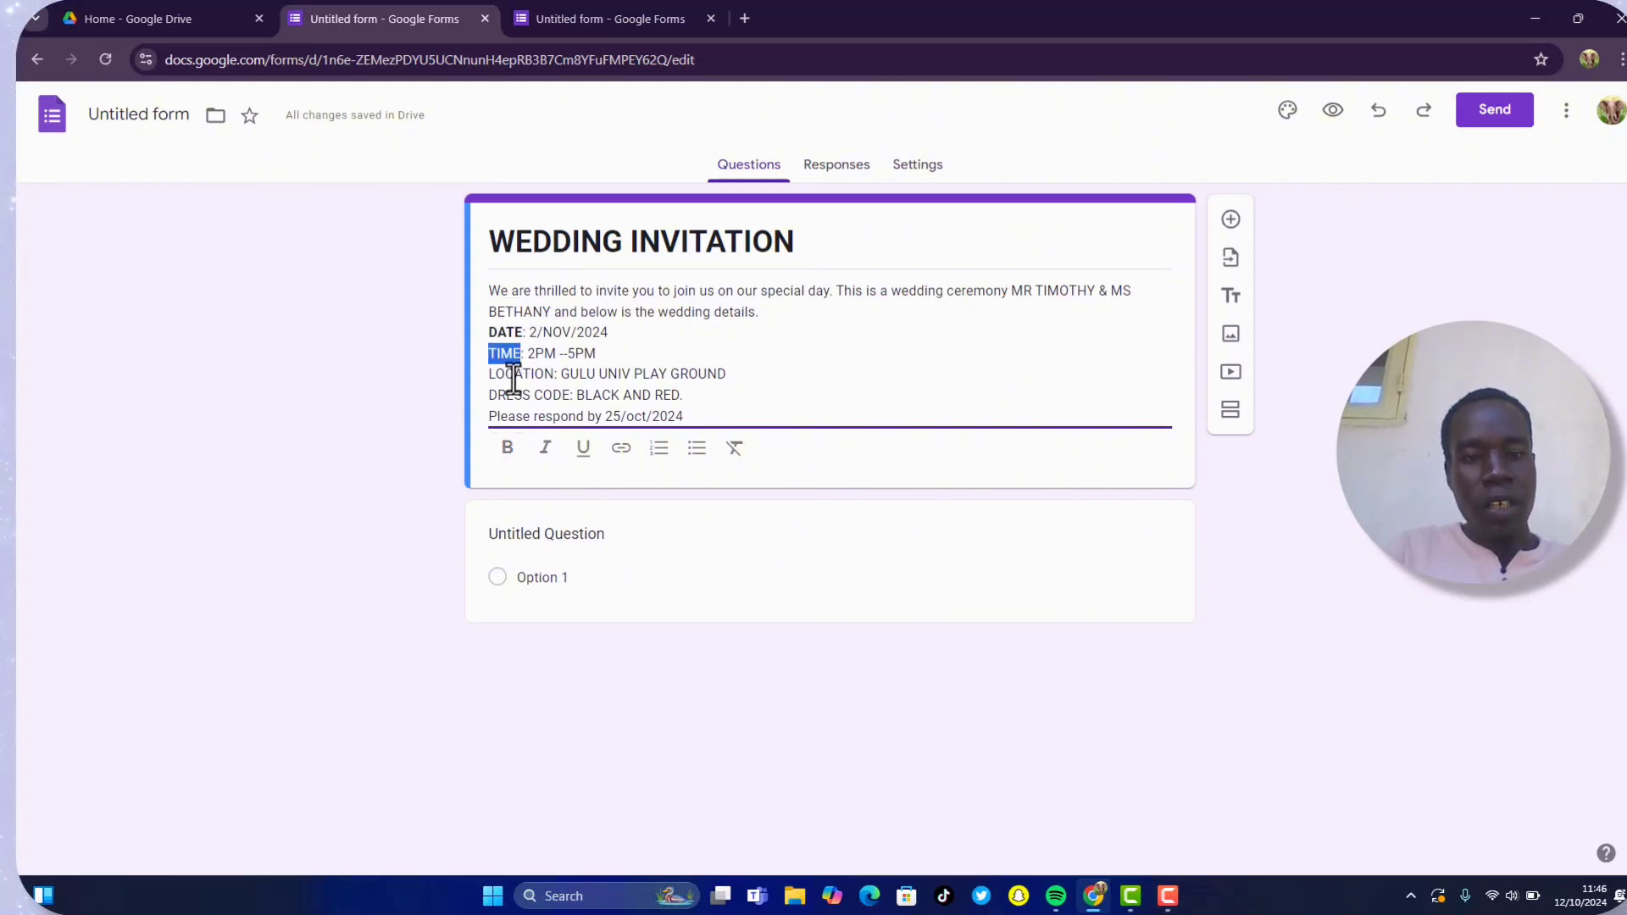
left_click(507, 450)
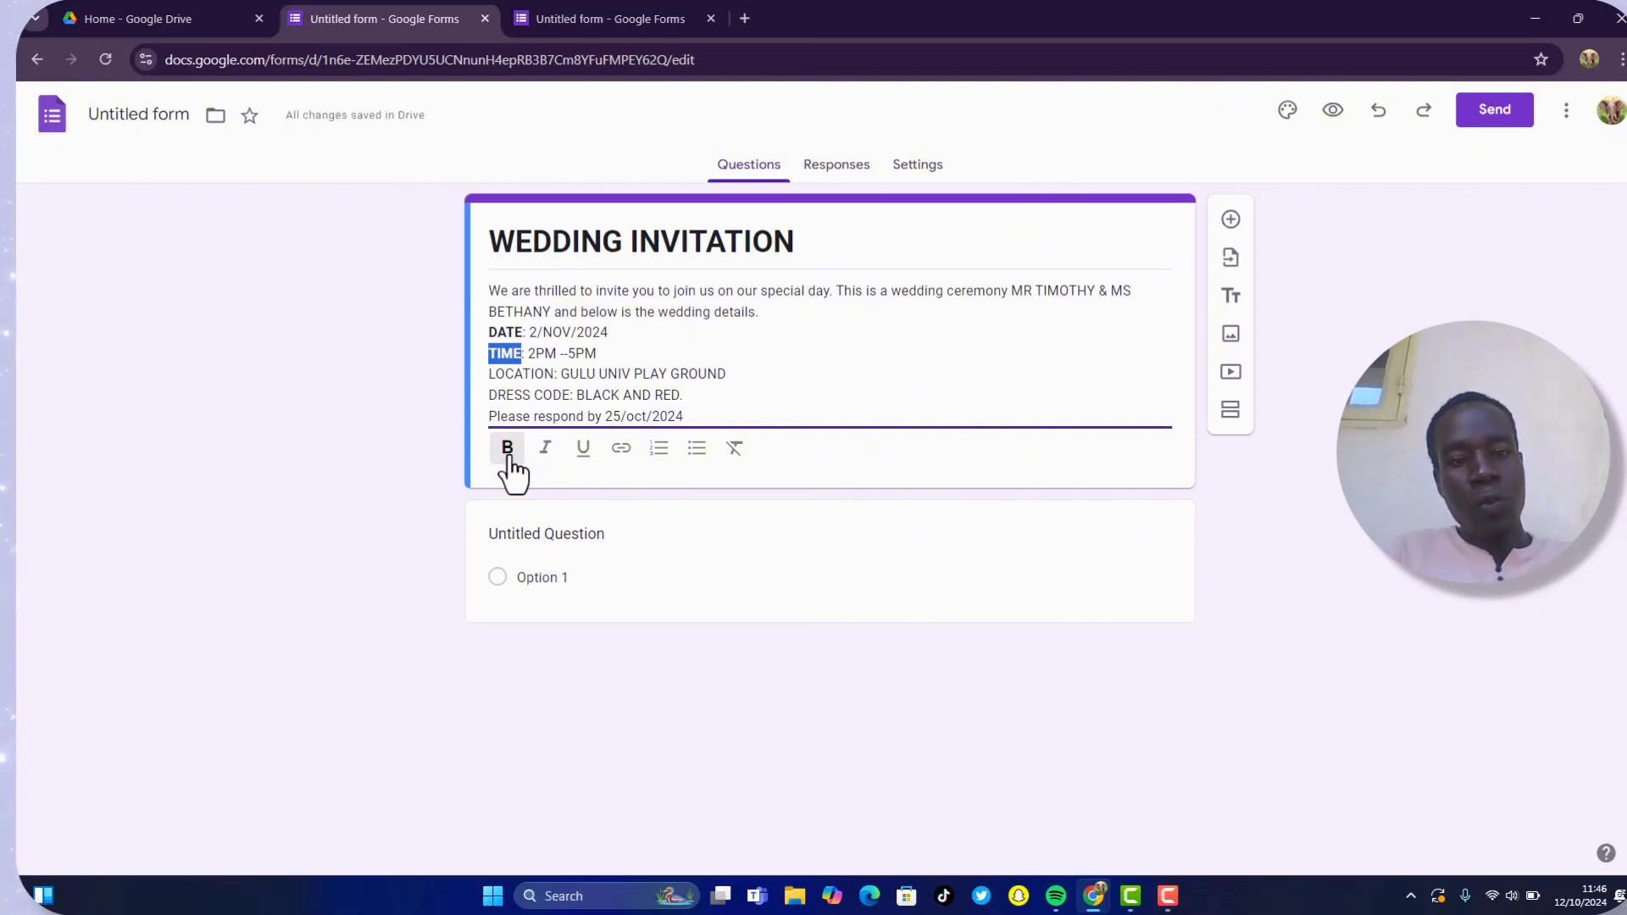
Make the "LOCATION:" and "DRESS CODE:" labels in the form description bold.
left_click(557, 374)
left_click_drag(557, 374, 489, 376)
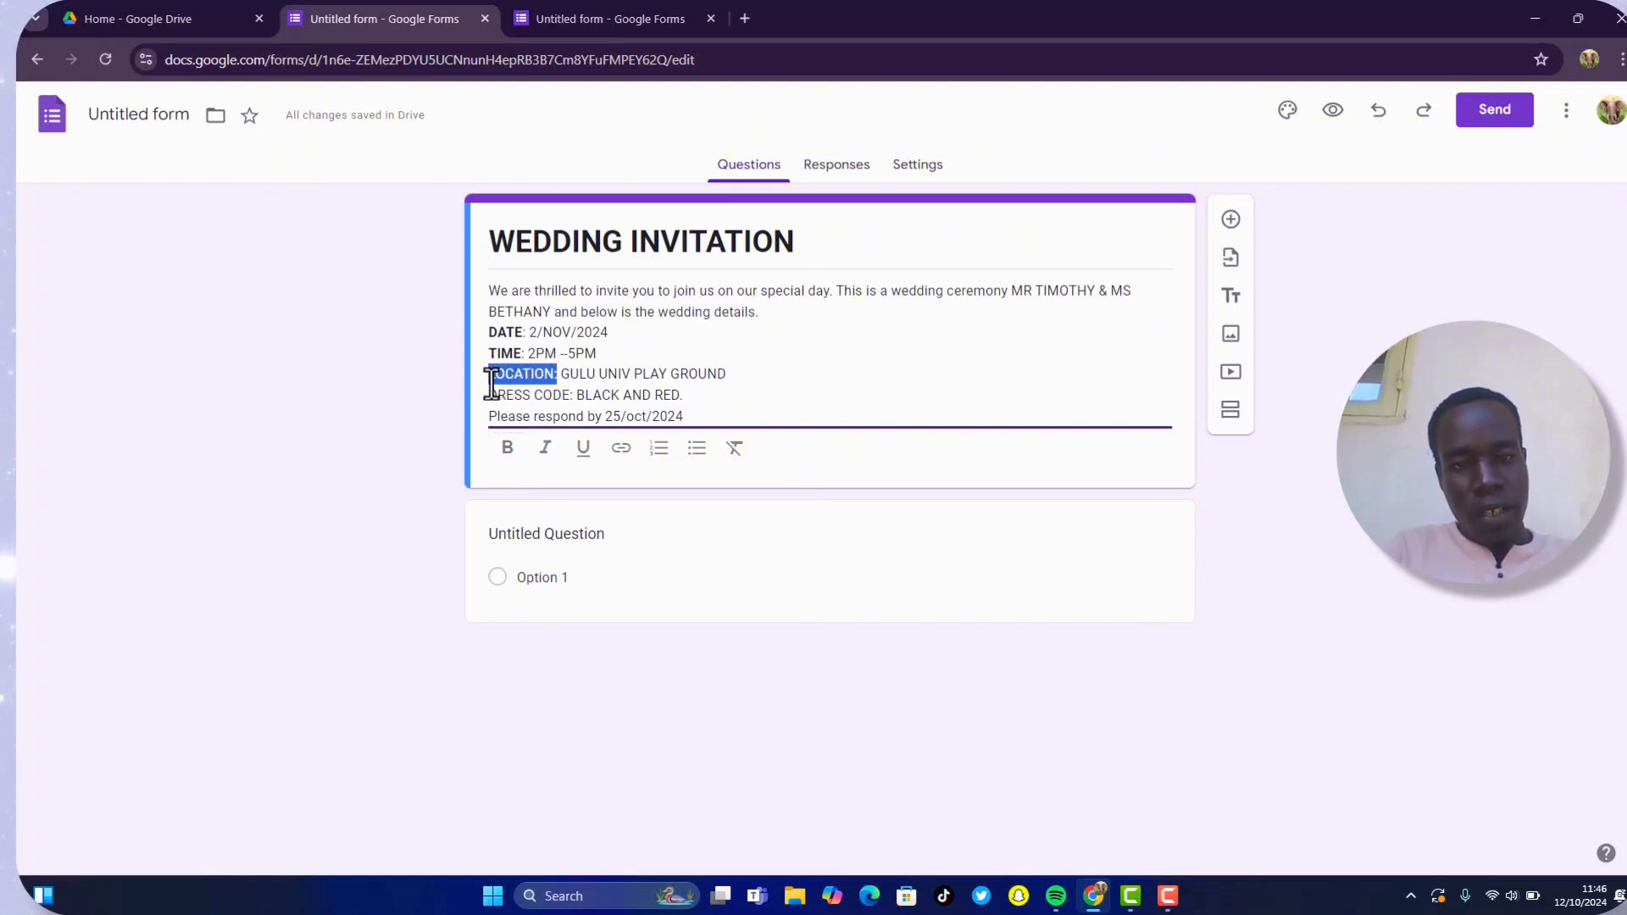
left_click(506, 455)
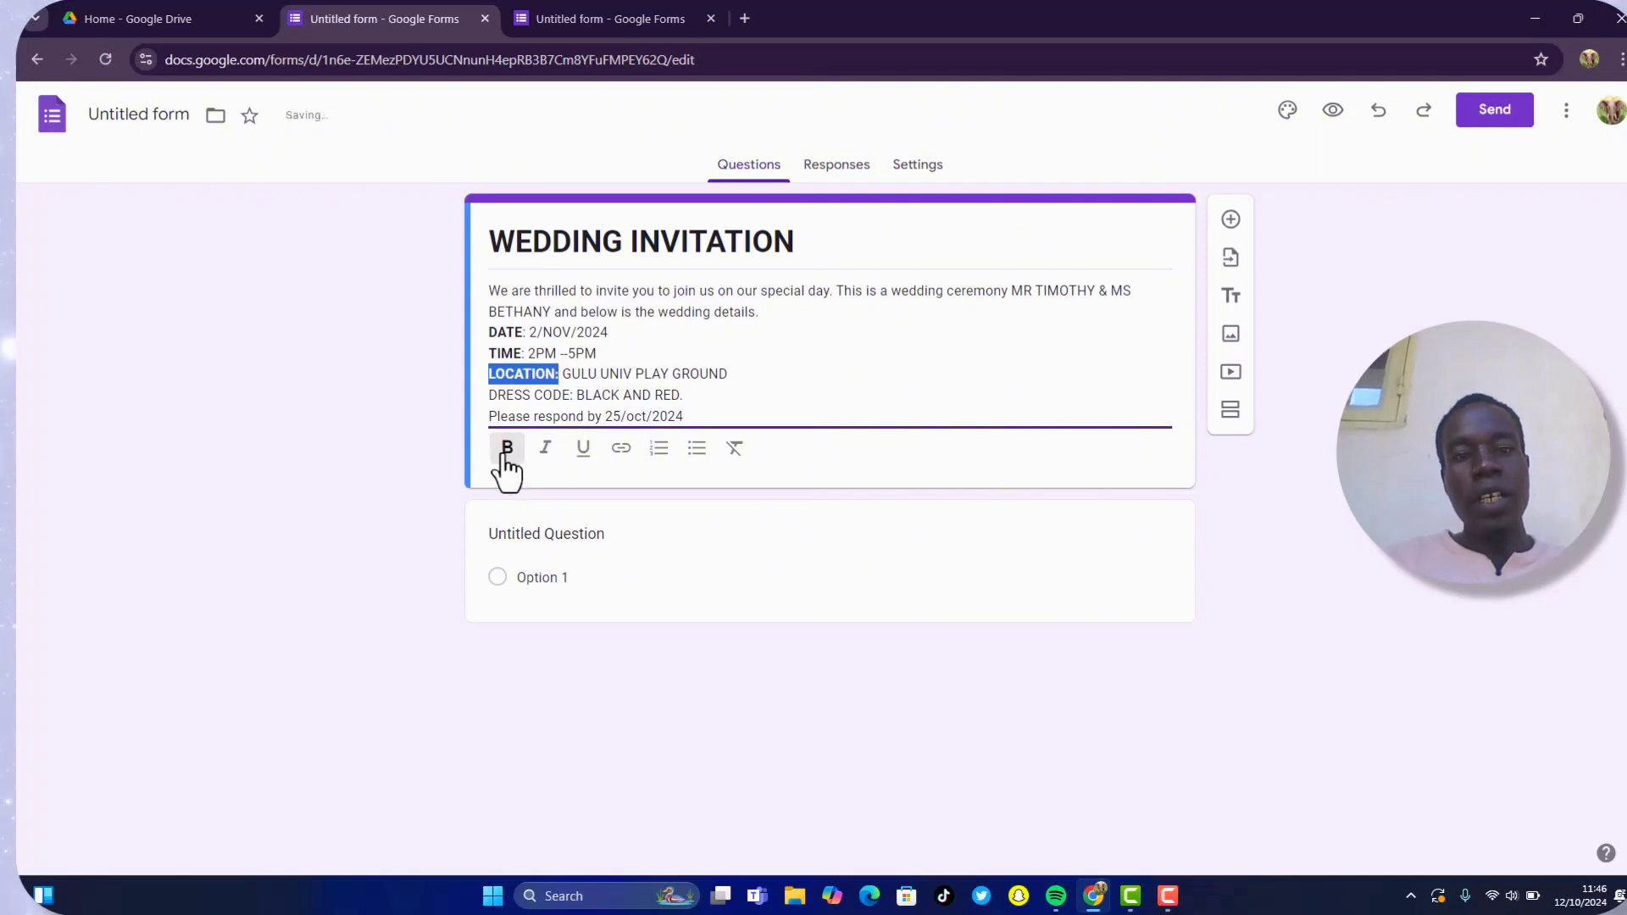
left_click(572, 401)
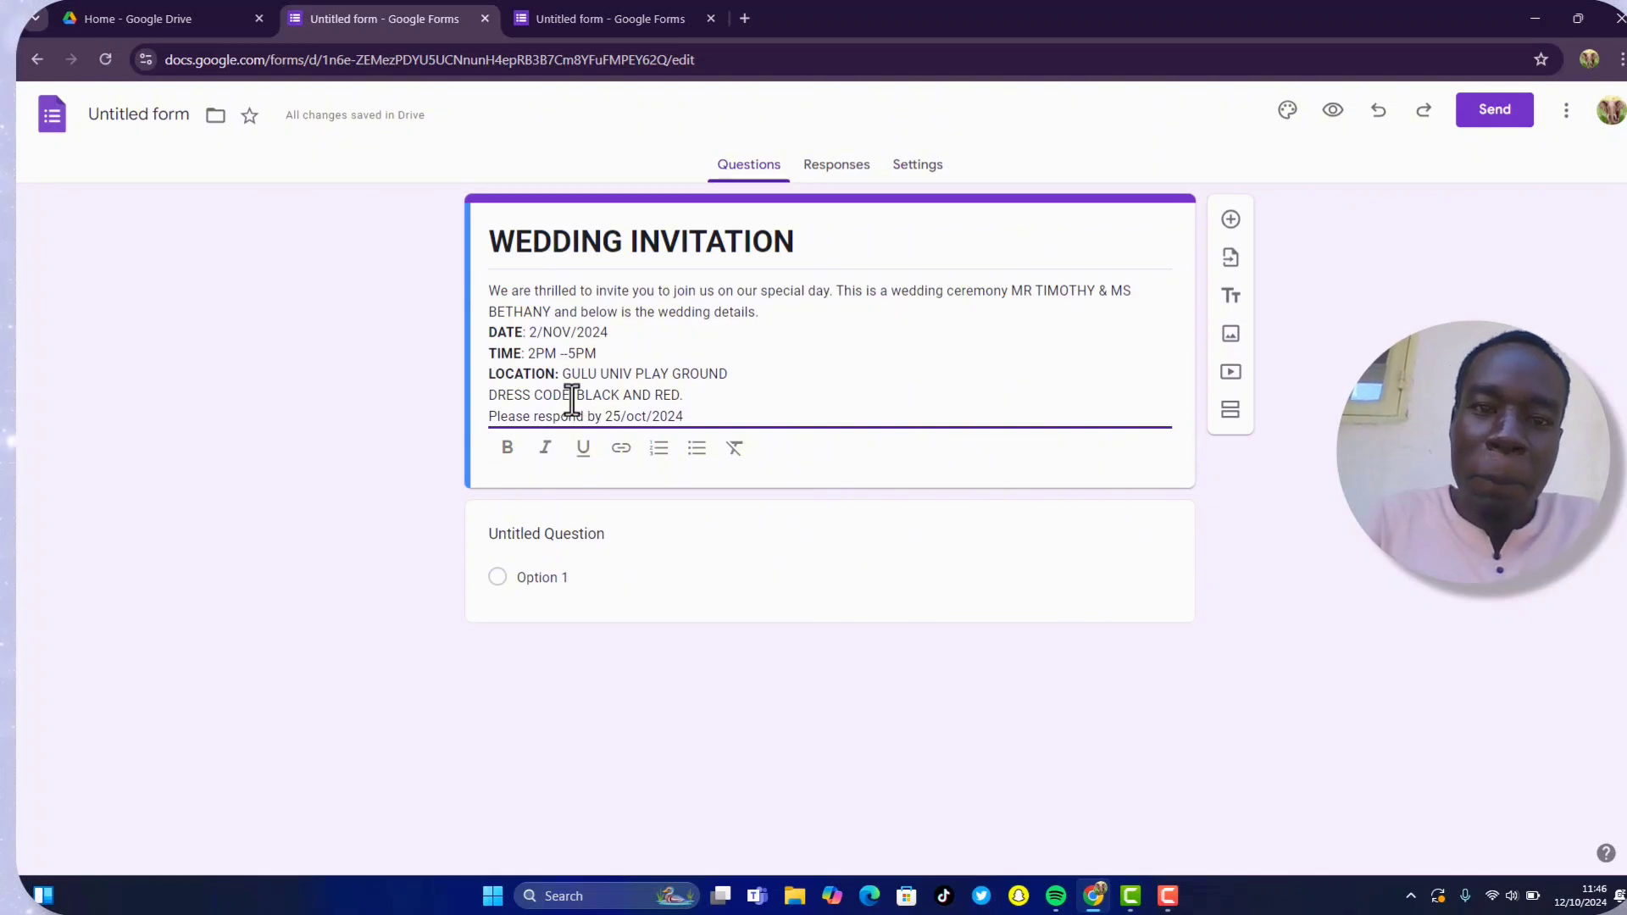
left_click_drag(572, 401, 492, 405)
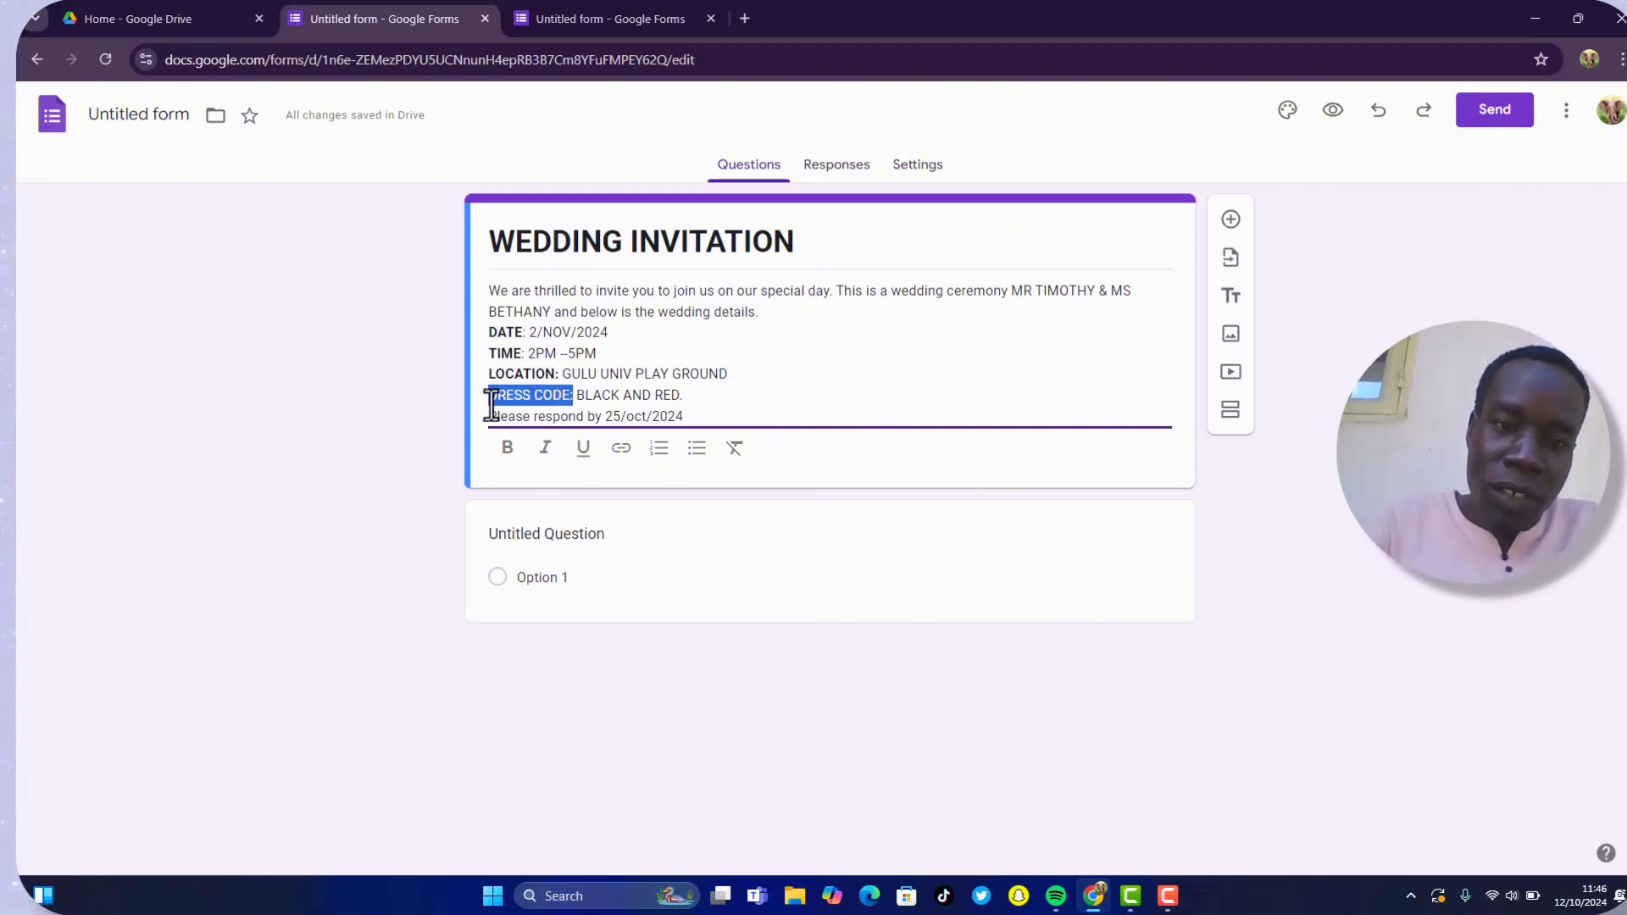
left_click(506, 448)
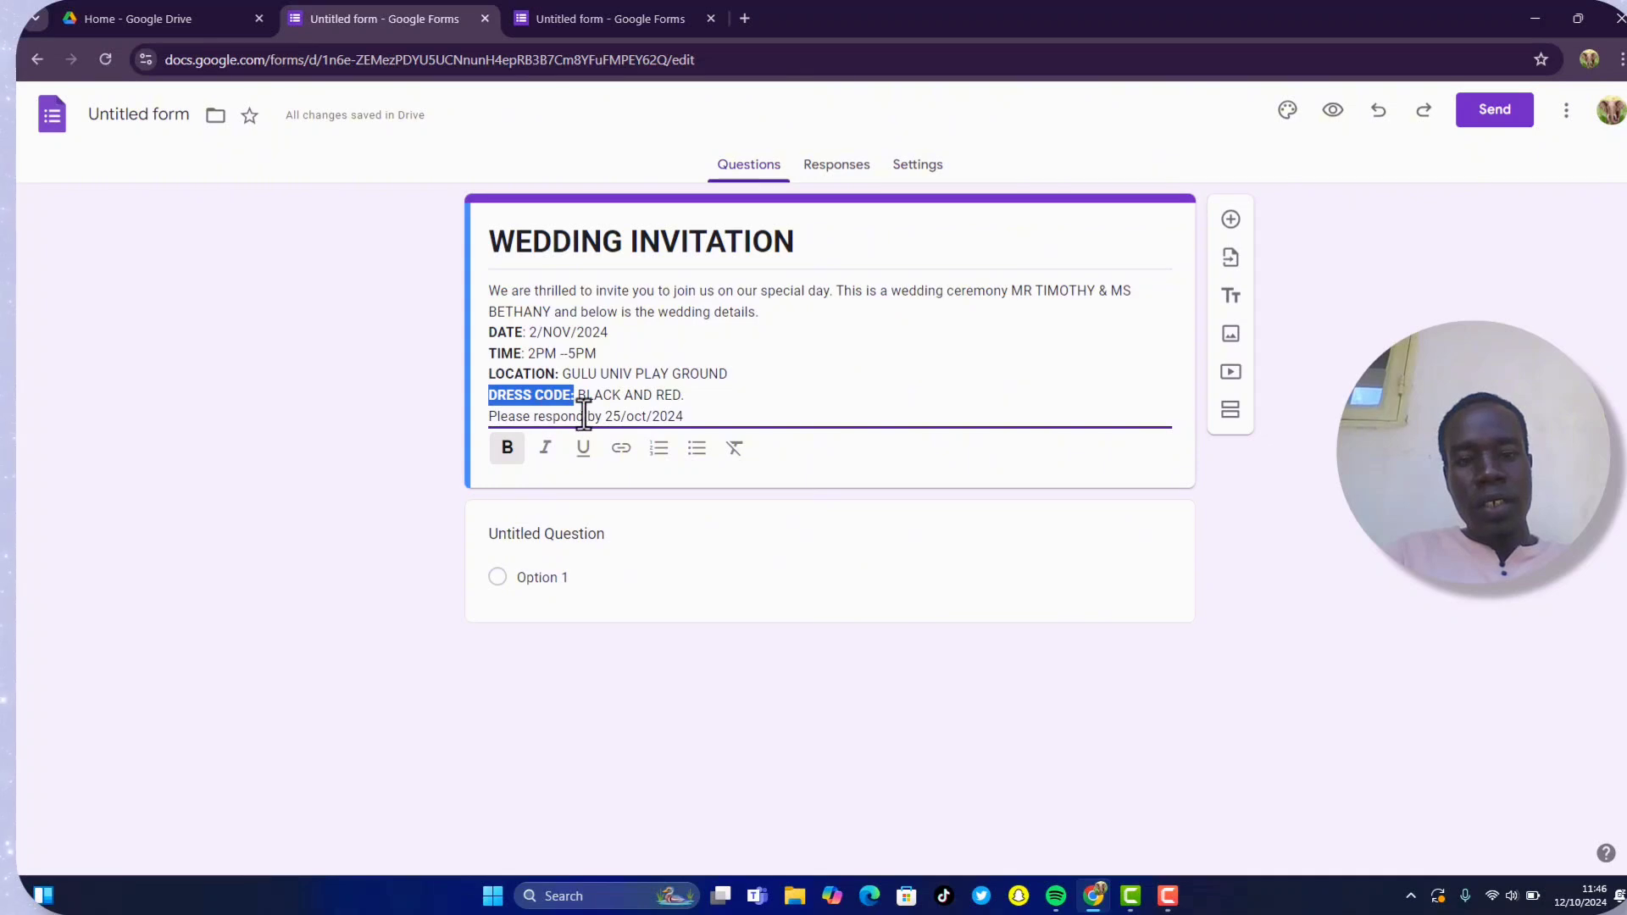
Make the whole line "Please respond by 25/oct/2024" in the form description bold.
left_click(678, 415)
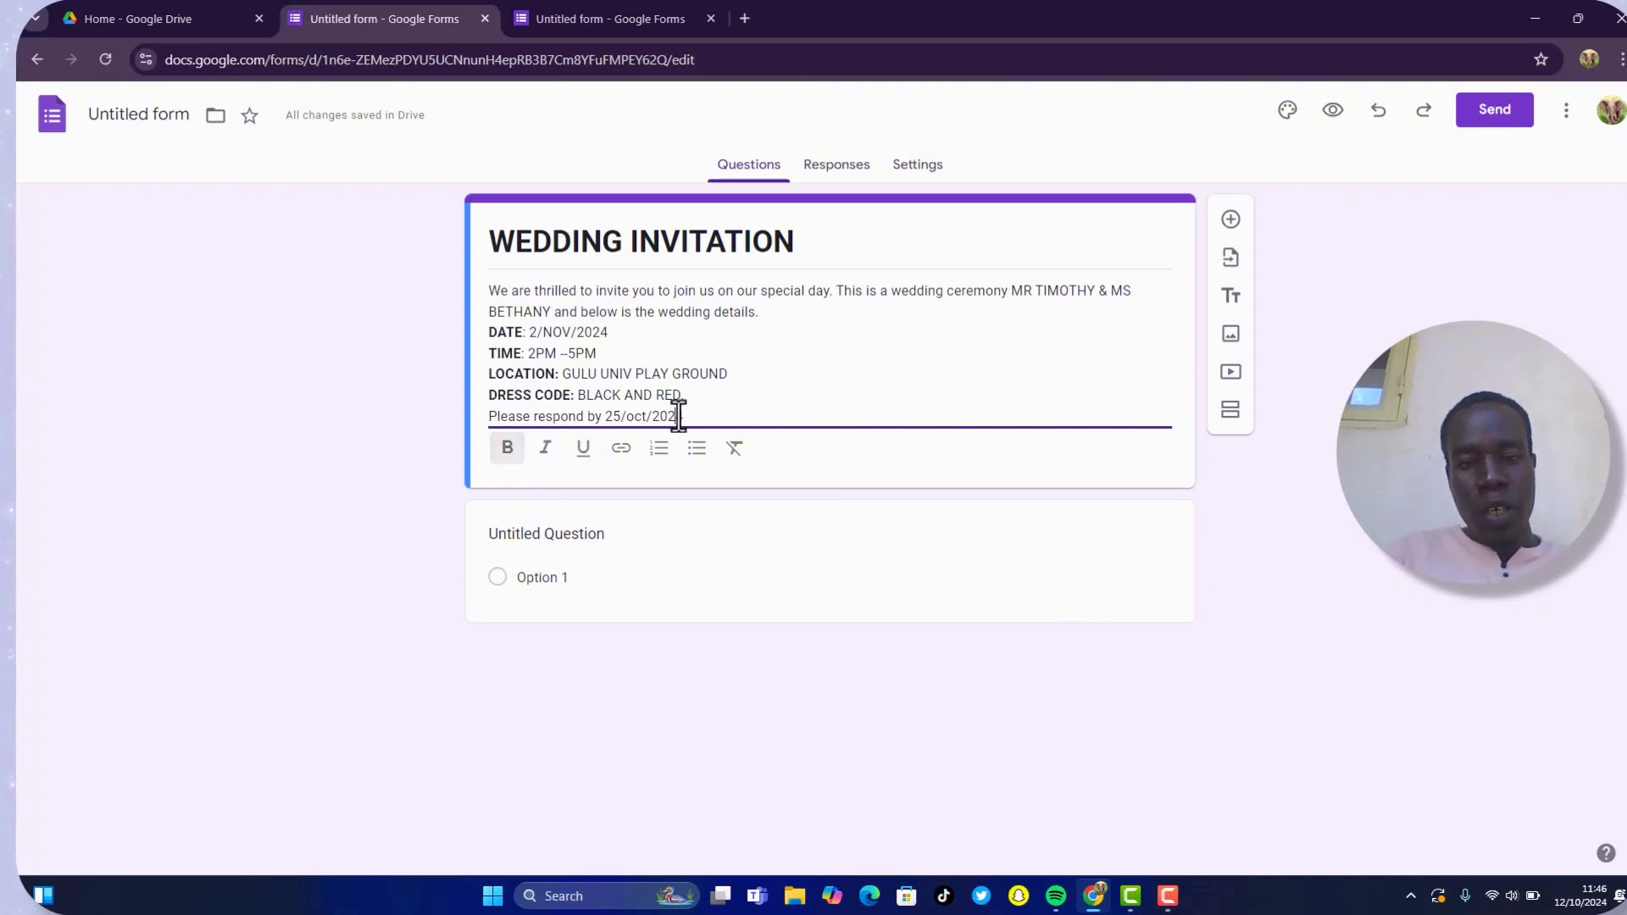
left_click_drag(692, 416, 484, 420)
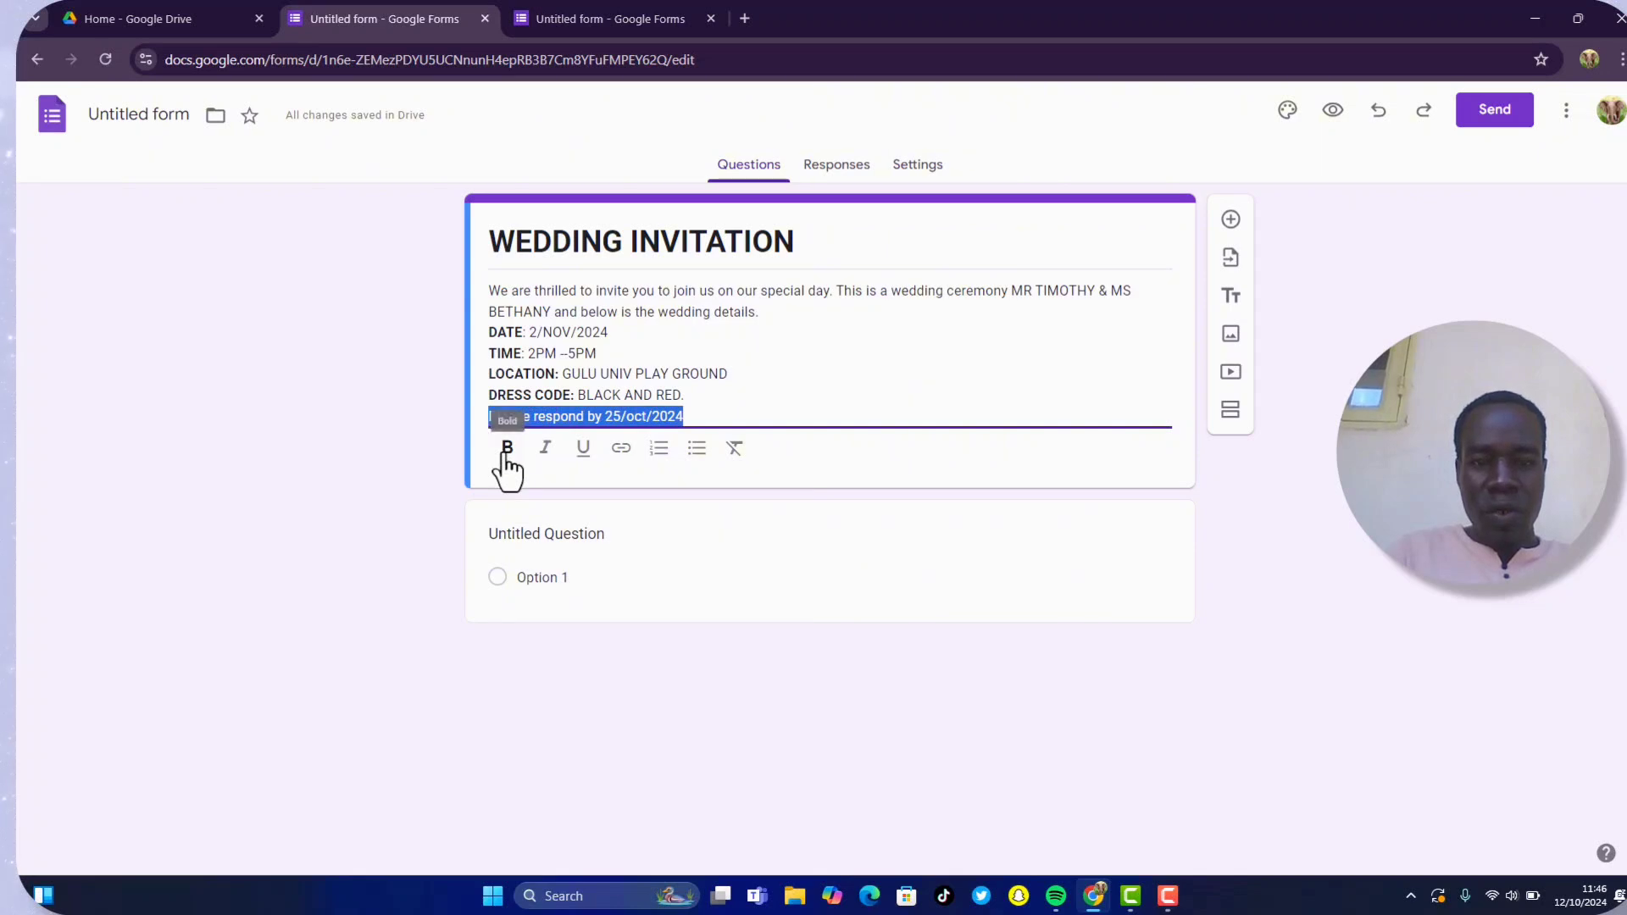
left_click(507, 453)
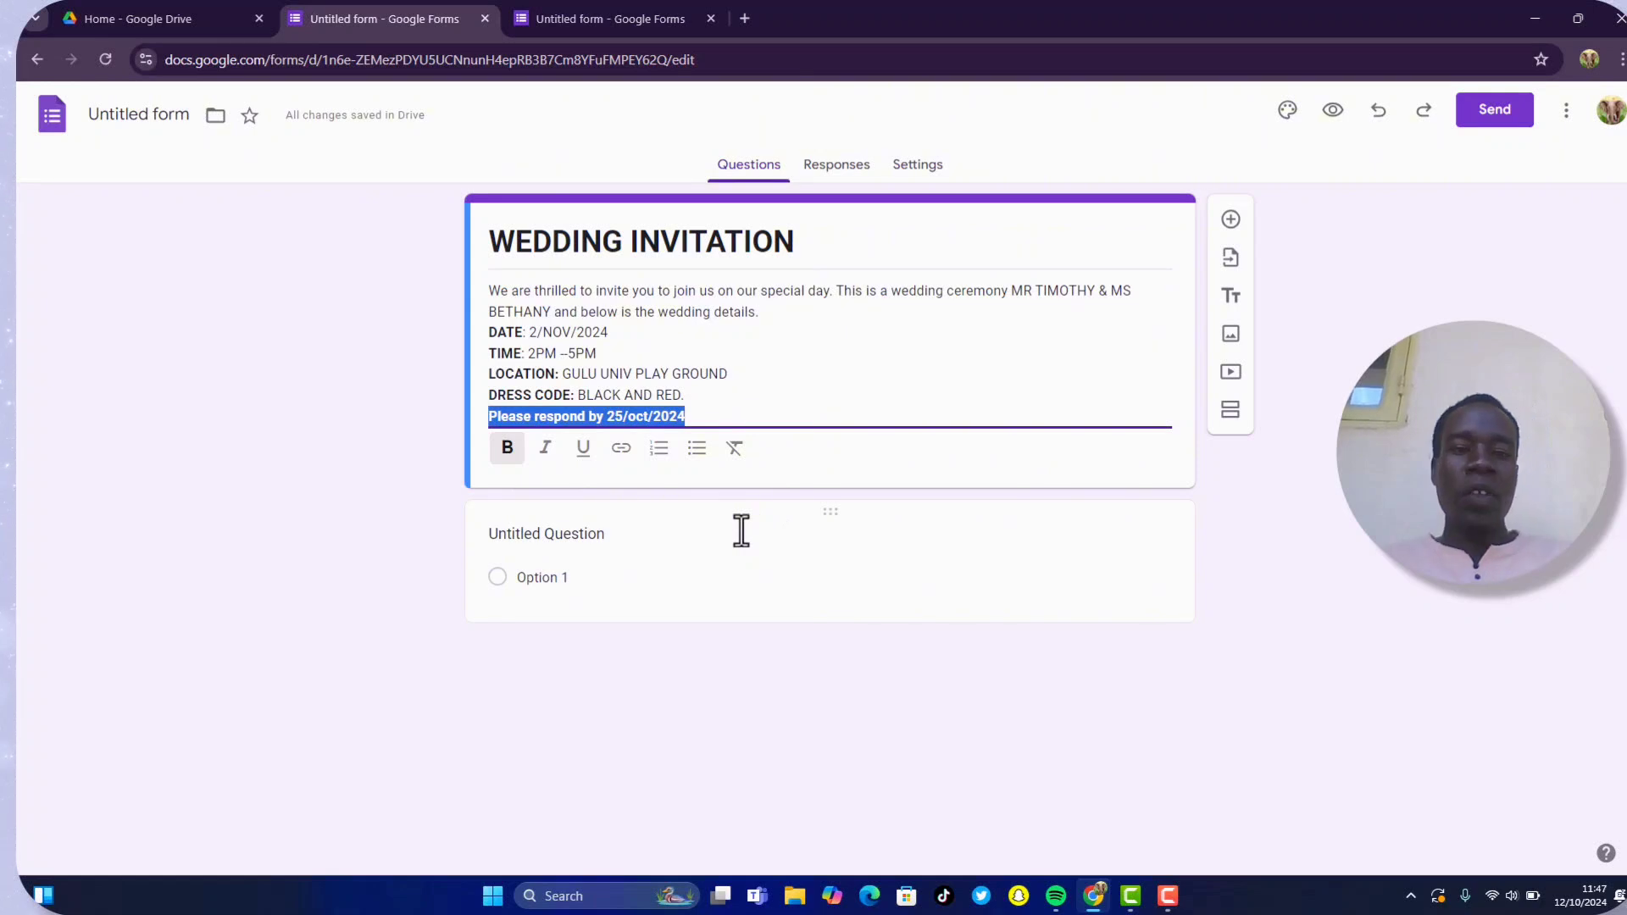
left_click(442, 551)
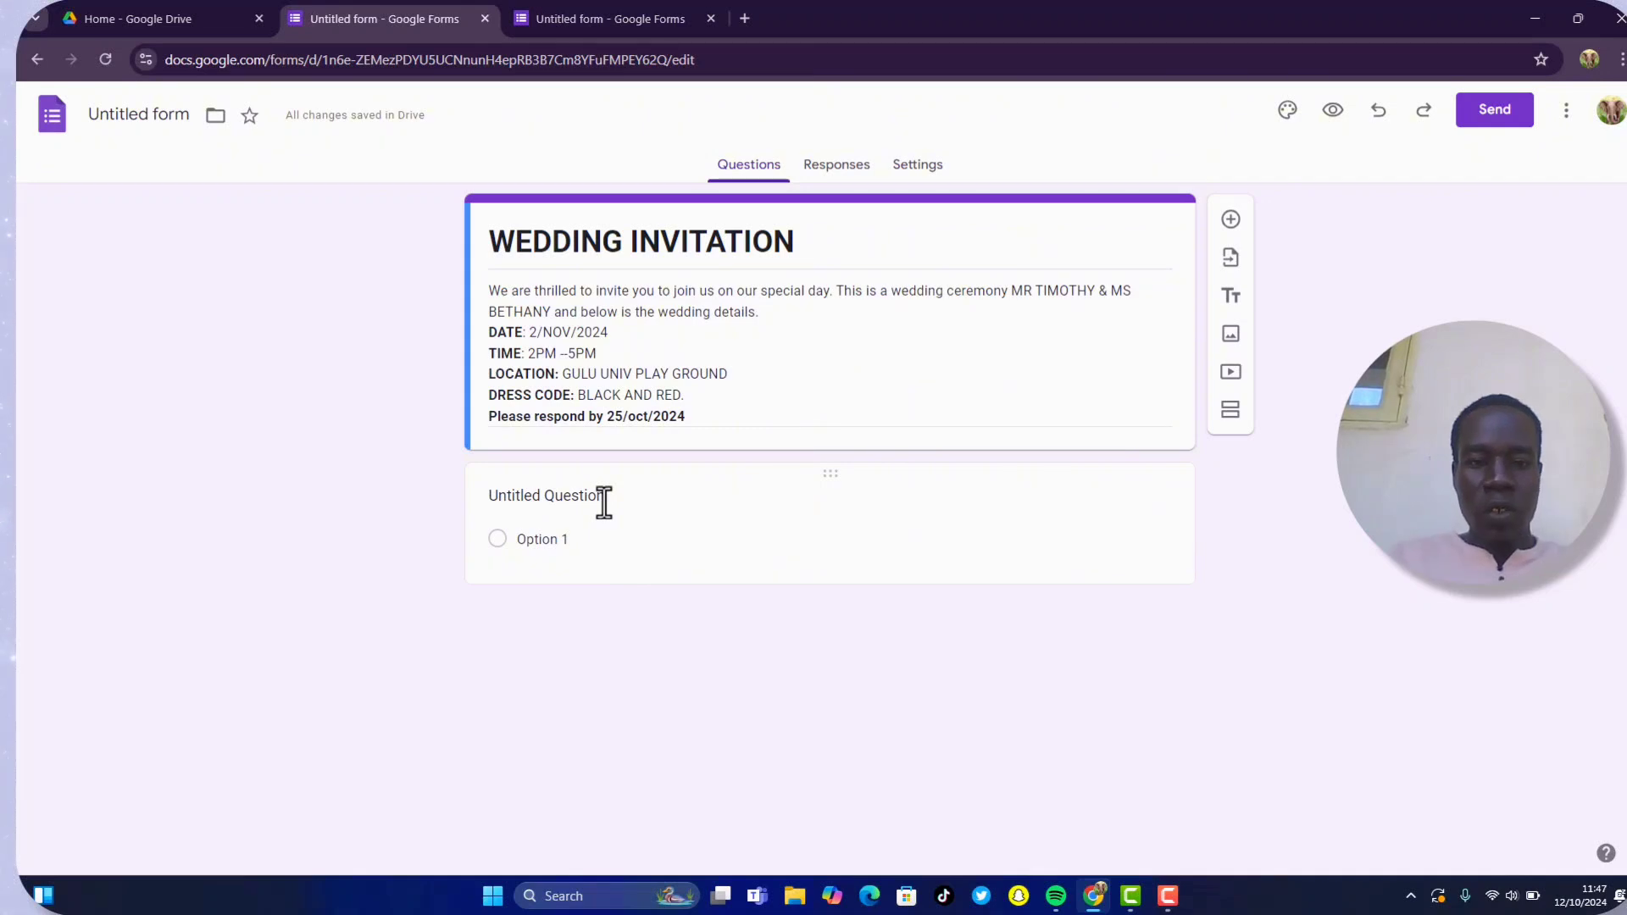
Replace the untitled question's title with "Name" and make the question required.
left_click(603, 502)
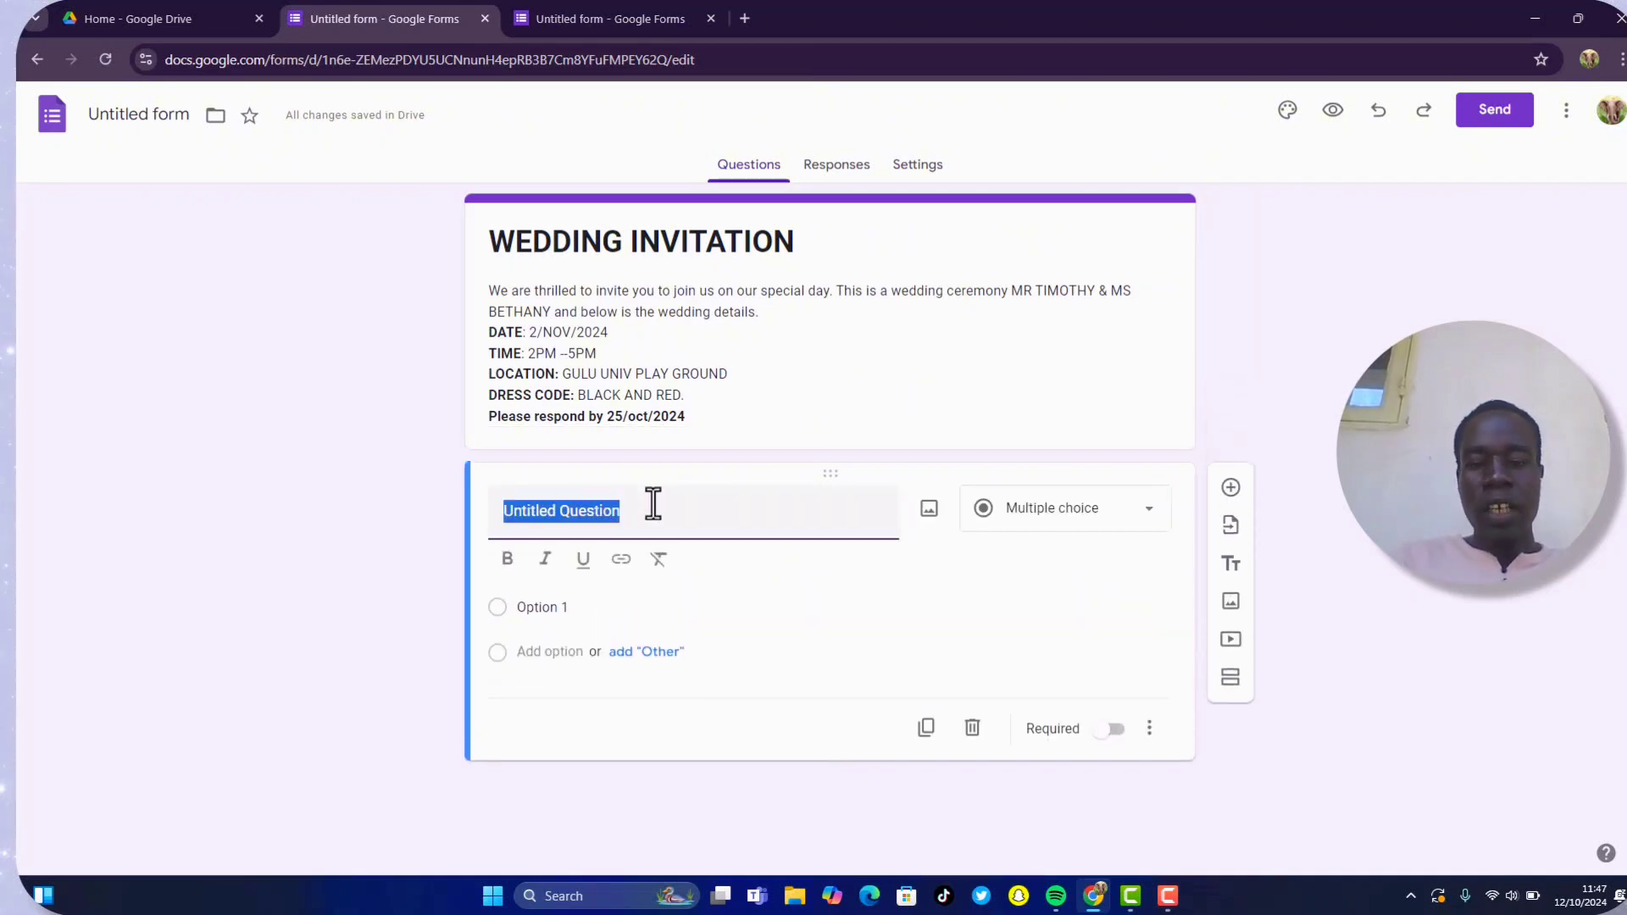
key("BackSpace")
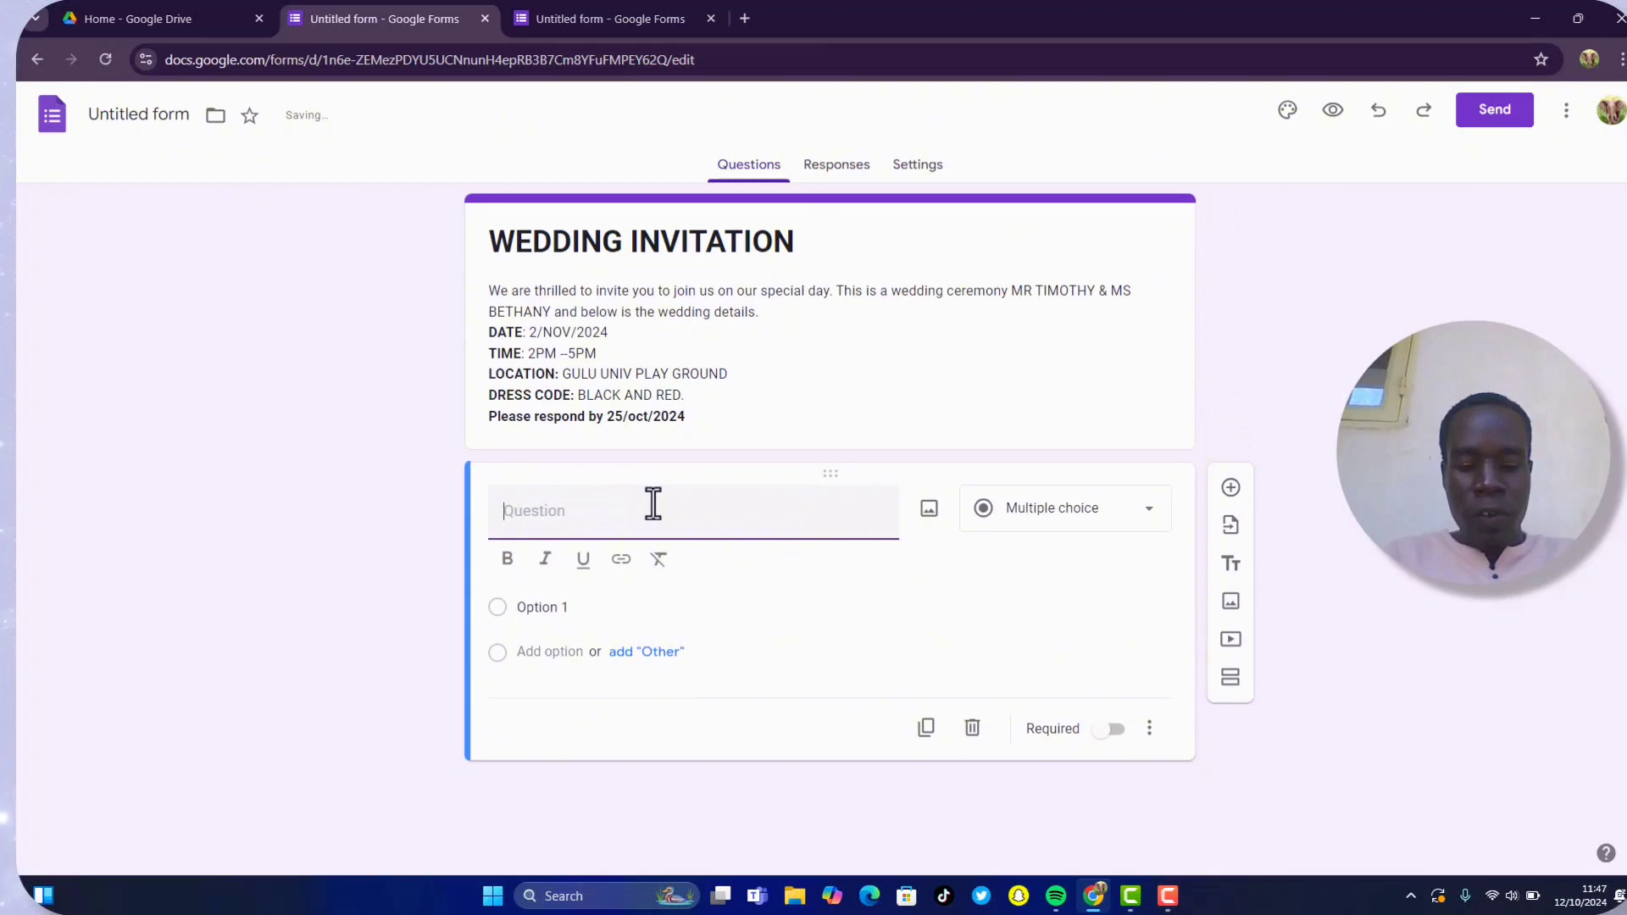
type("n")
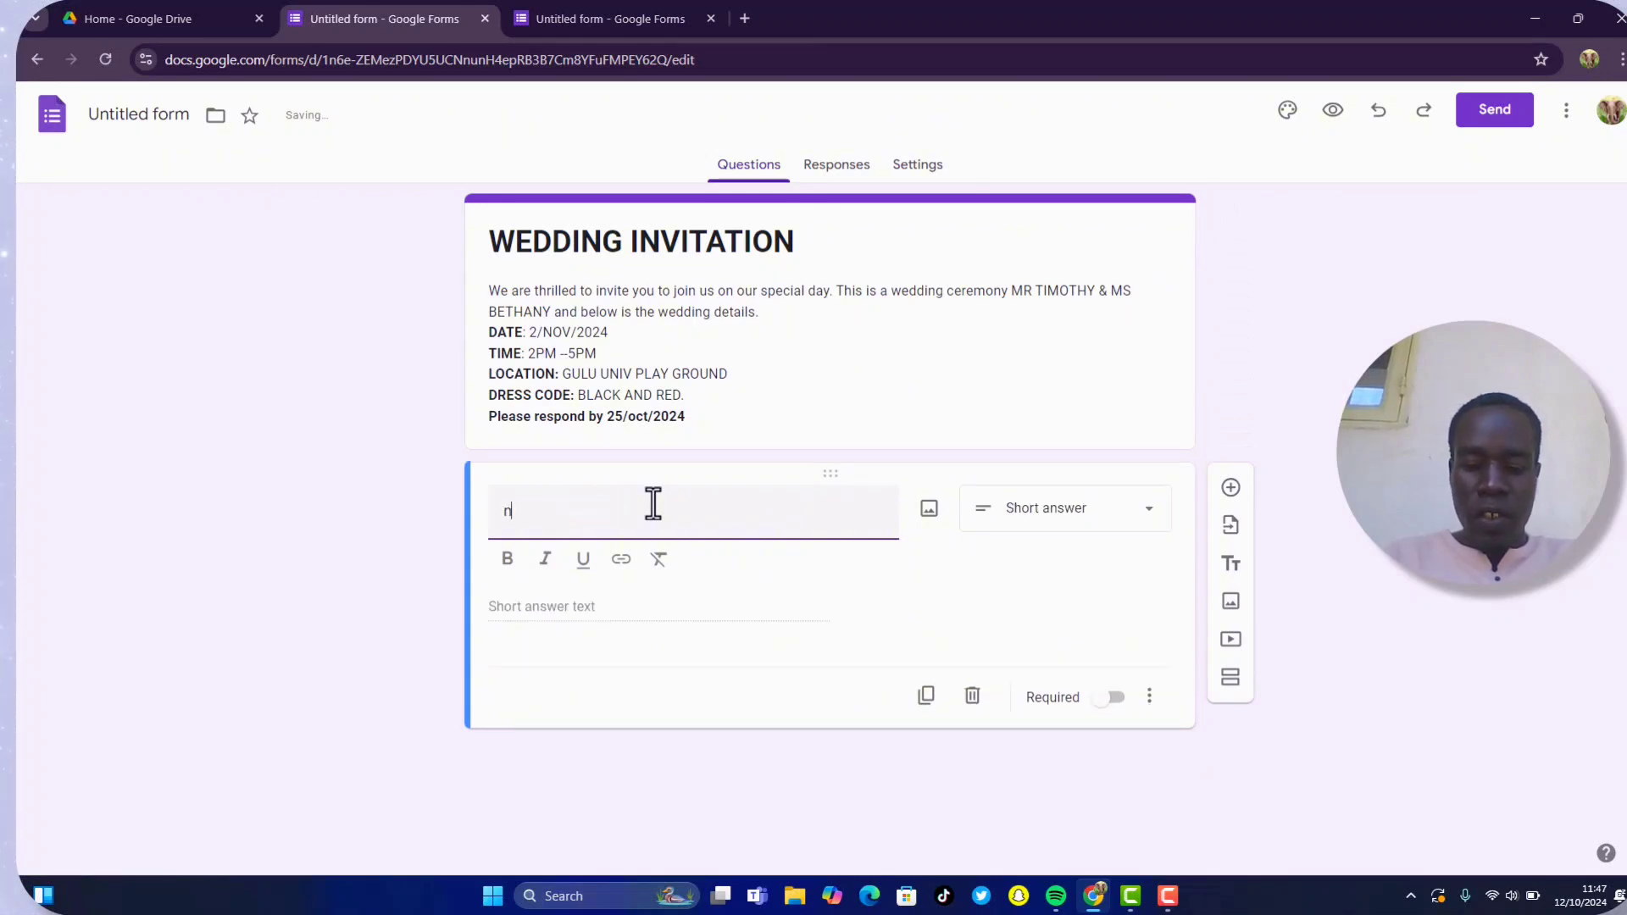
key("BackSpace")
key("BackSpace")
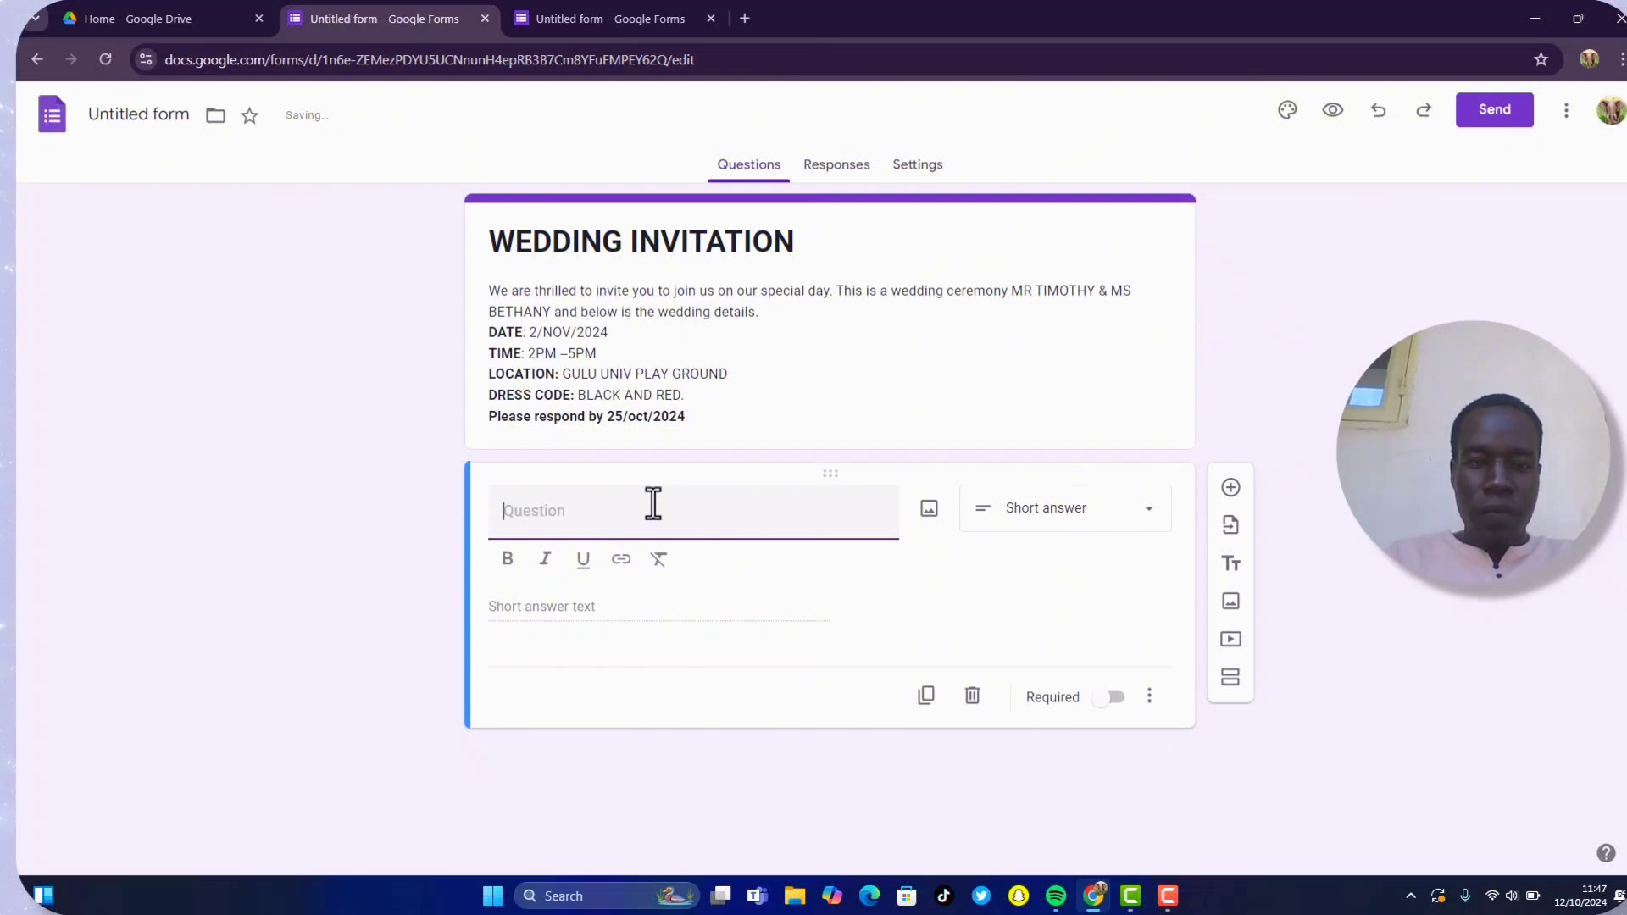
type("N")
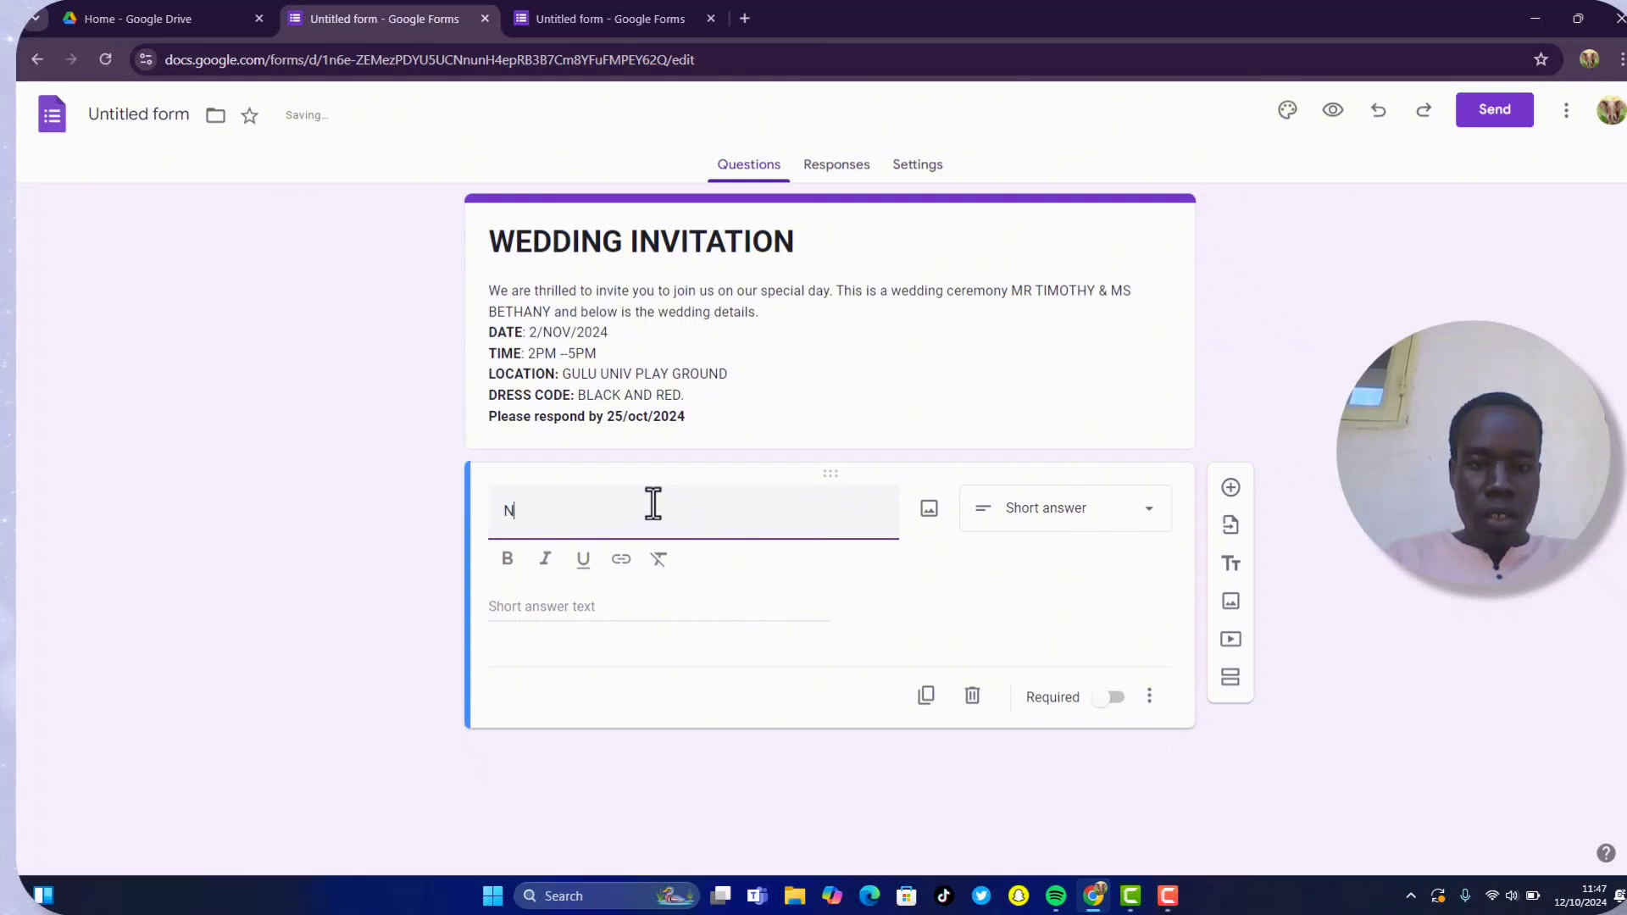
type("ame")
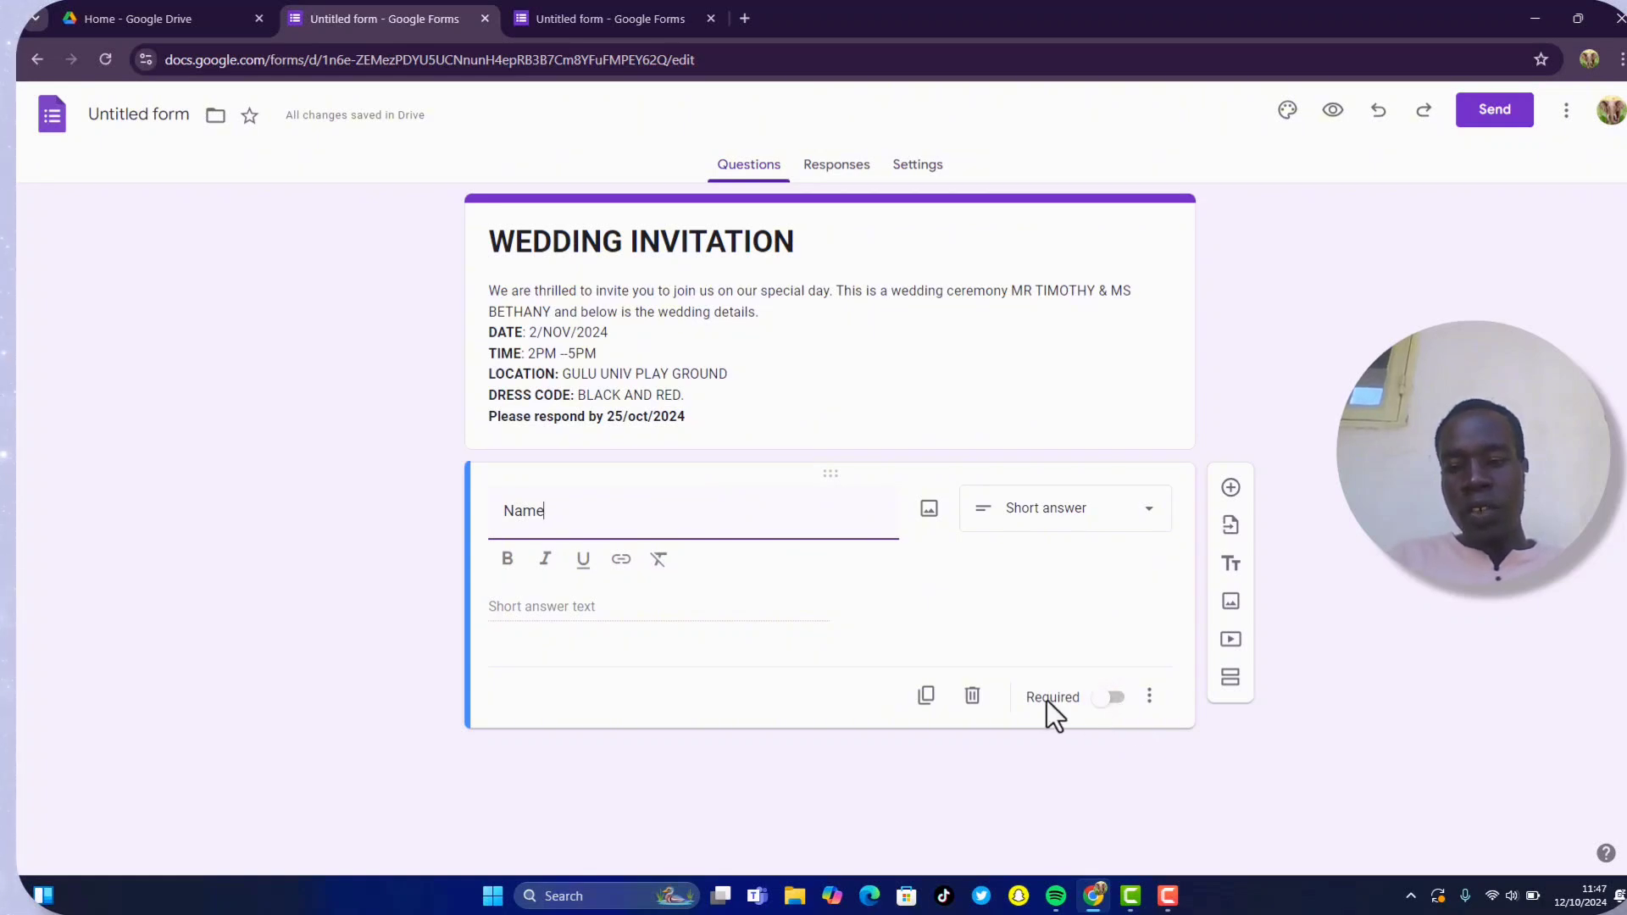
left_click(1119, 700)
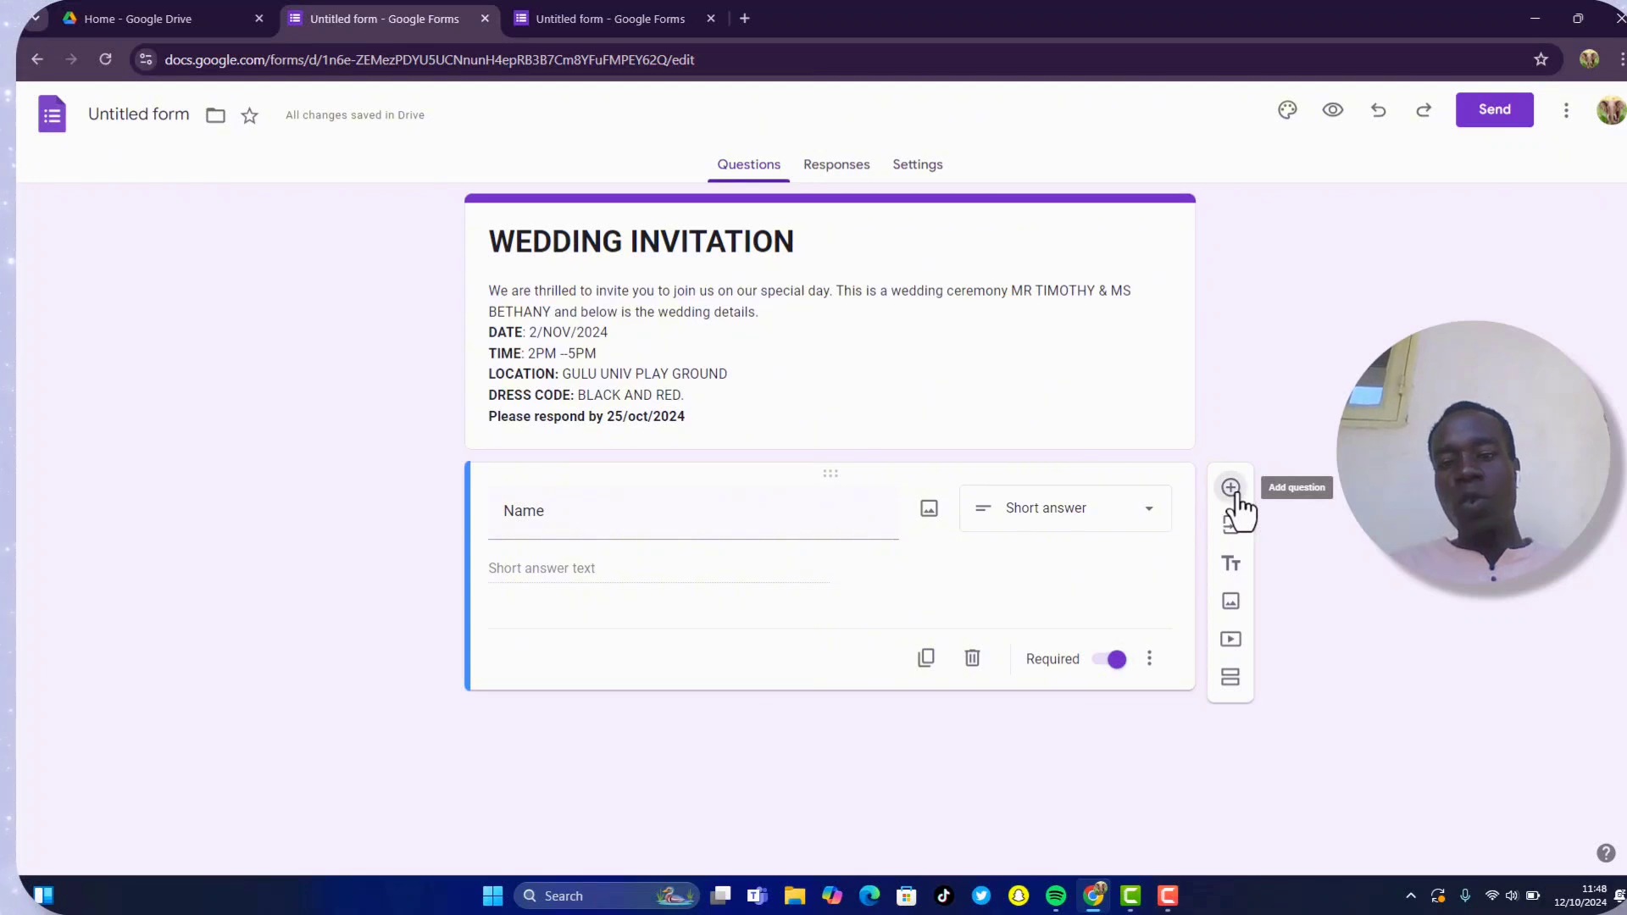
Add a new question below the Name question and title it "Gender".
left_click(1236, 493)
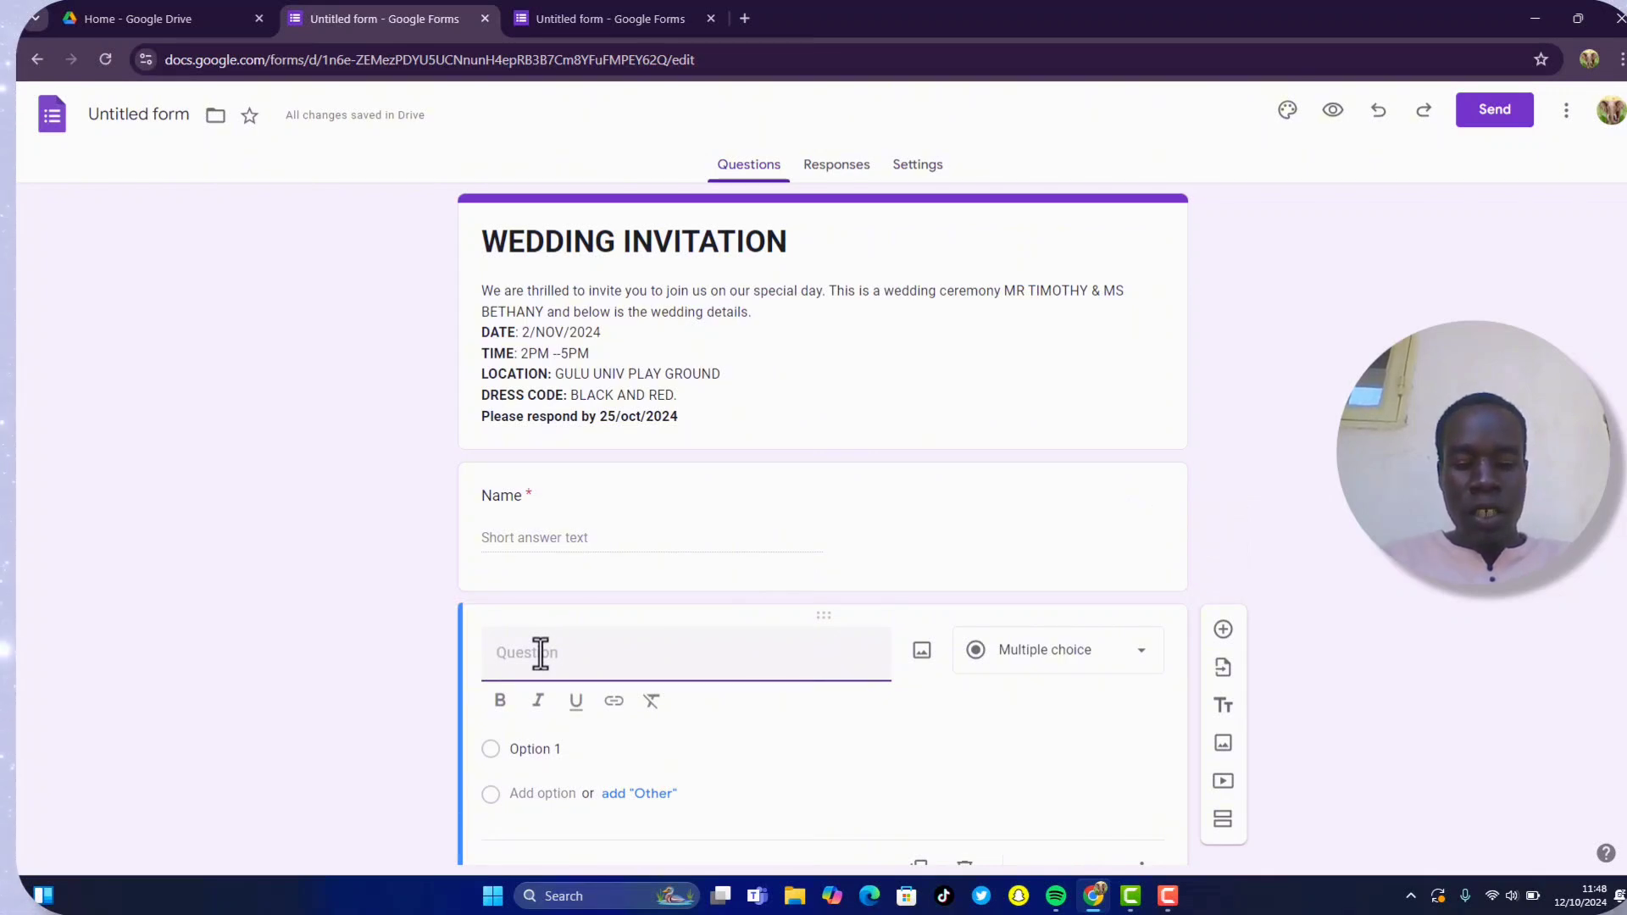
type("sG")
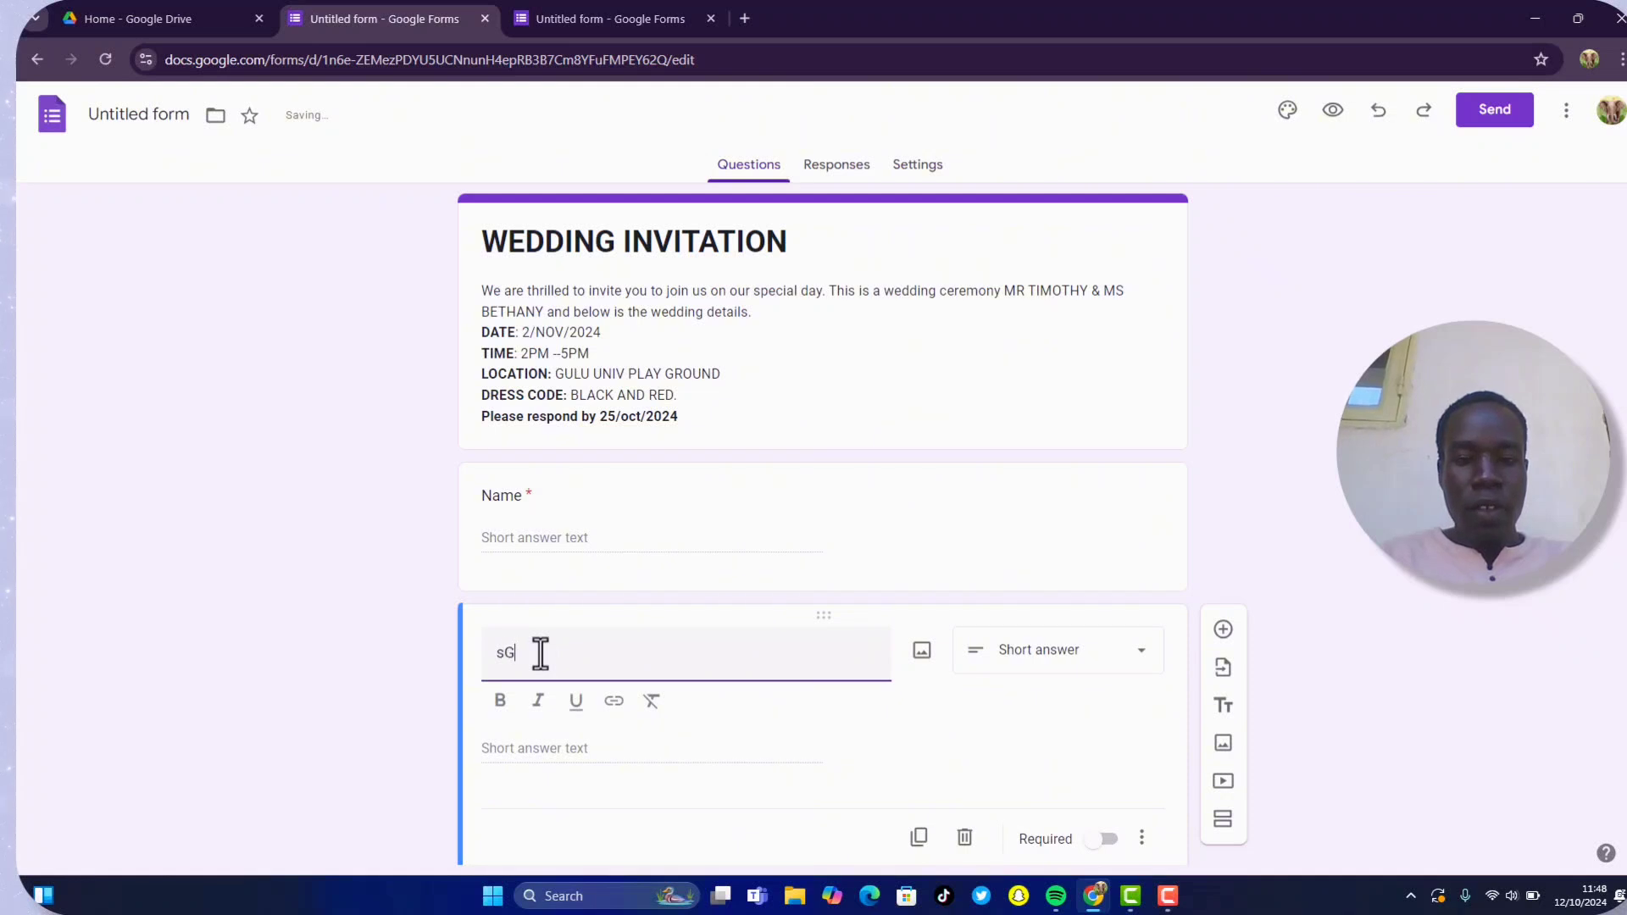
key("BackSpace")
key("BackSpace")
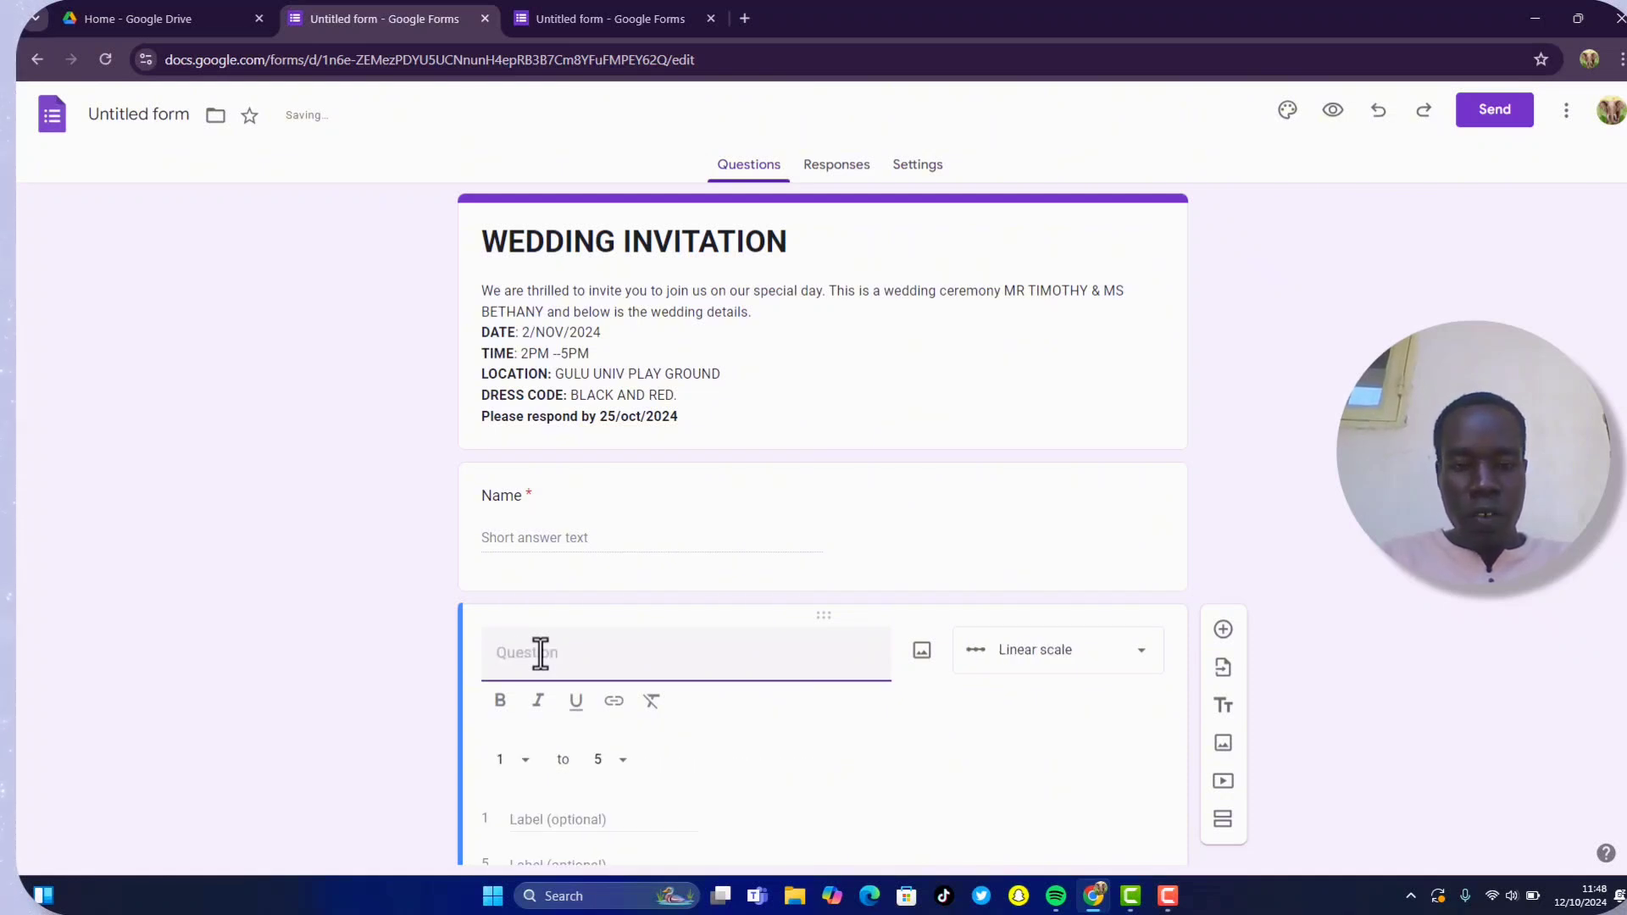
type("Gen")
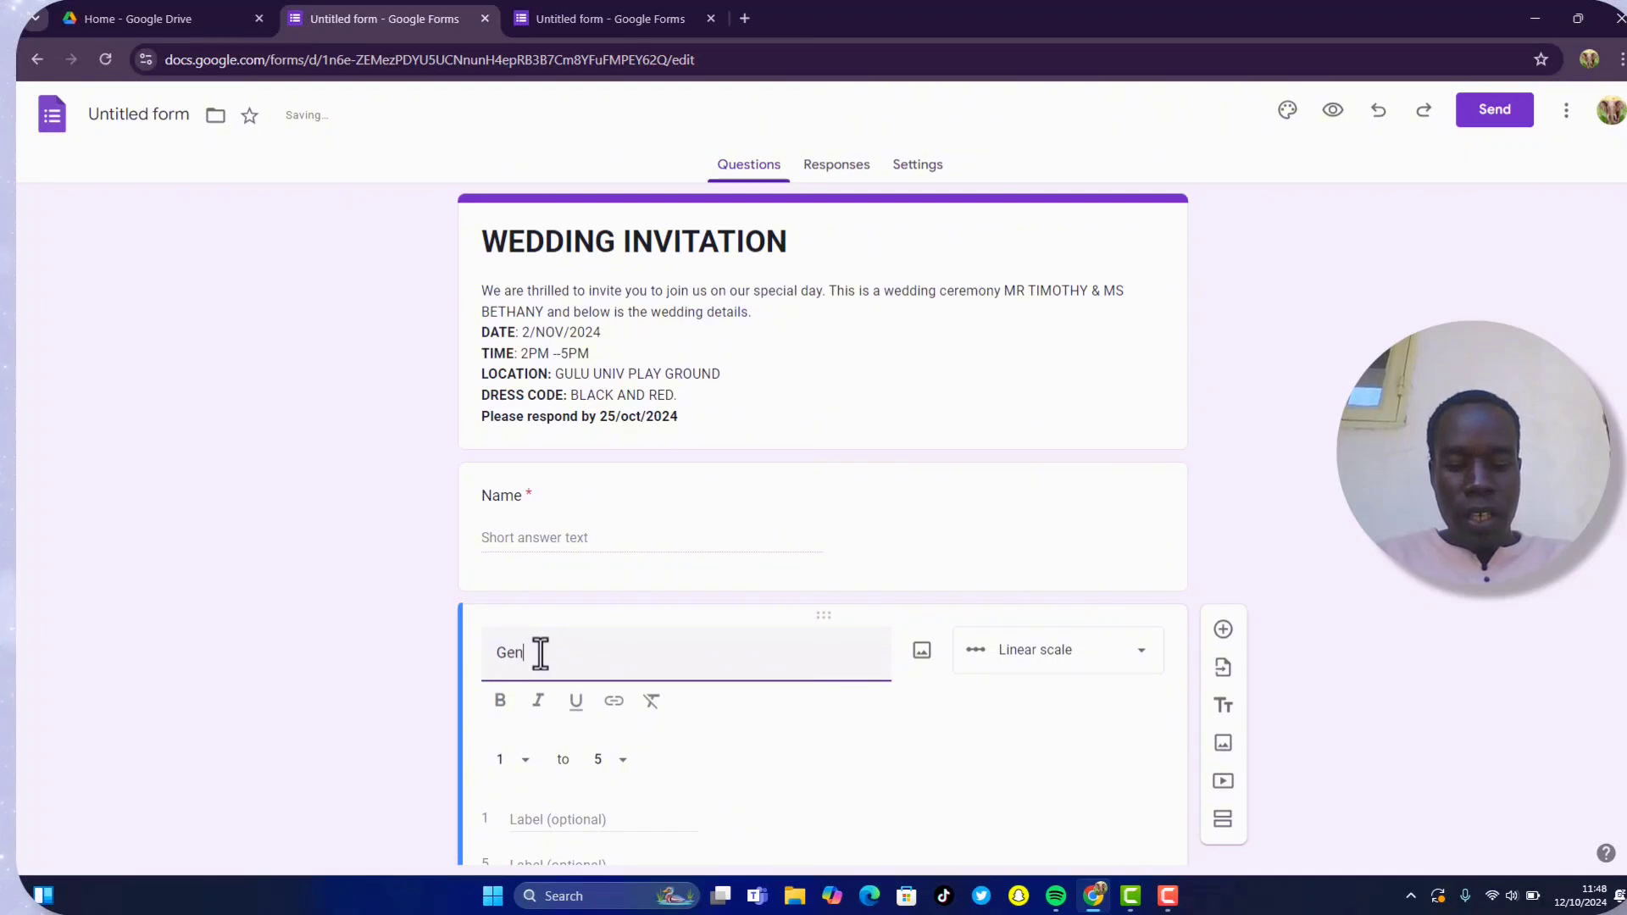
type("der")
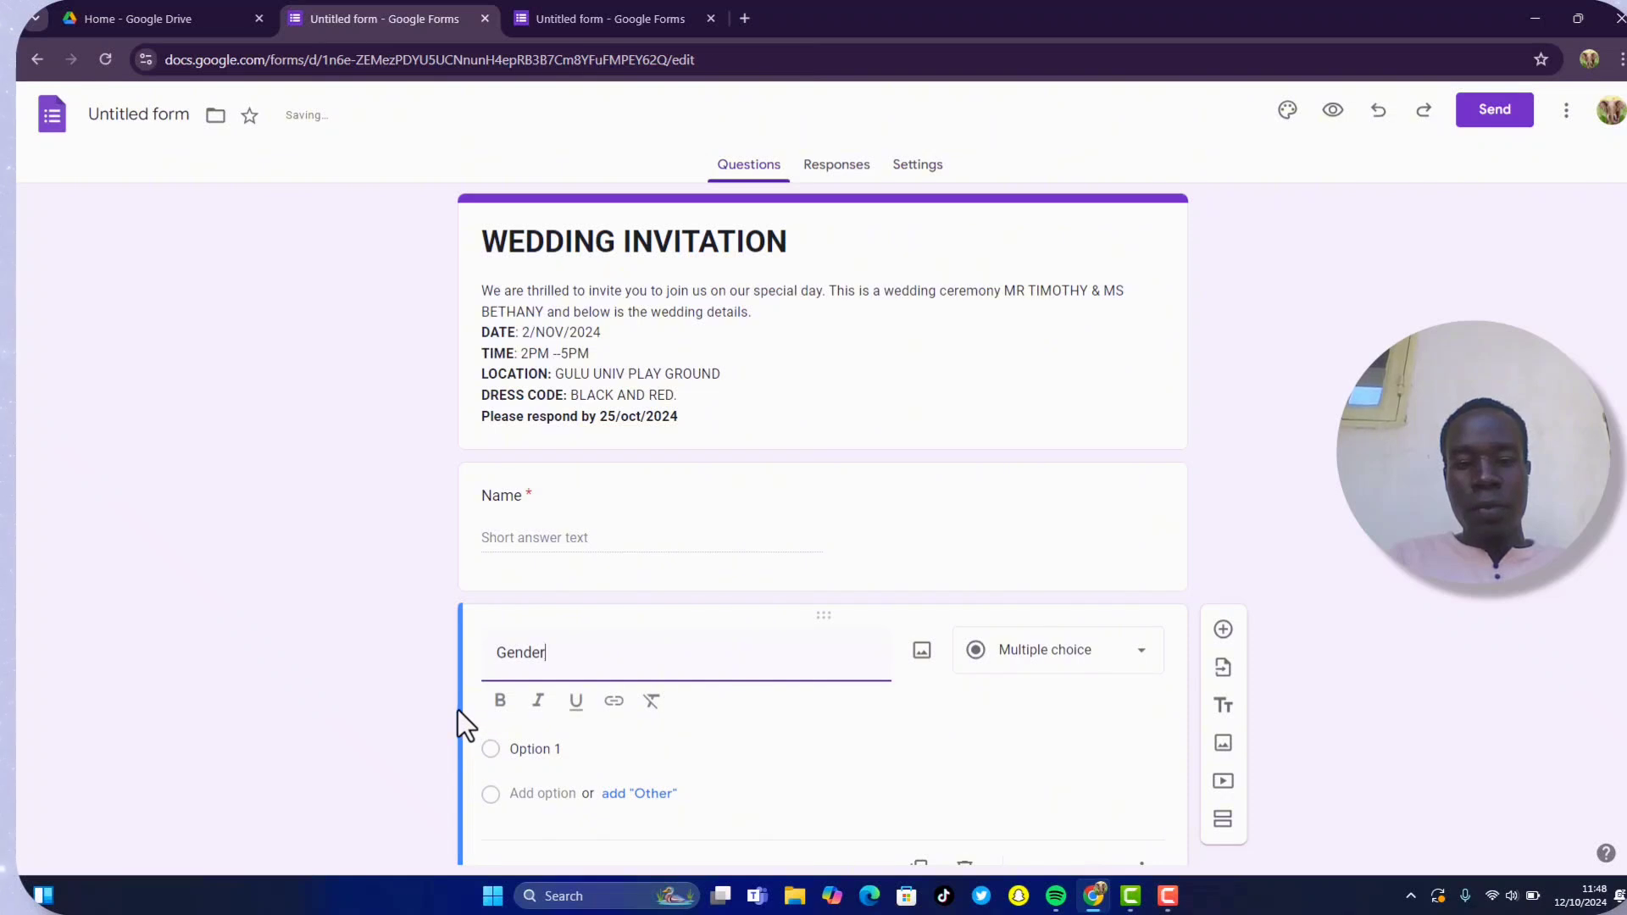
Give the Gender question the options "male" and "Female" and make it required.
left_click(506, 751)
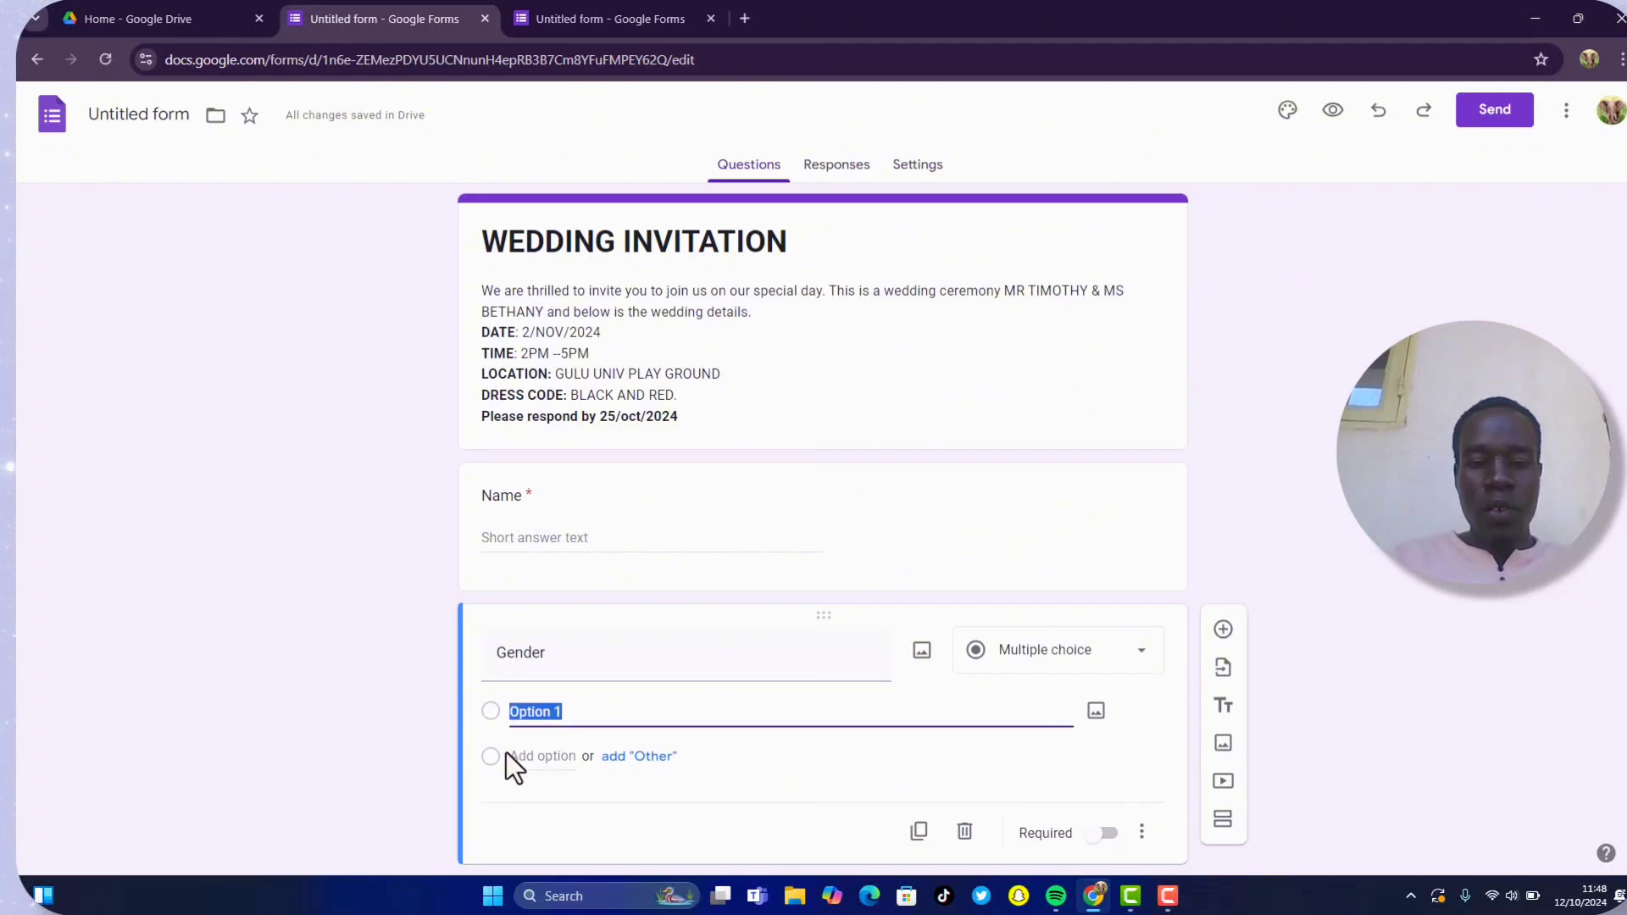
key("BackSpace")
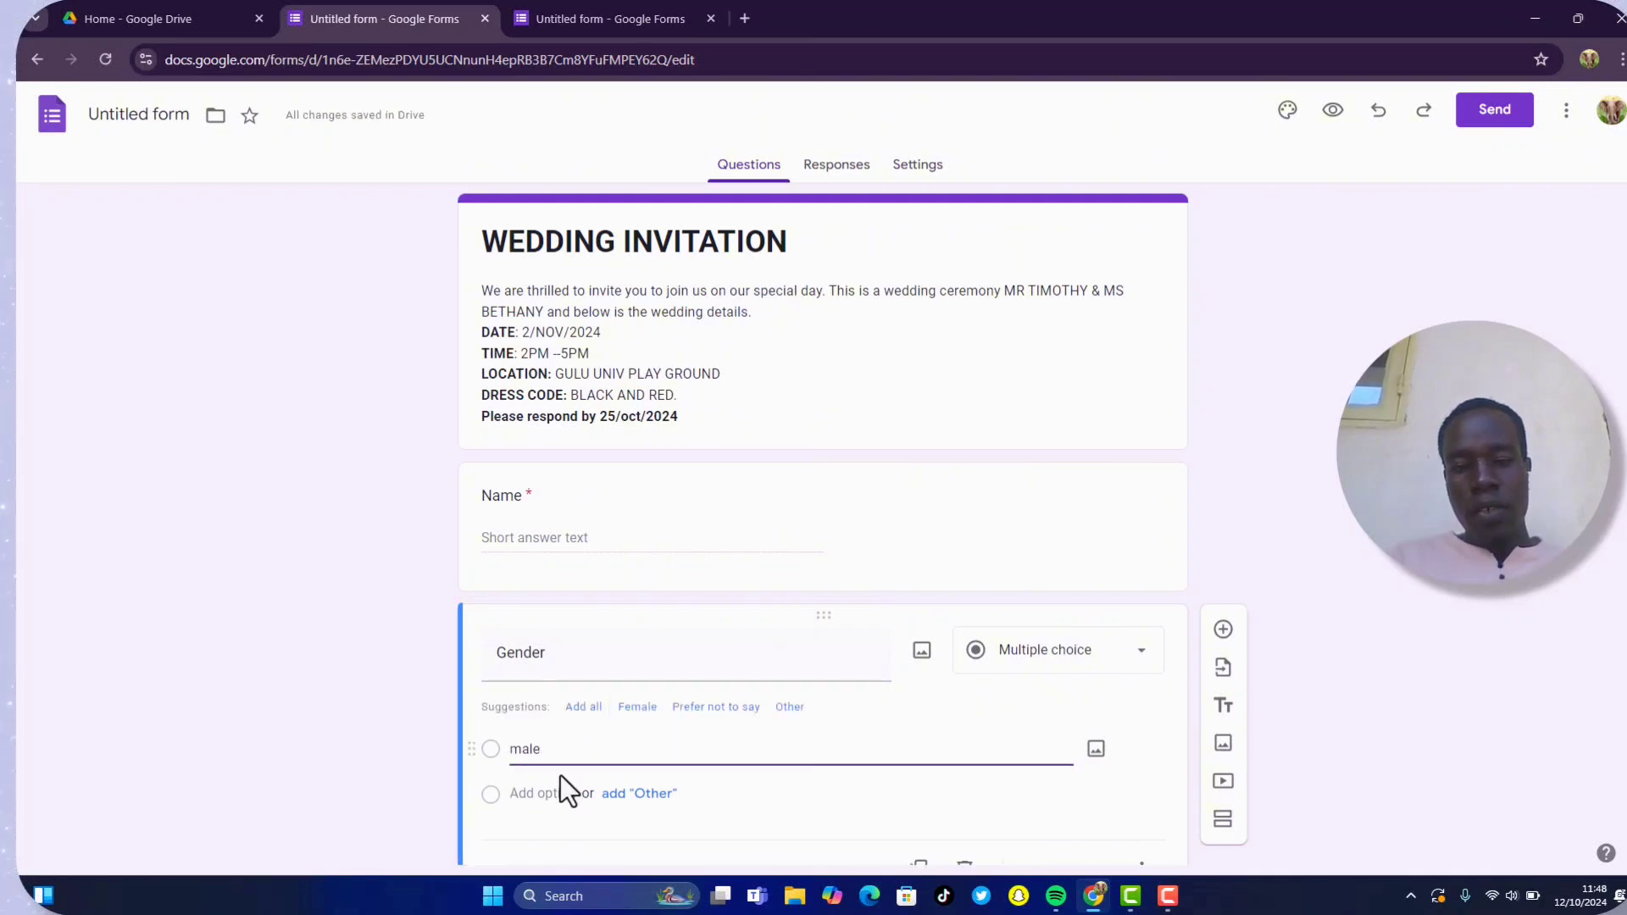
left_click(638, 707)
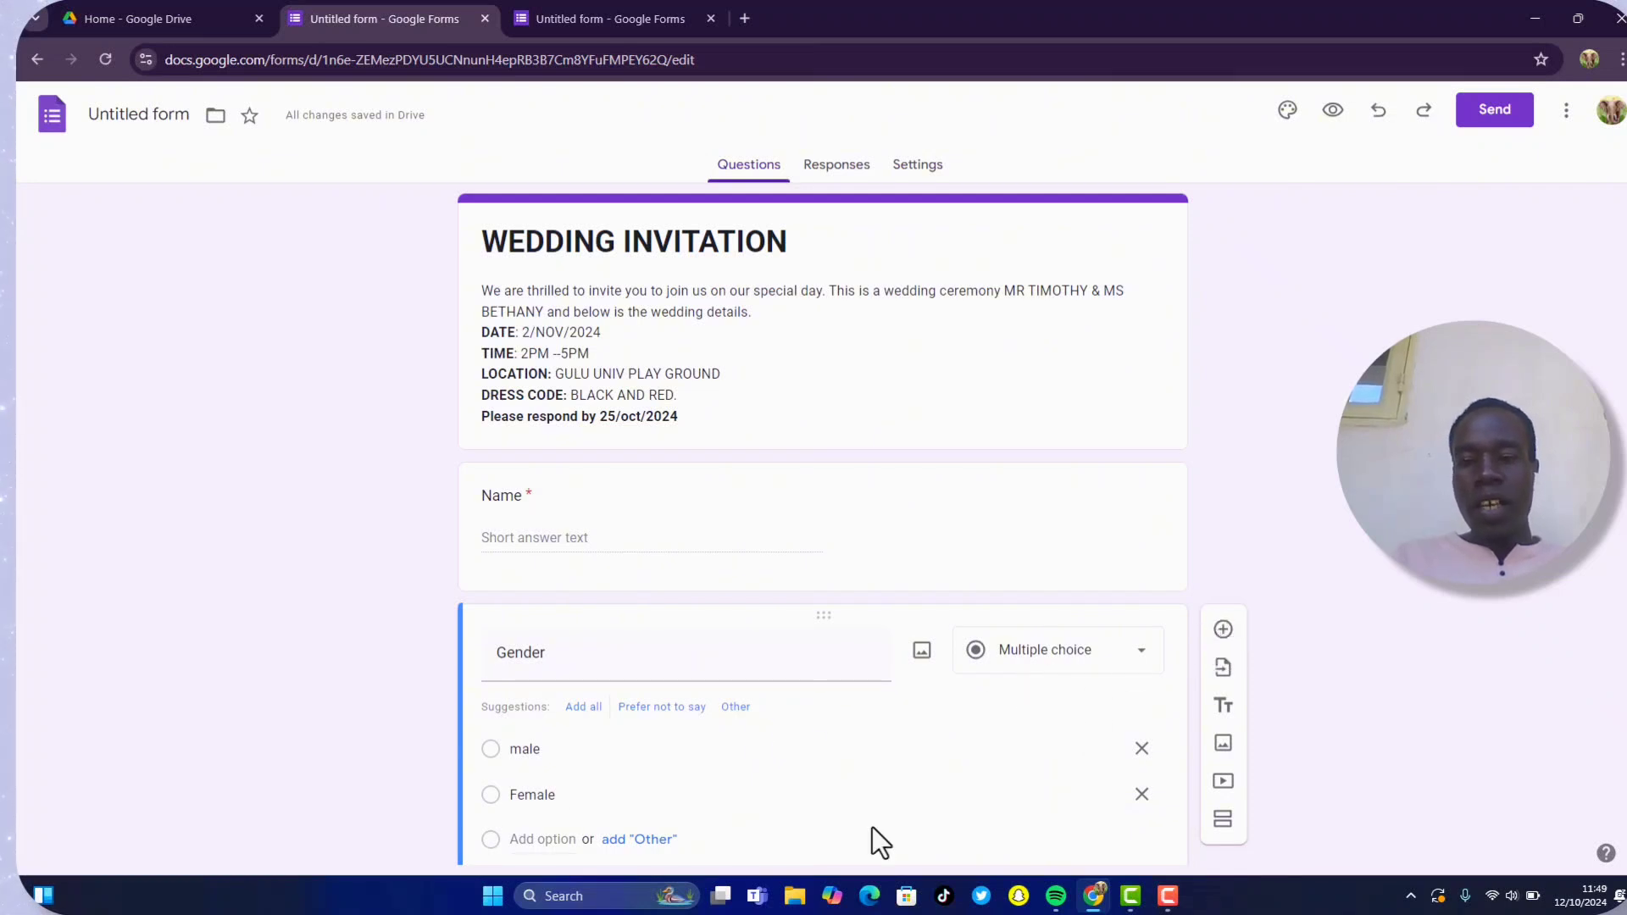
scroll(1153, 780, "down", 2)
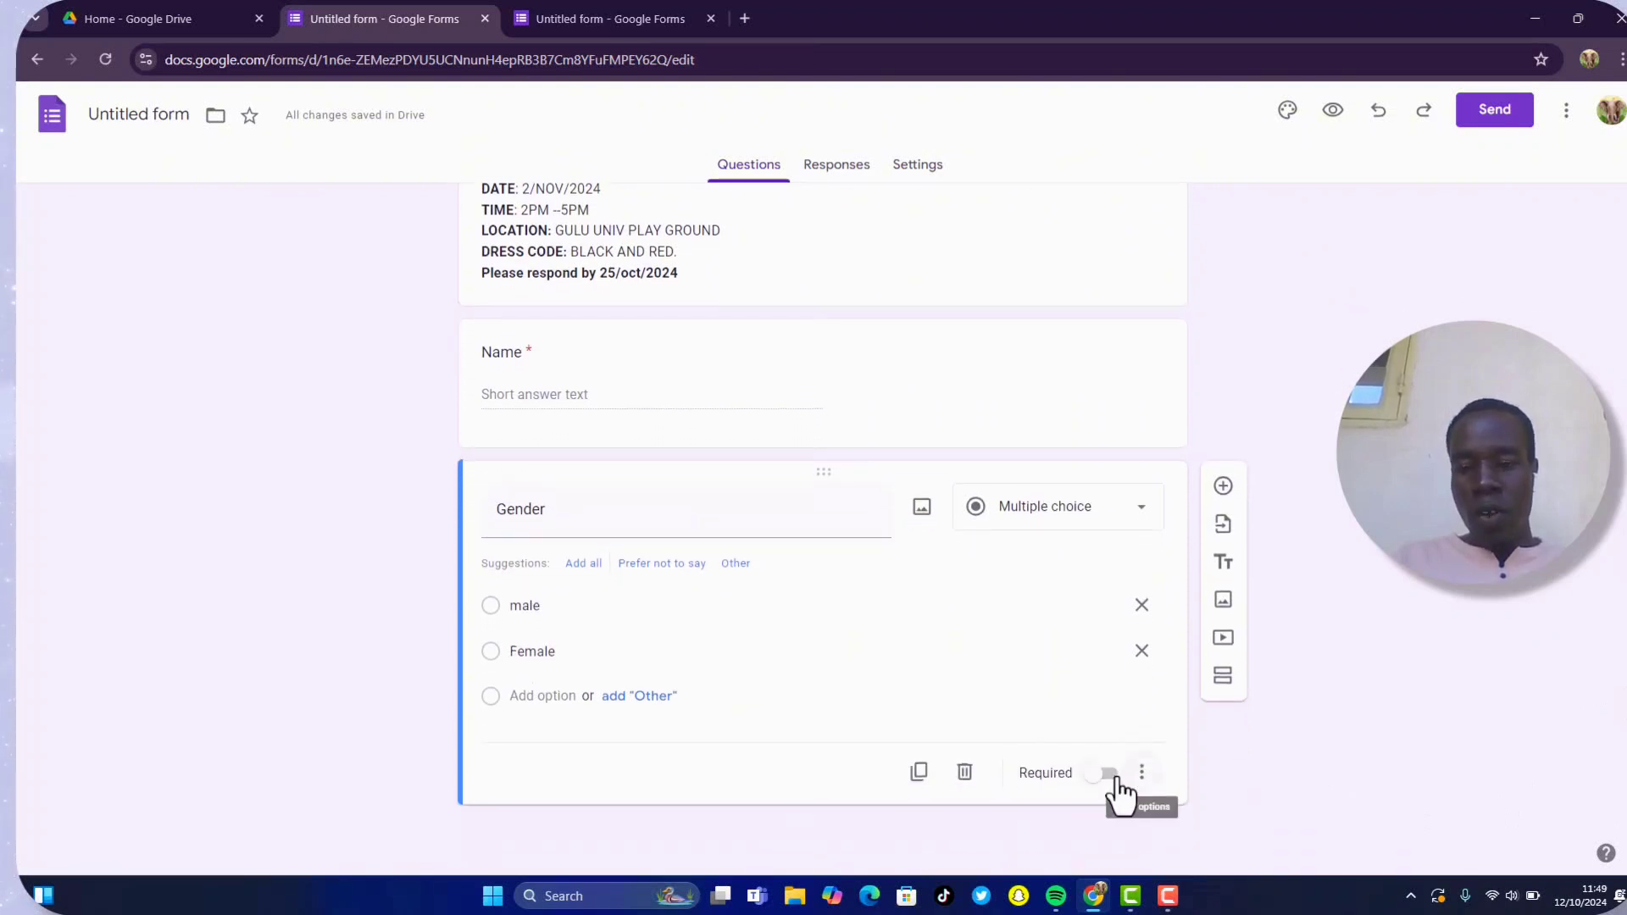
left_click(1112, 784)
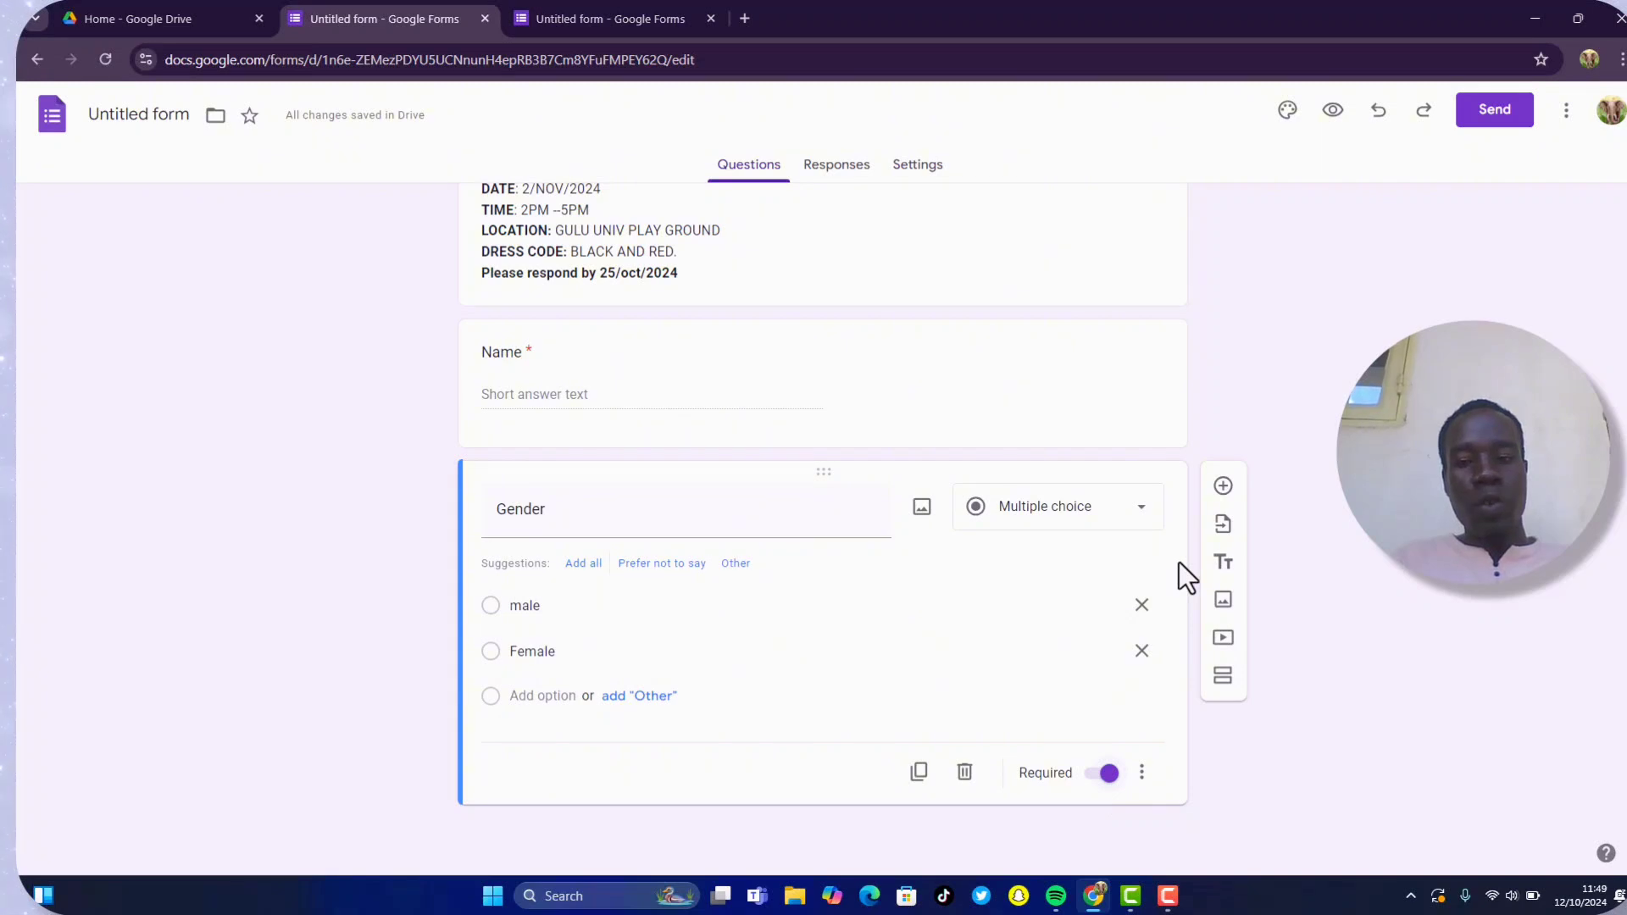
Add a question titled "email address" below the Gender question and make it required.
left_click(1222, 490)
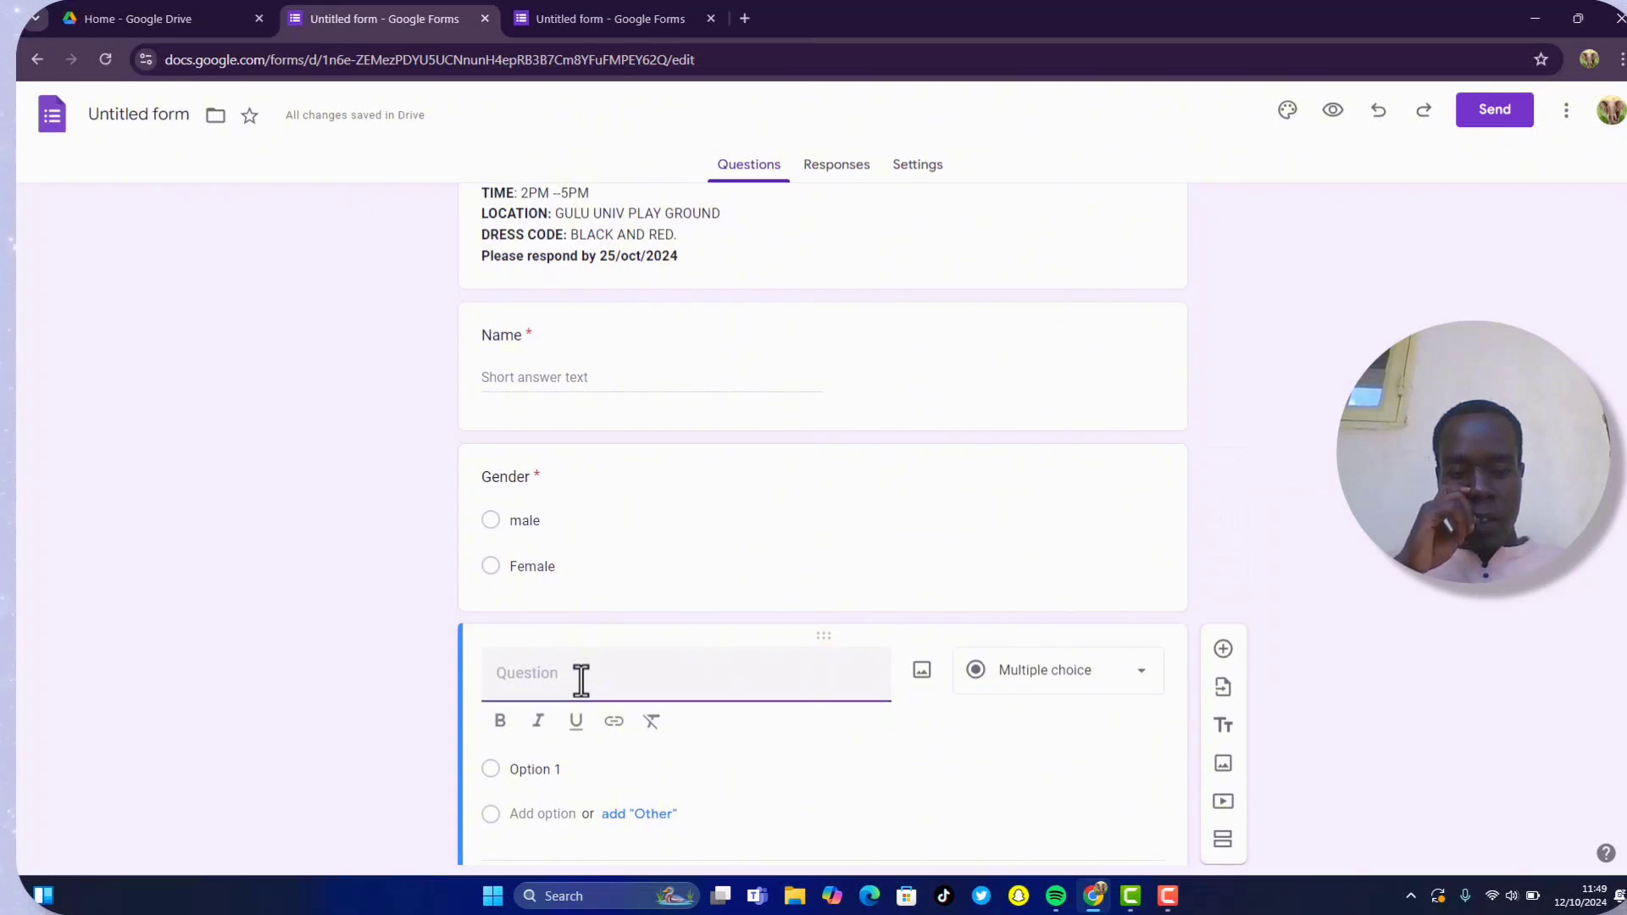
type("email")
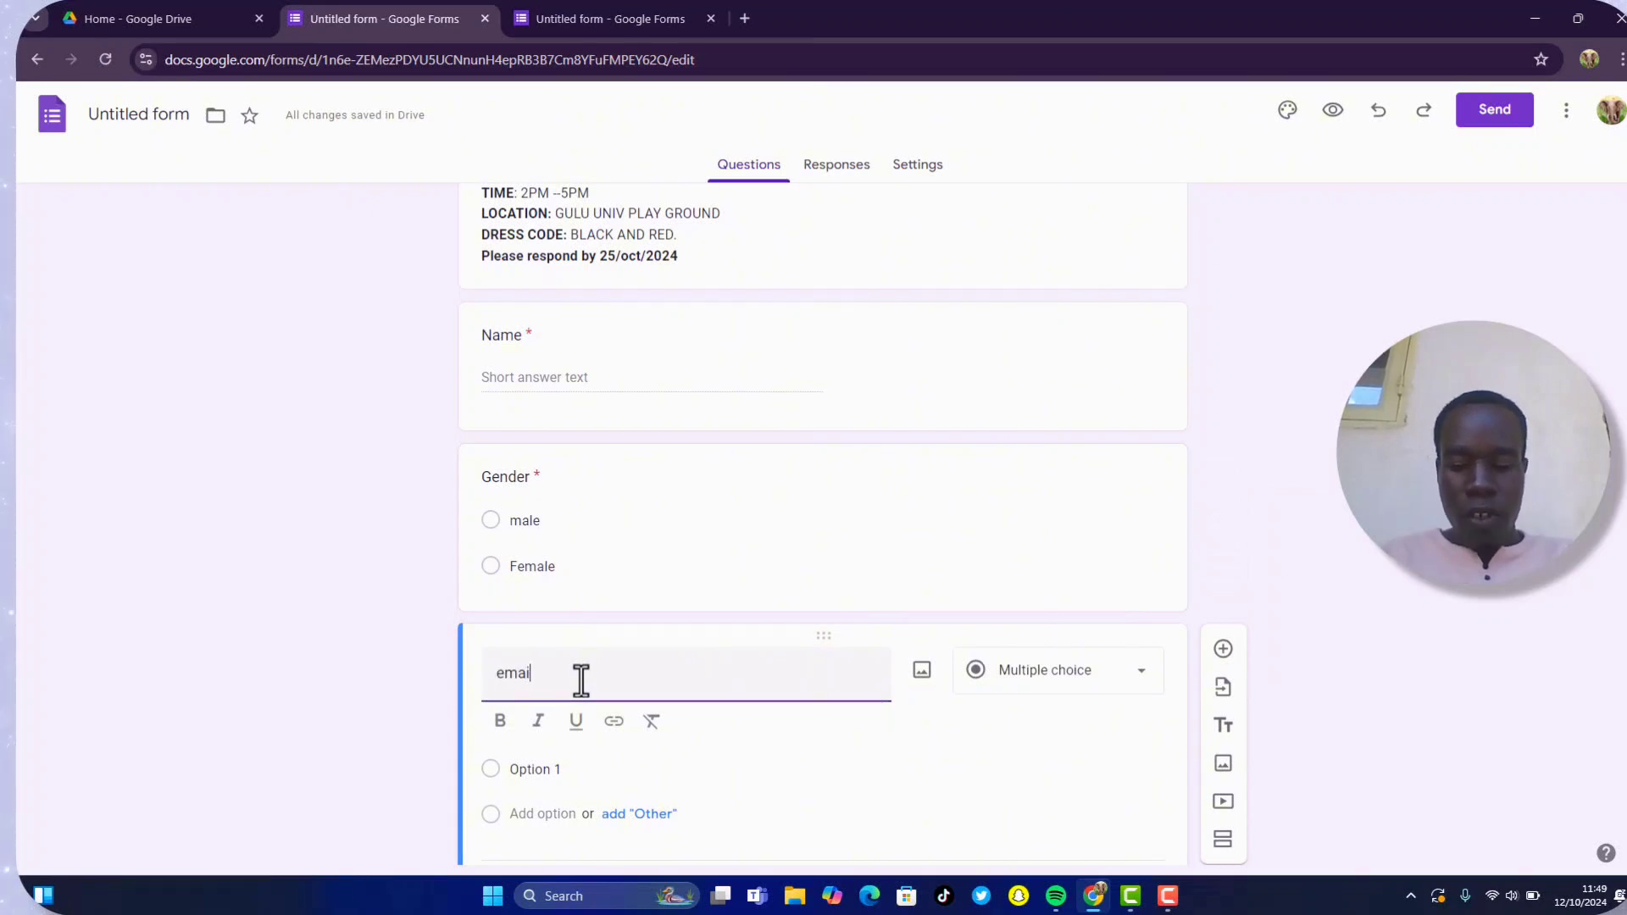
type(" address")
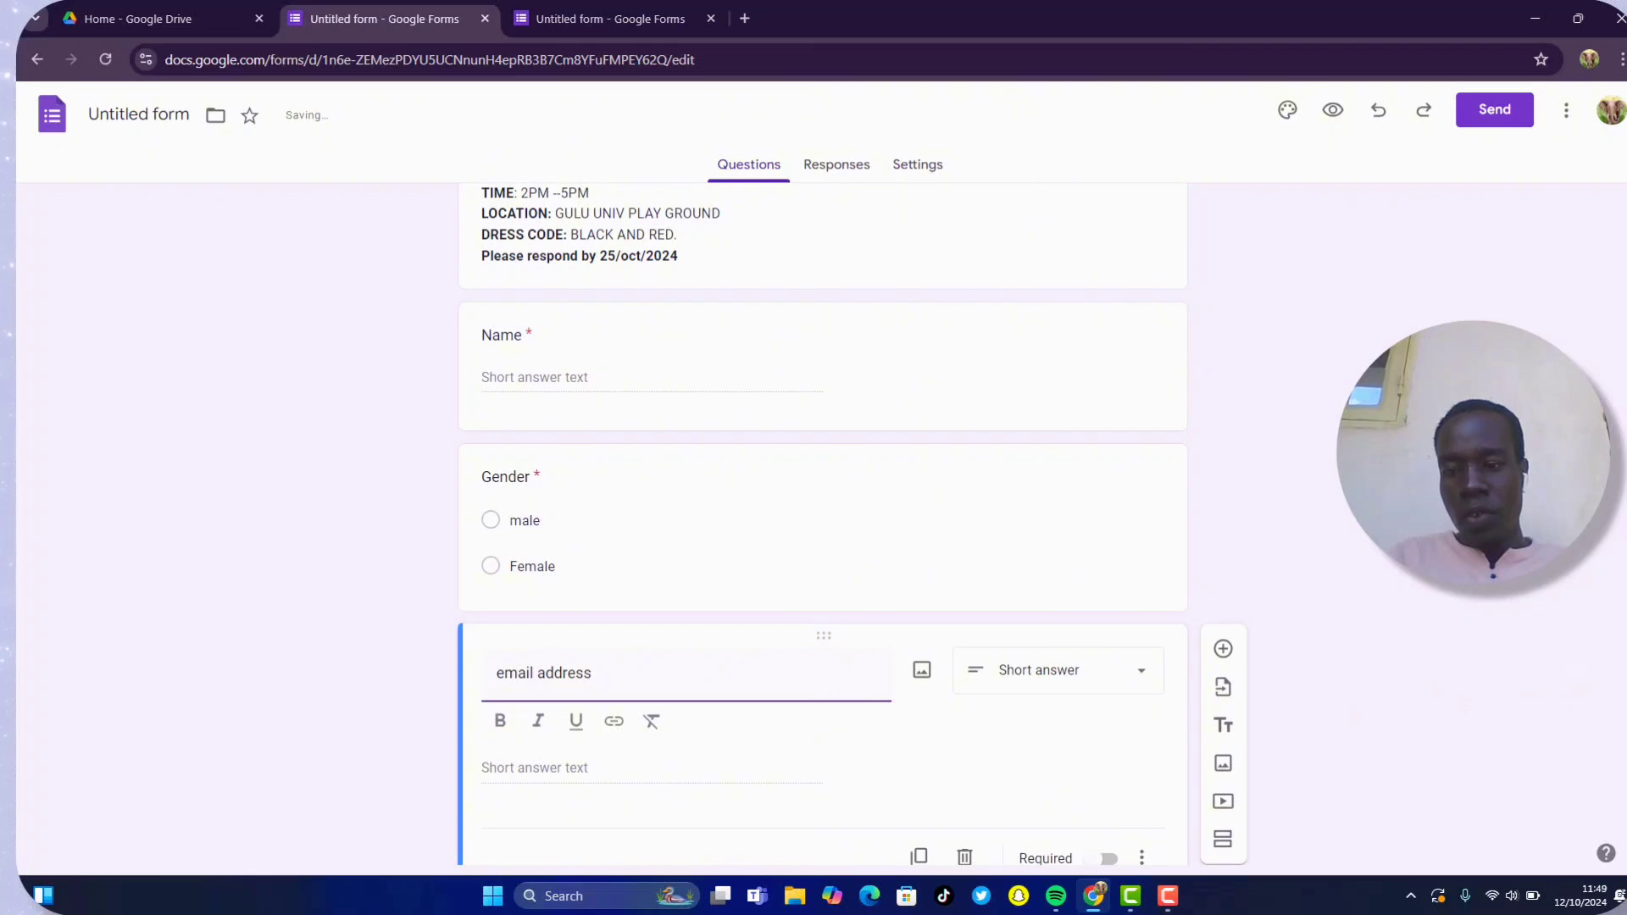
scroll(822, 525, "down", 1)
scroll(822, 525, "down", 1)
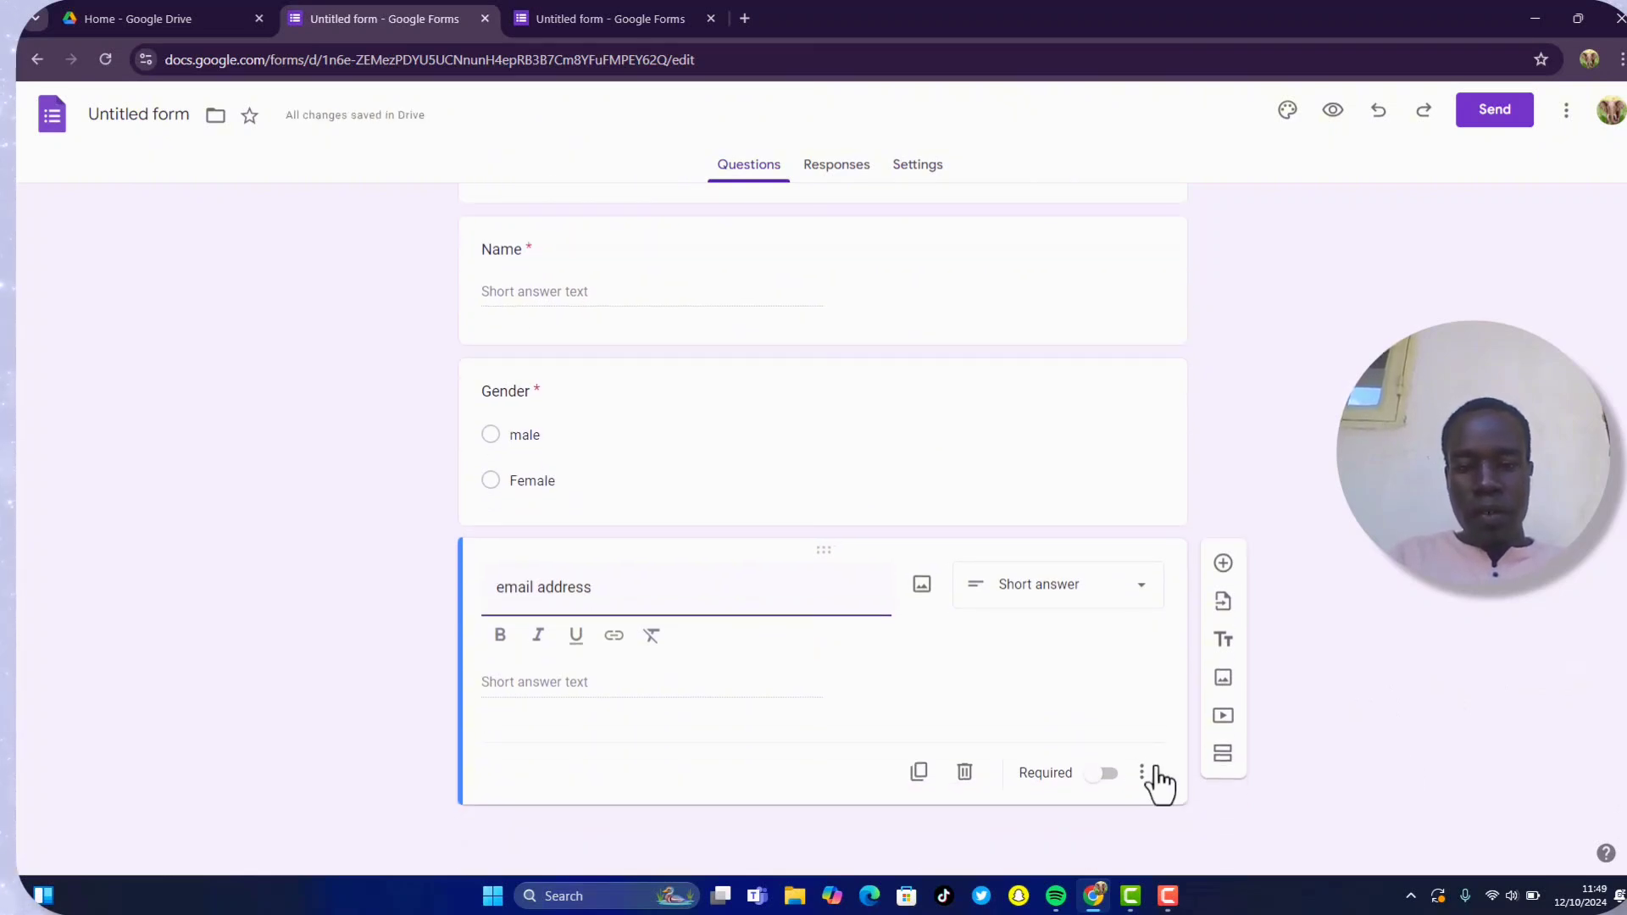
left_click(1107, 773)
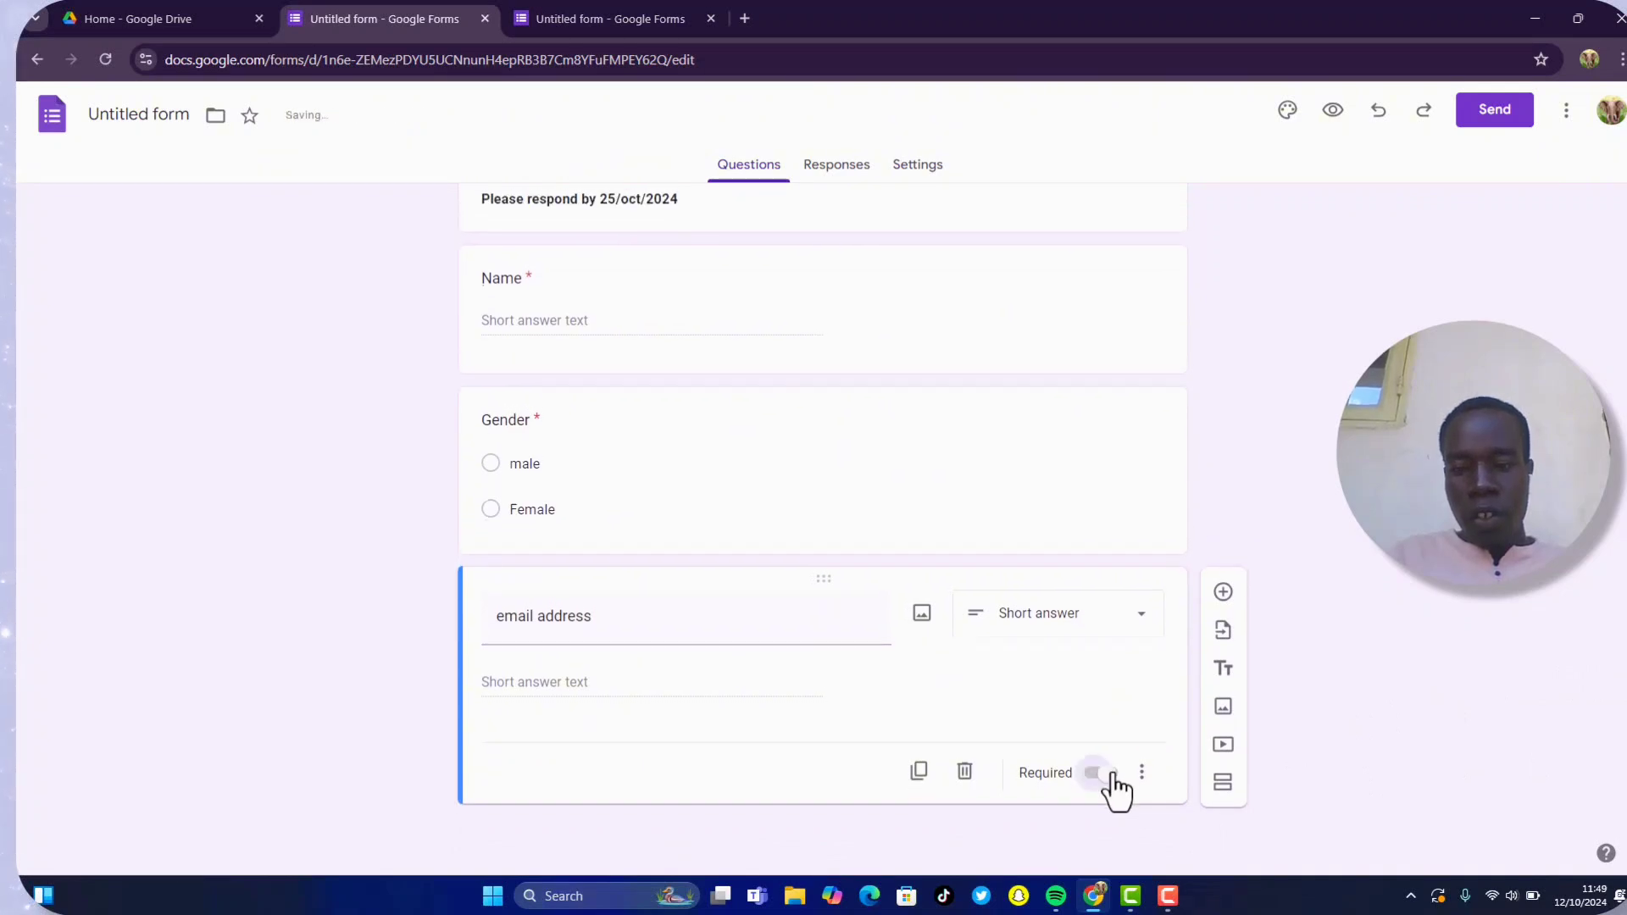
Add a question titled "phone number" below the email address question.
left_click(1222, 602)
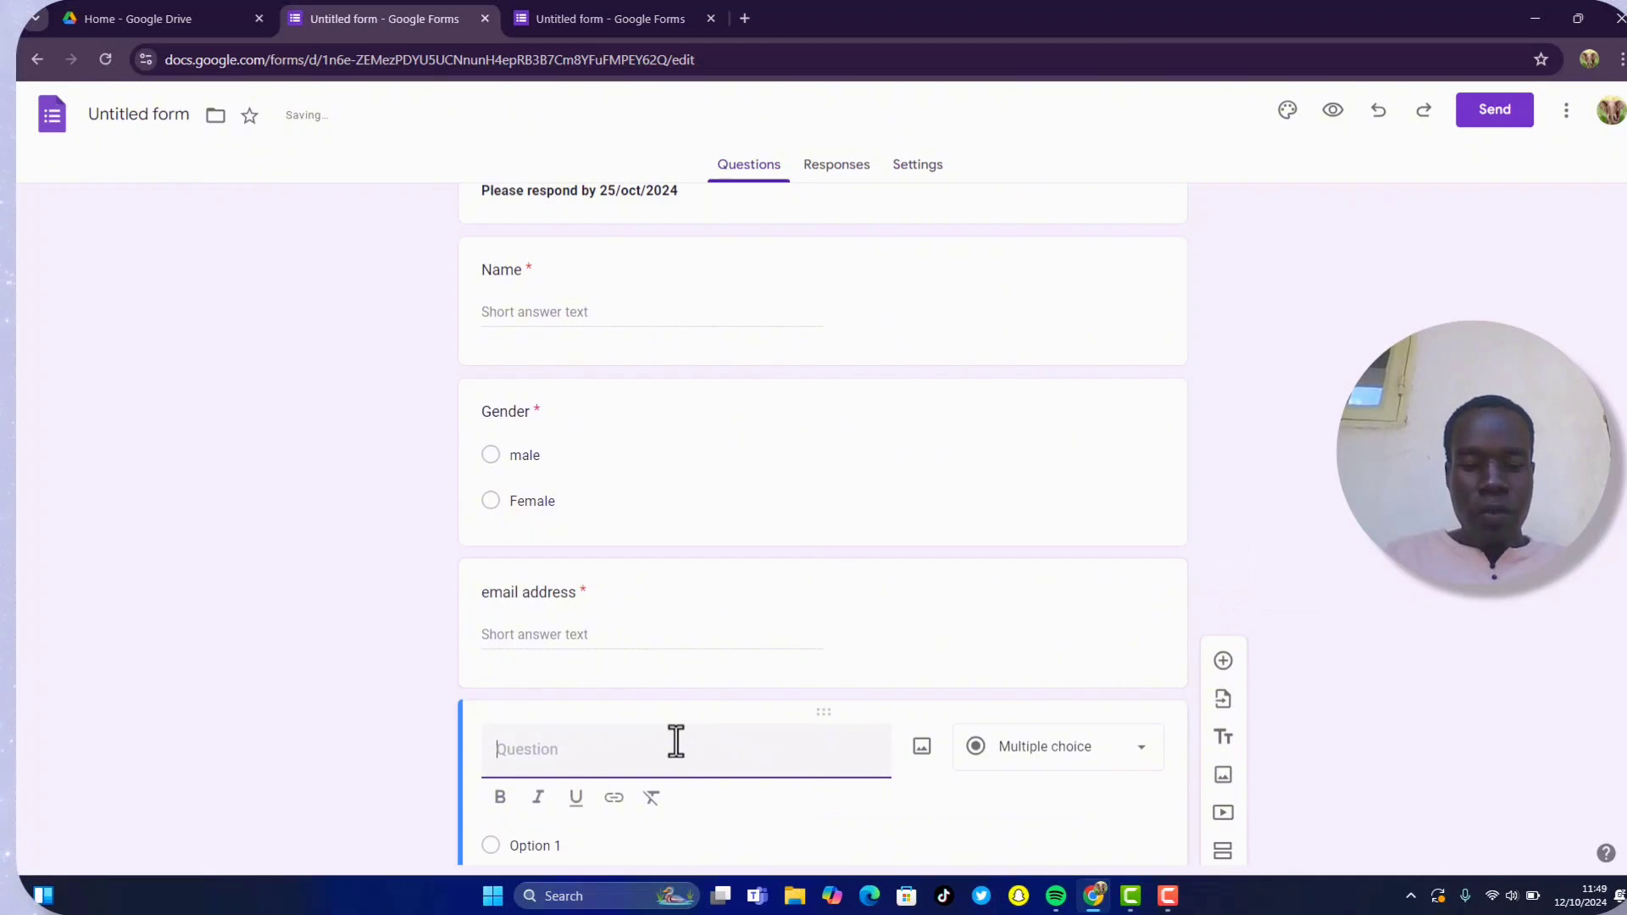
type("pn")
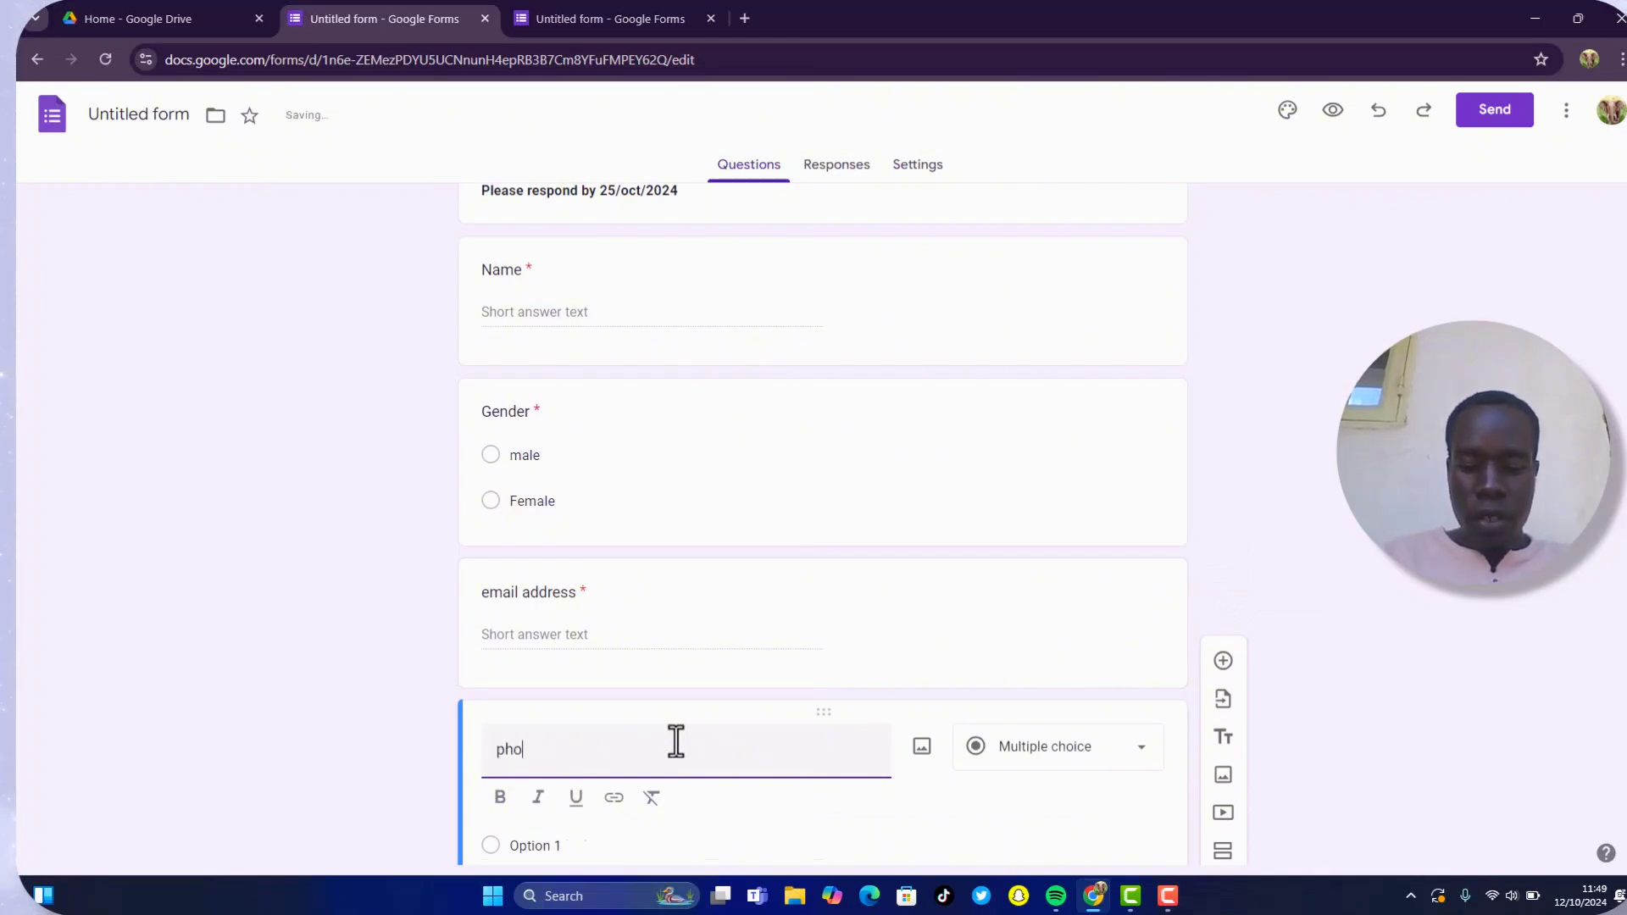
key("BackSpace")
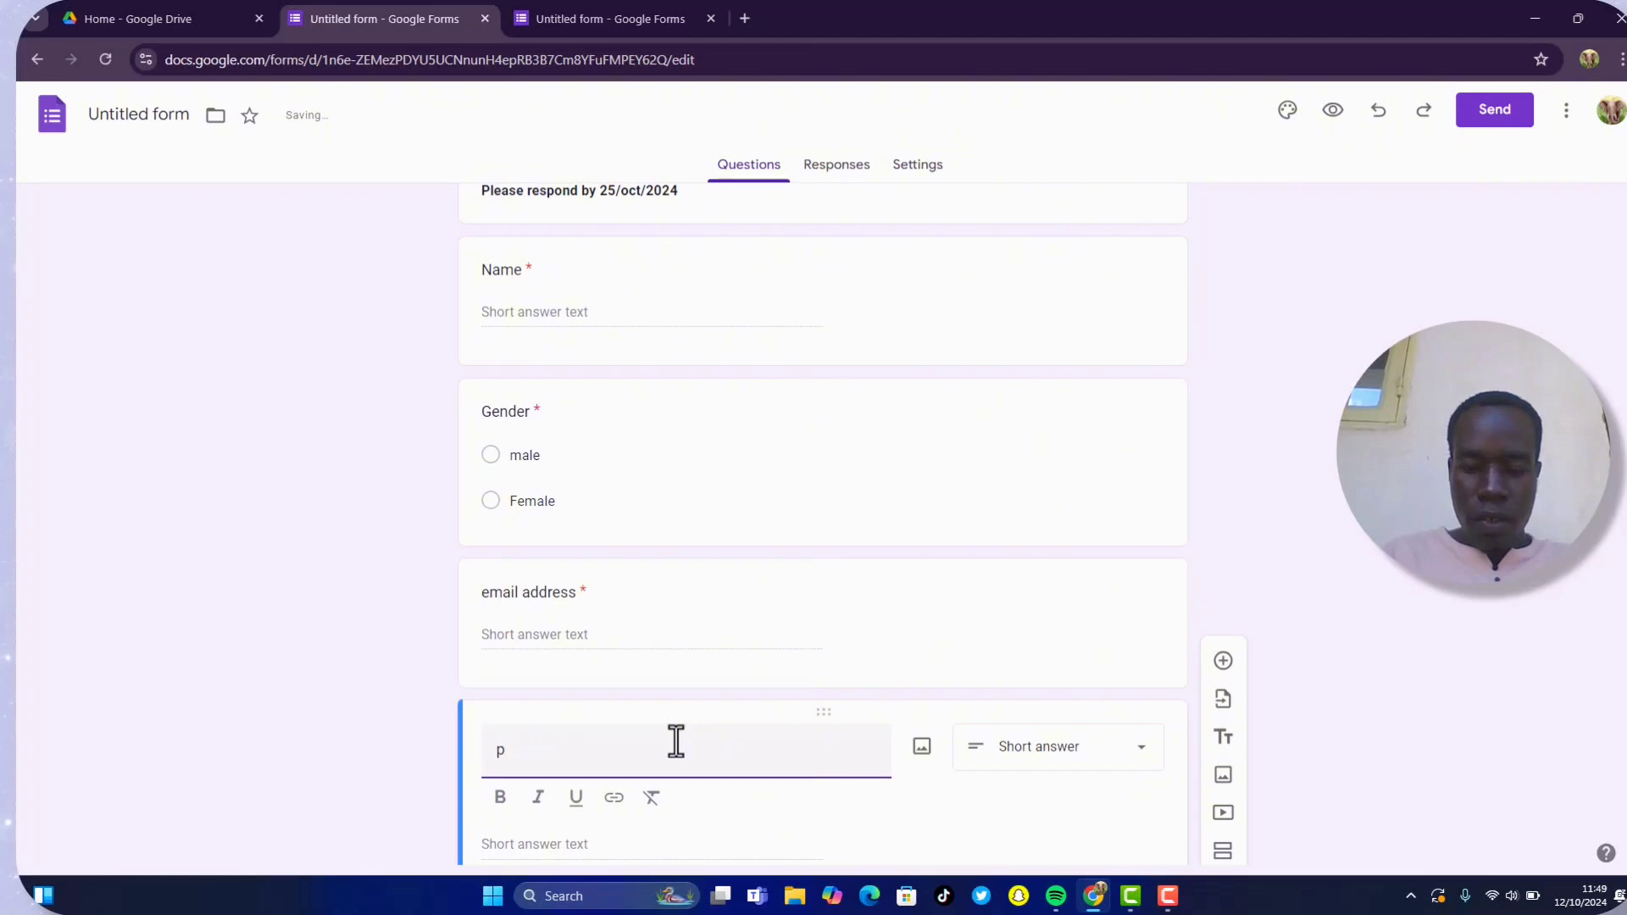
type("hom")
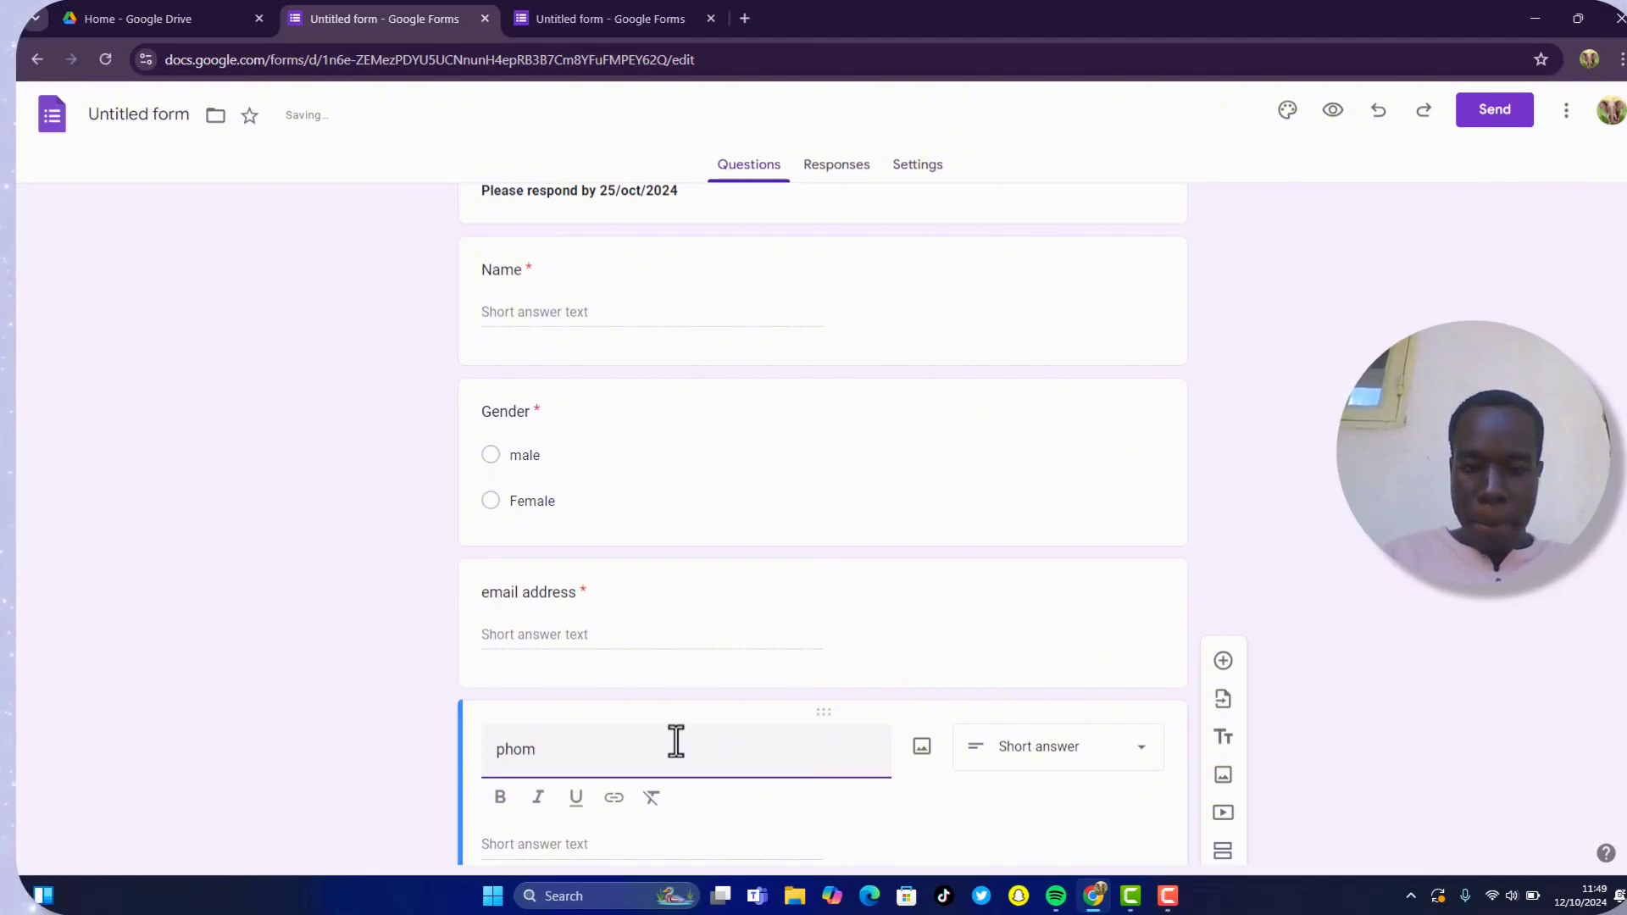
key("BackSpace")
type("e")
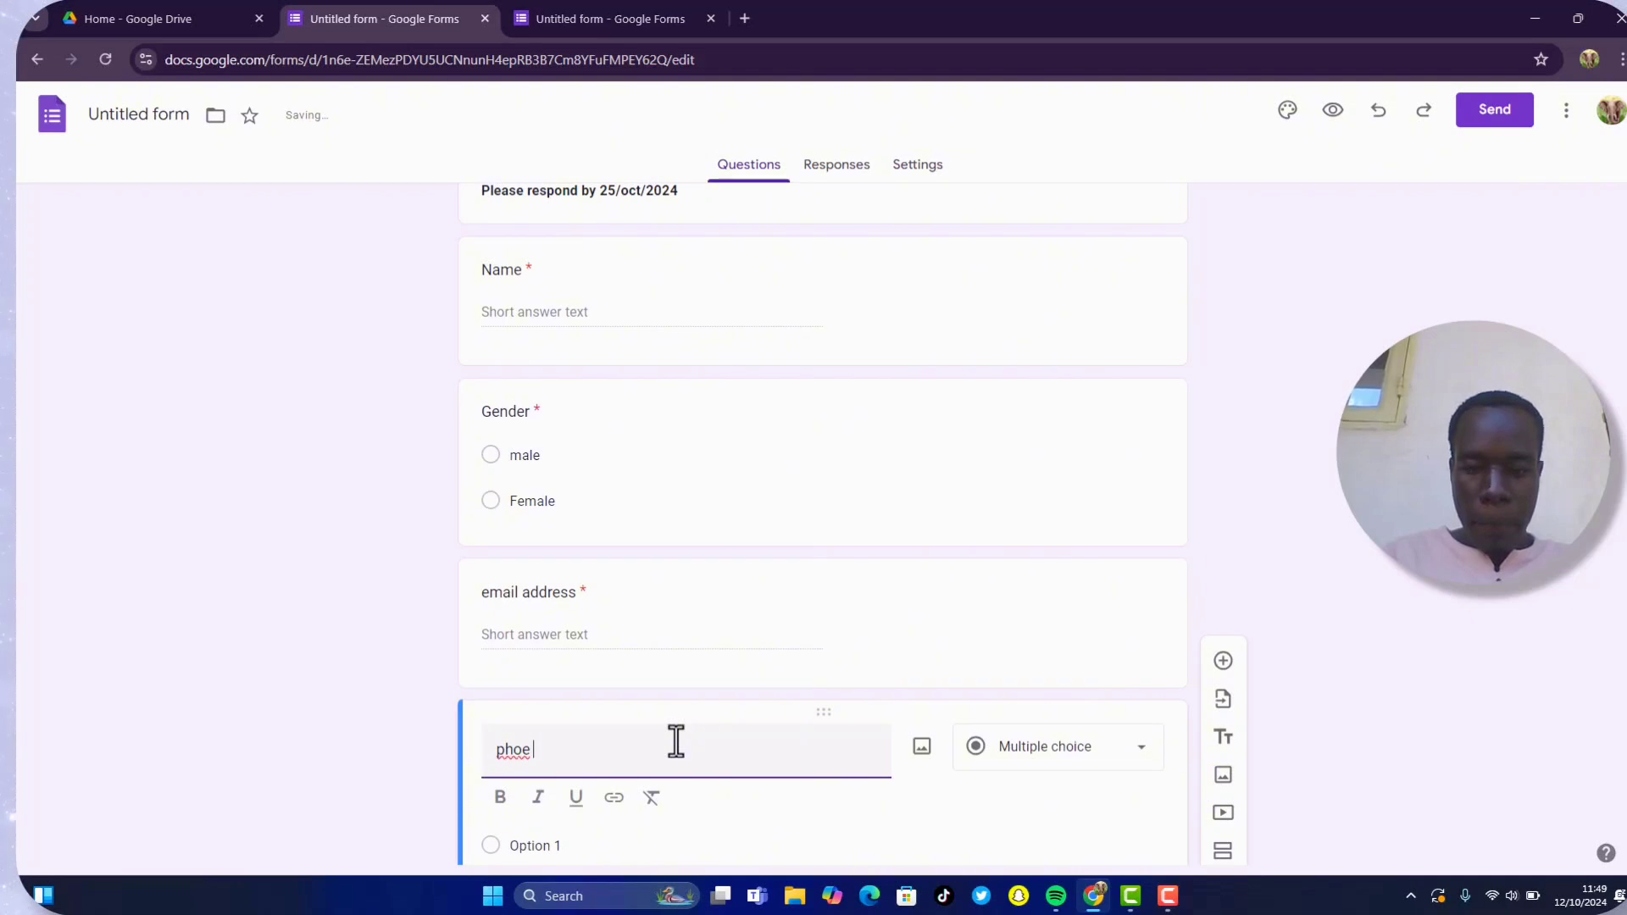
key("BackSpace")
type("ne ")
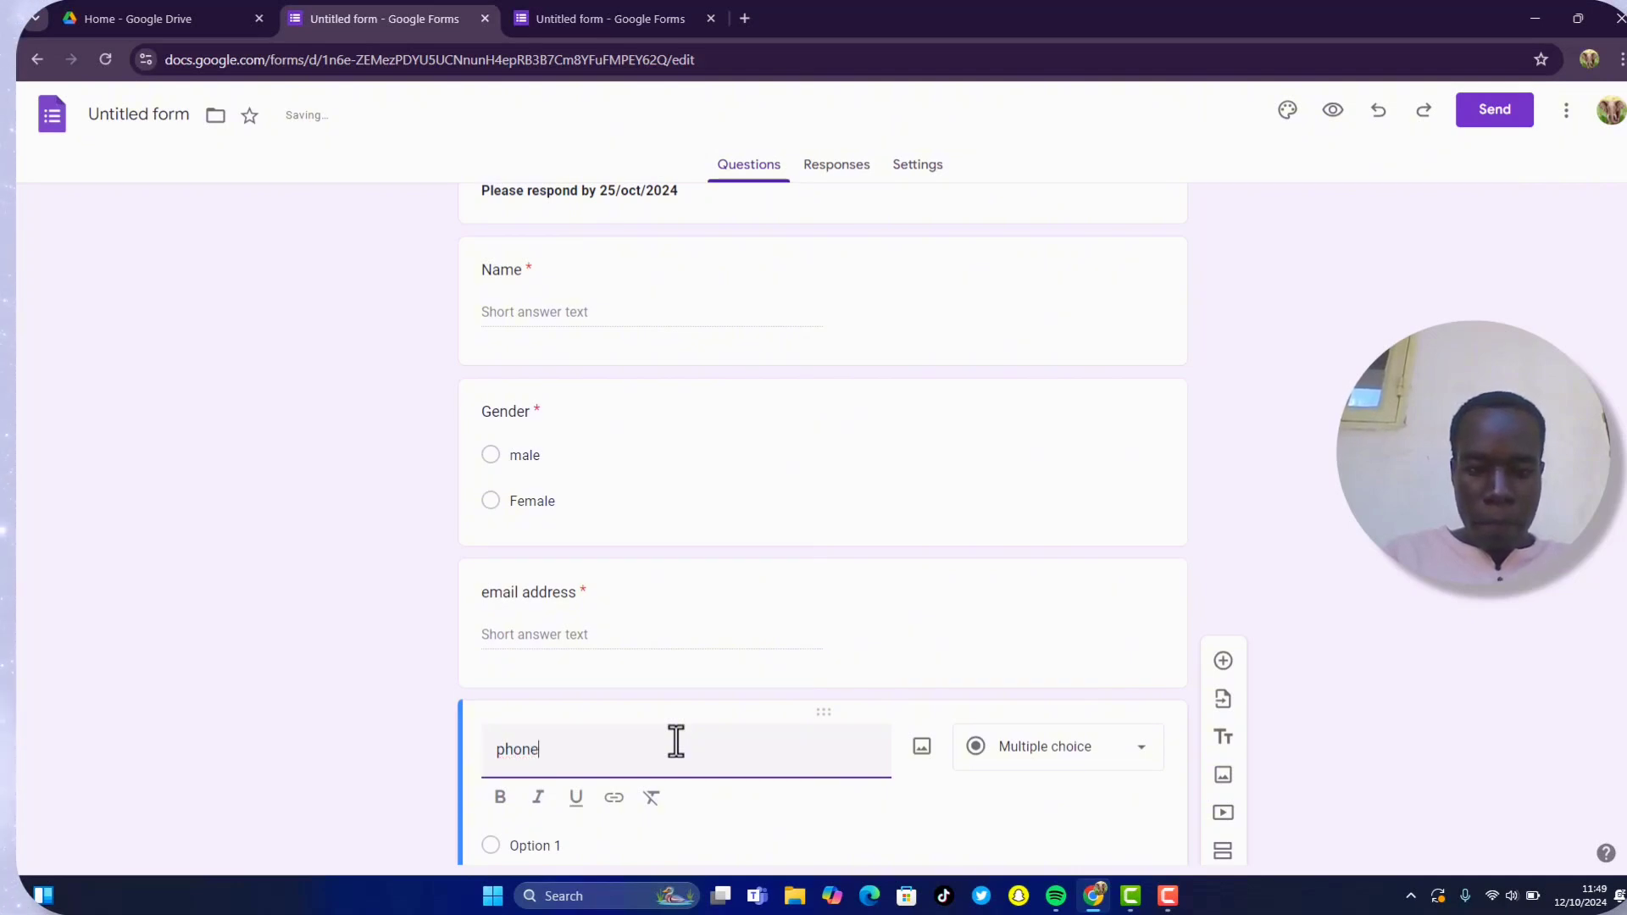
type("umber")
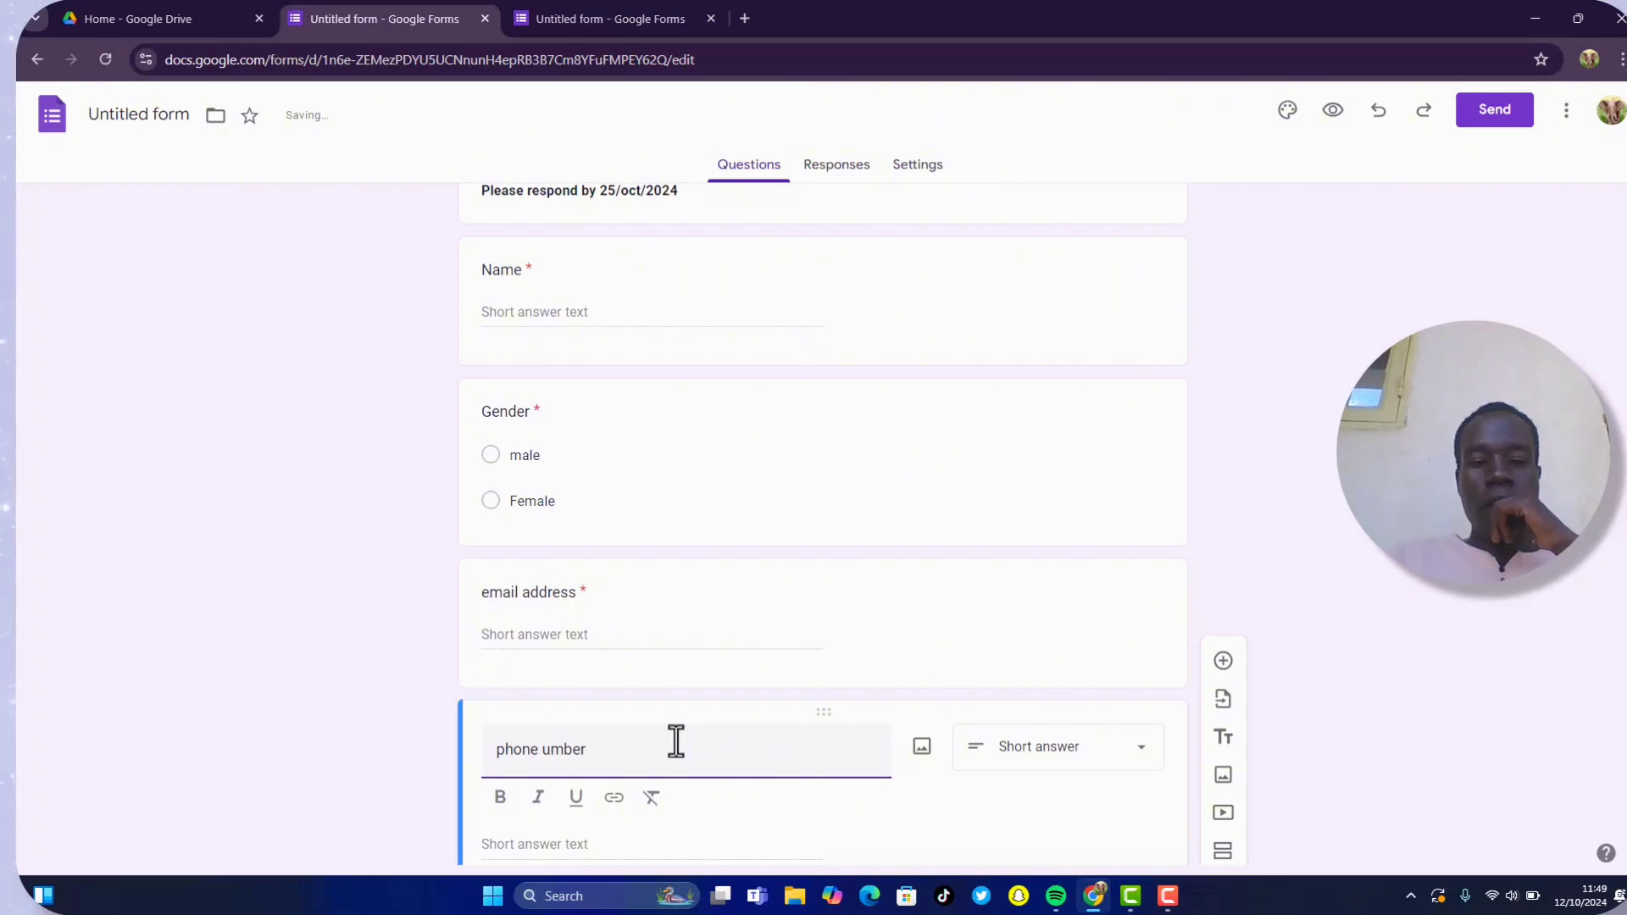
left_click(540, 750)
type("n")
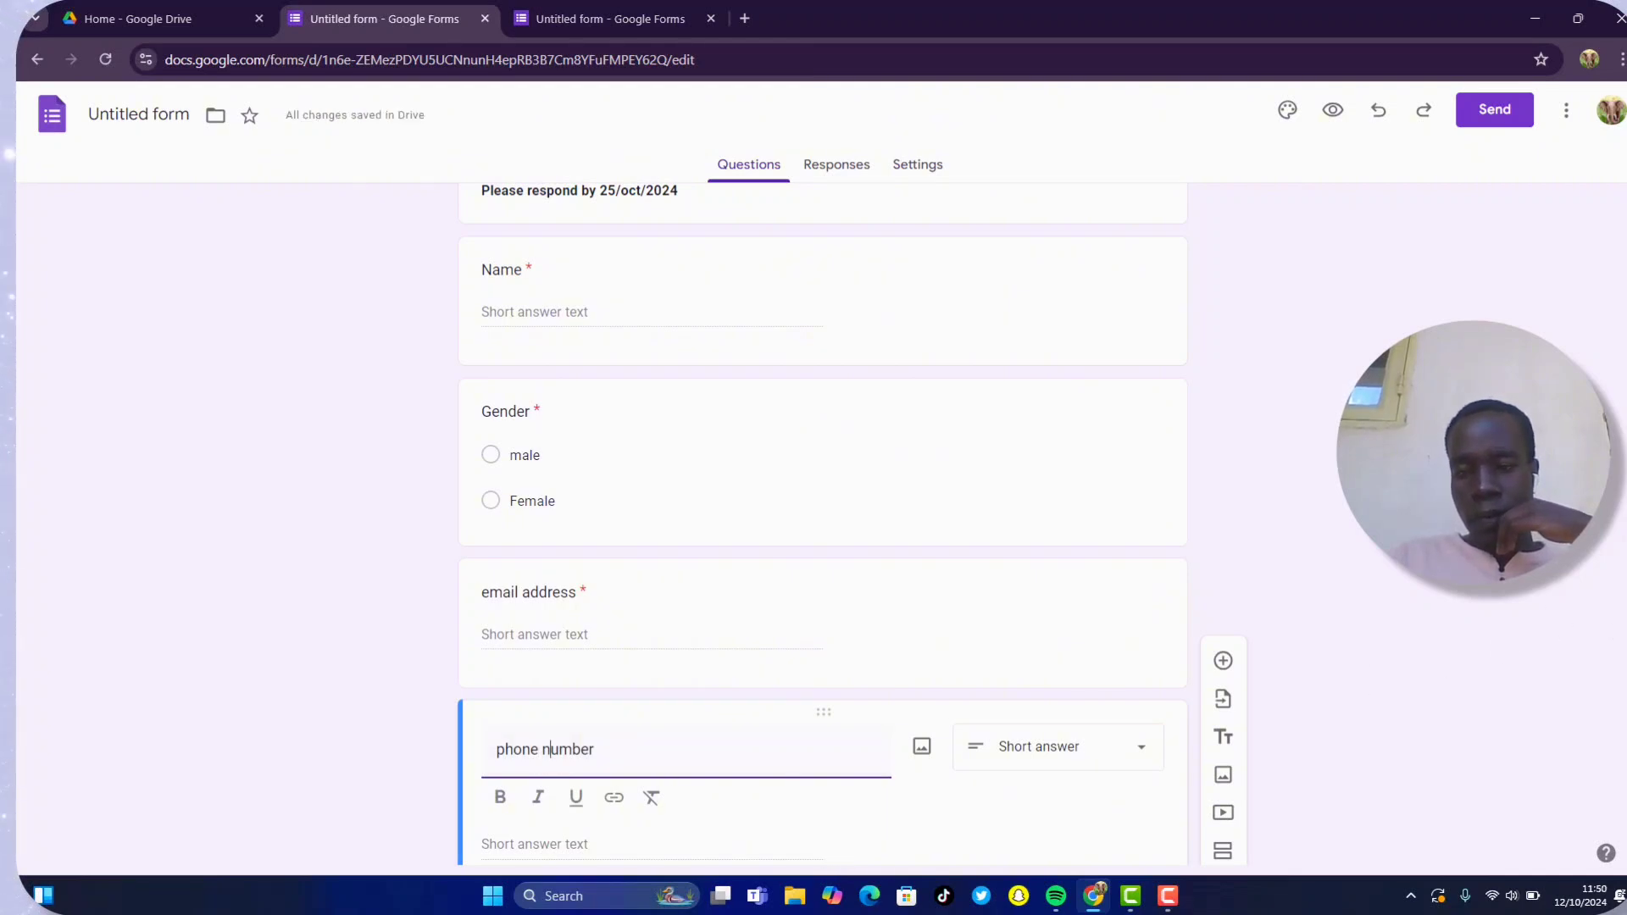
Make the phone number question required.
scroll(1302, 788, "down", 2)
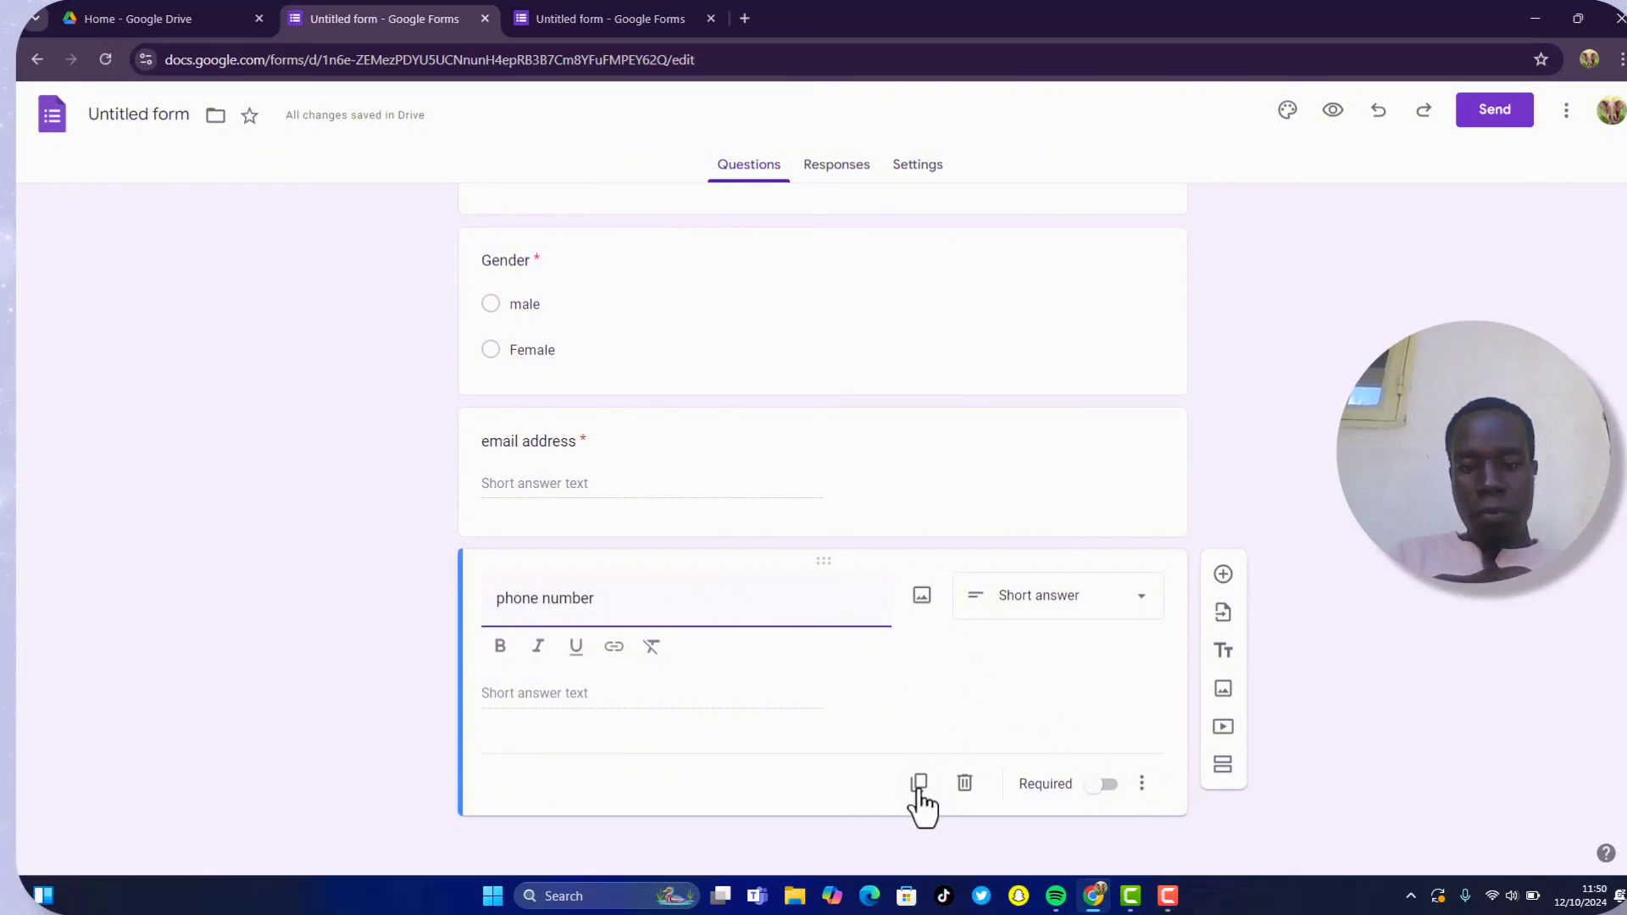
left_click(1109, 790)
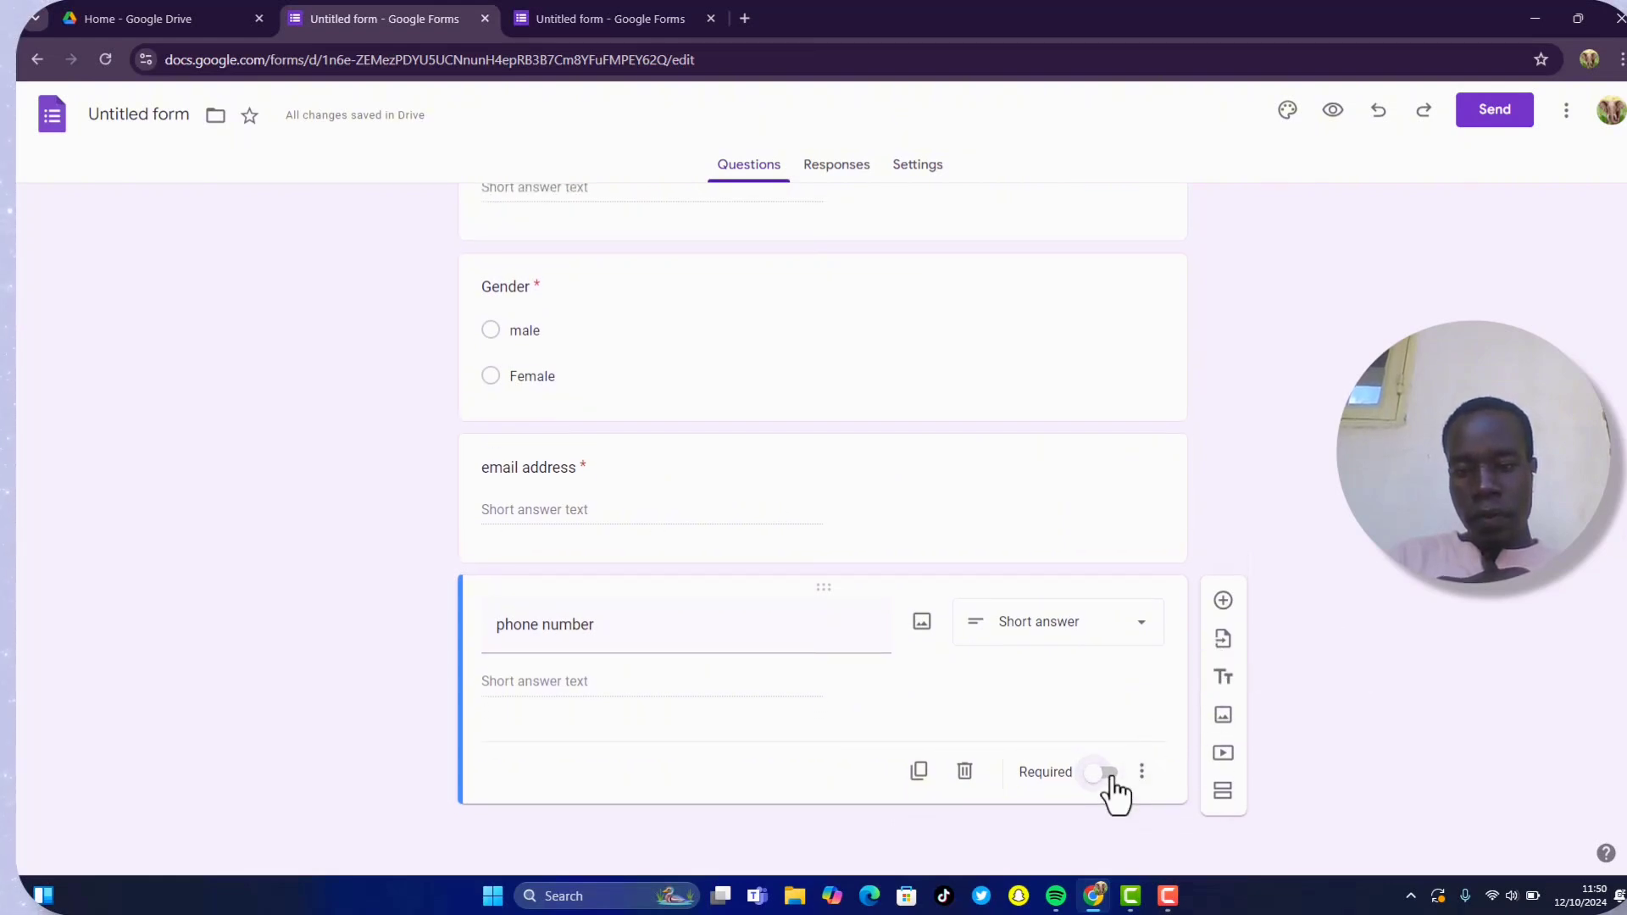
left_click(1116, 788)
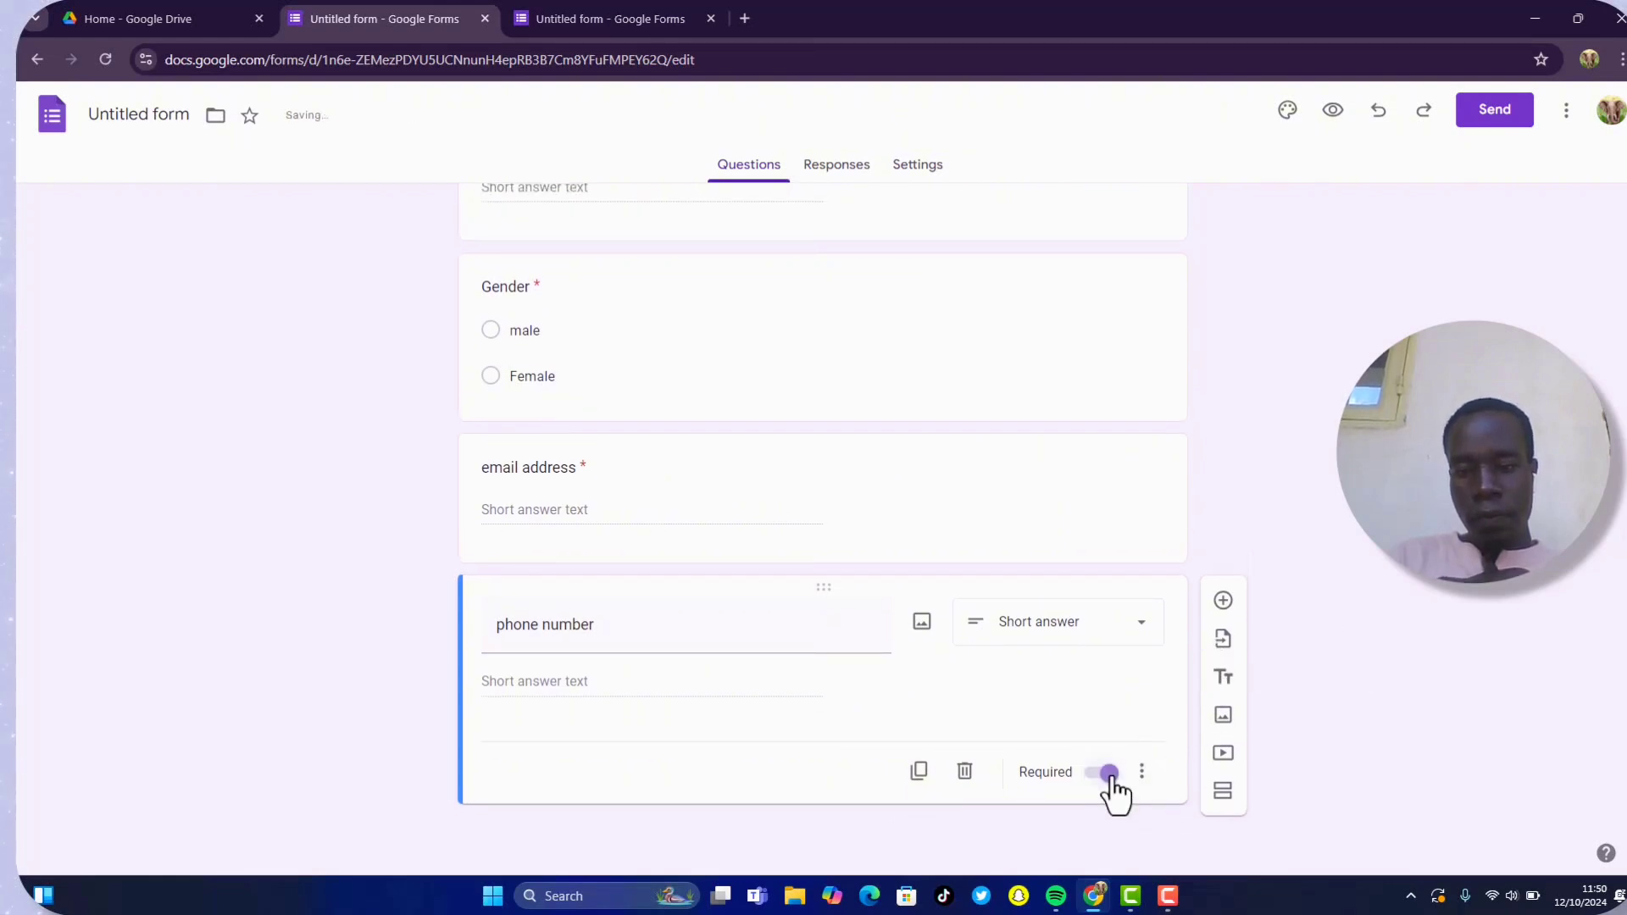
Add a question titled "Any request/message" below the phone number question.
left_click(1222, 601)
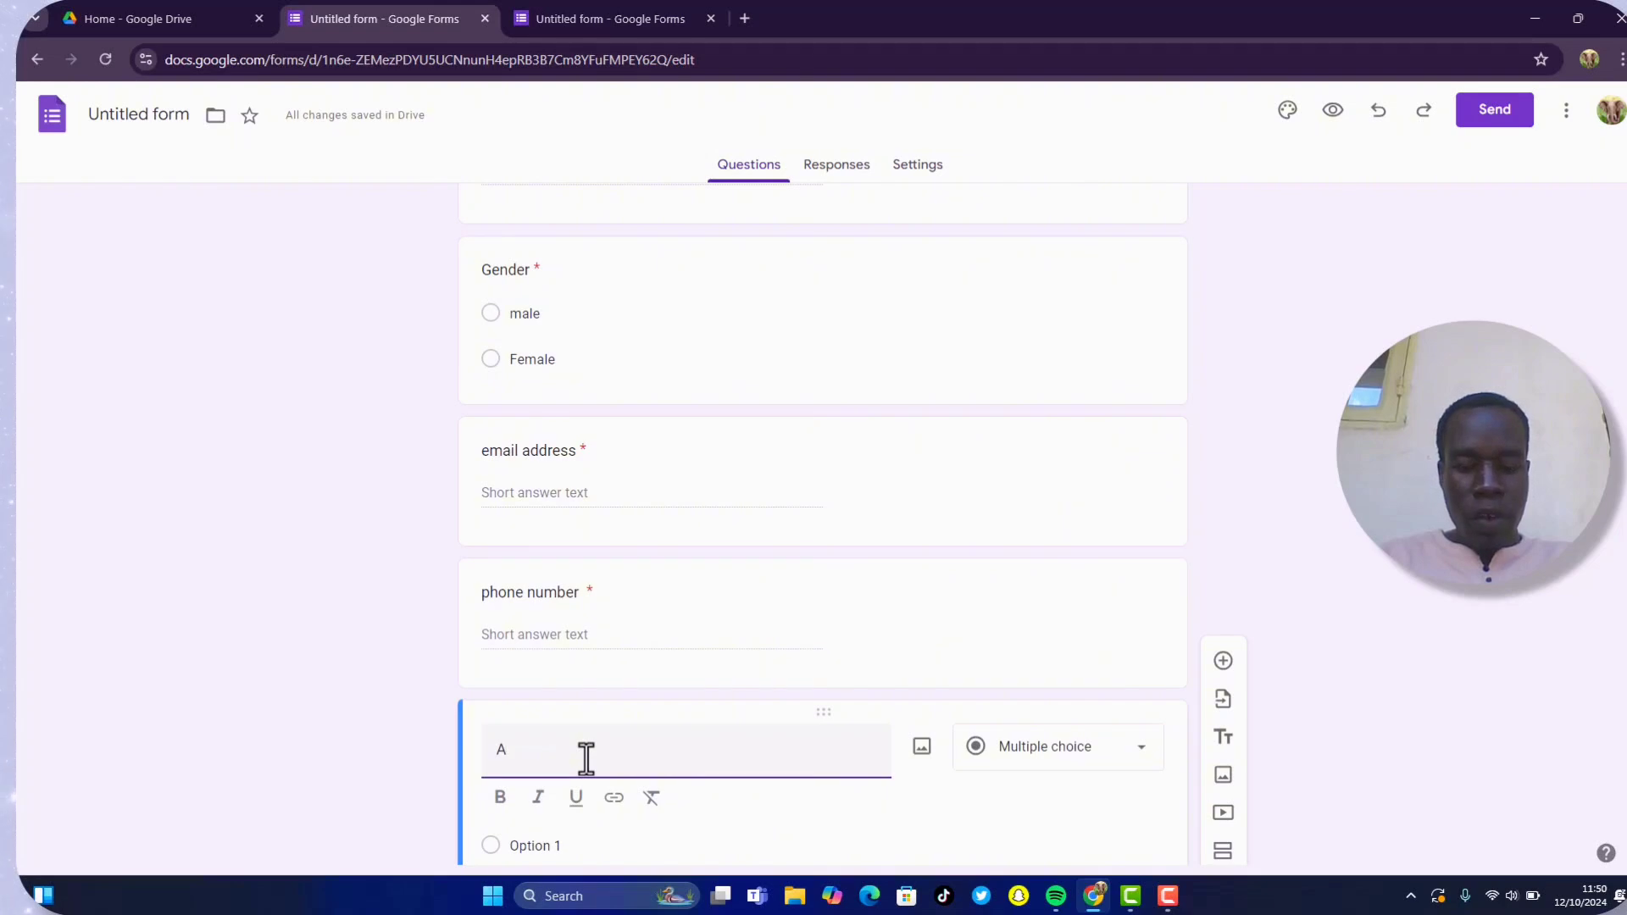
type("ny")
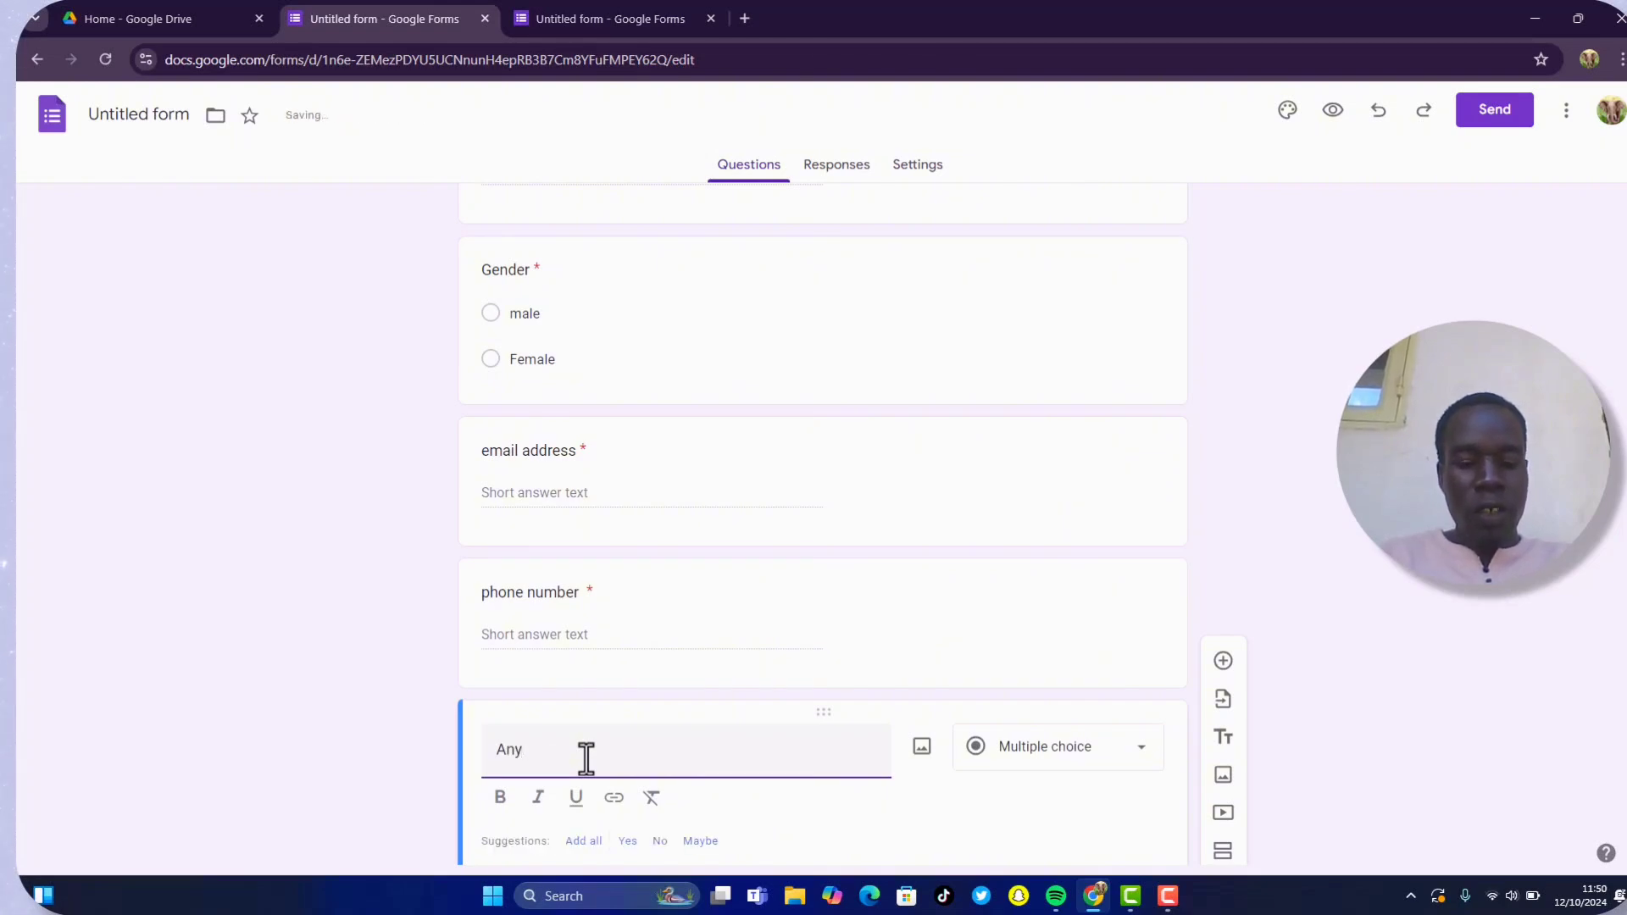
type(" req")
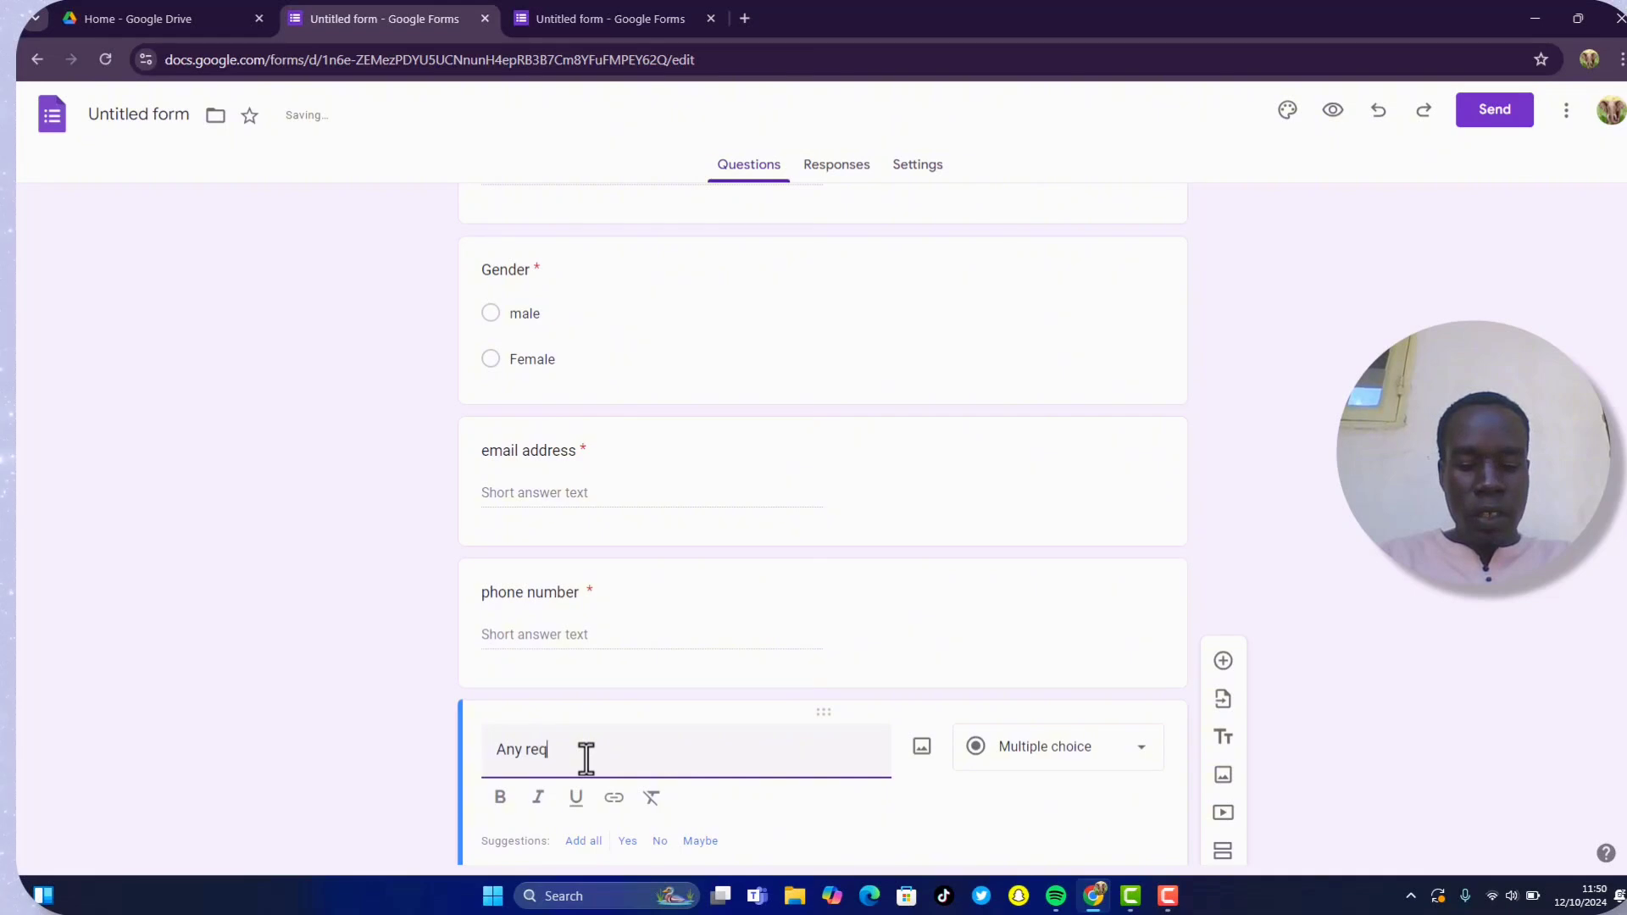
key("BackSpace")
type("uest")
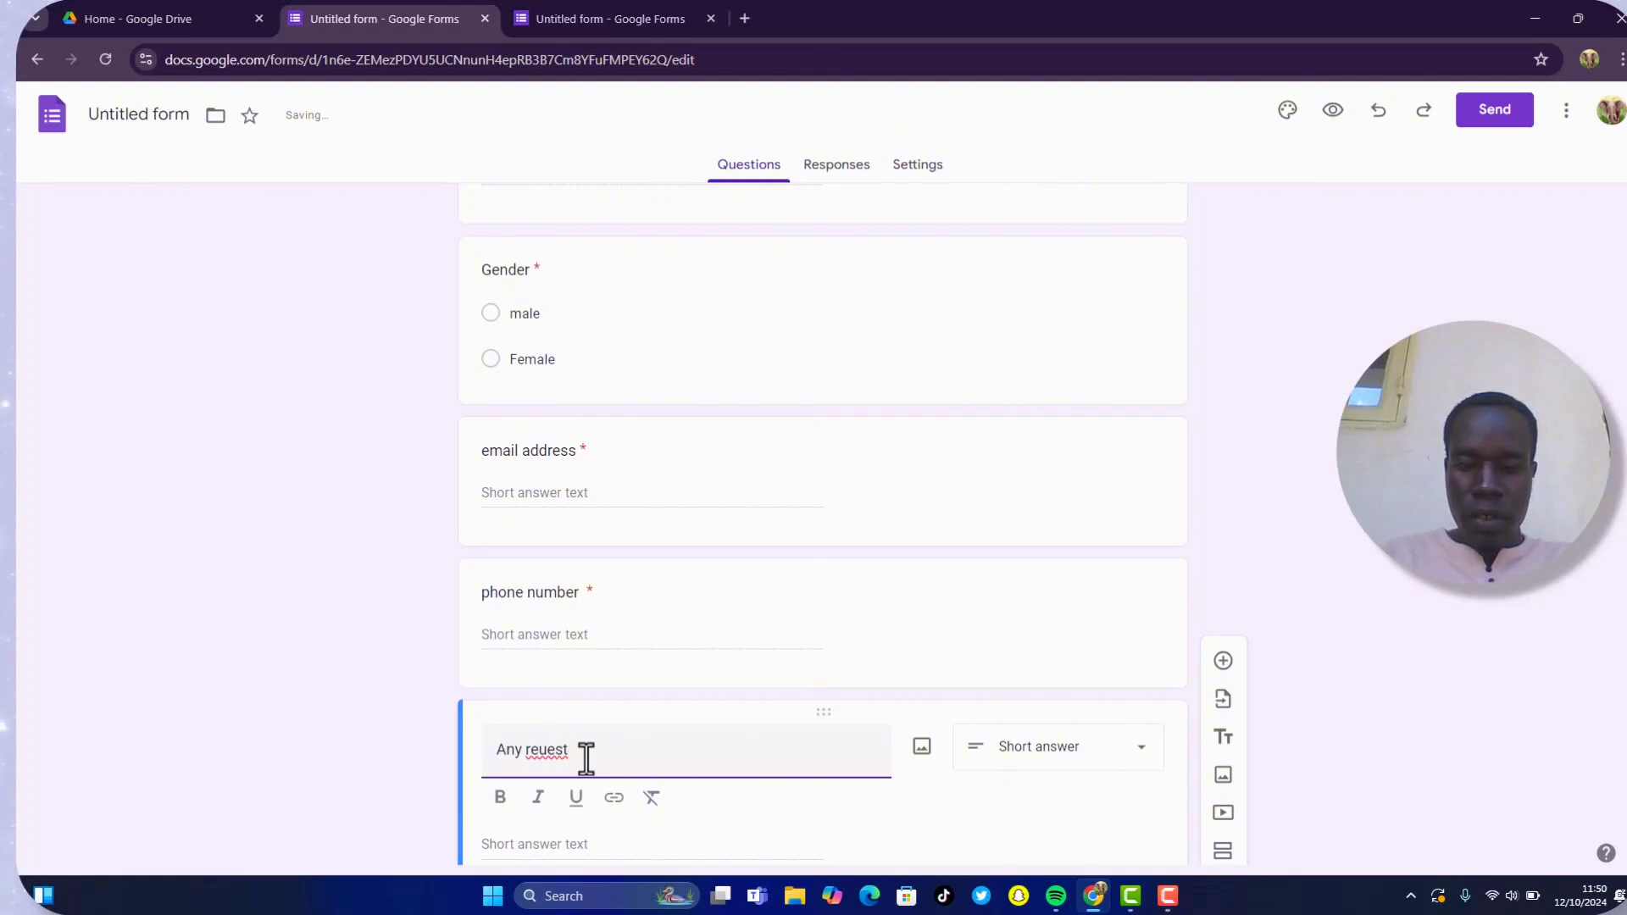
key("BackSpace")
key("BackSpace")
key("BackSpace")
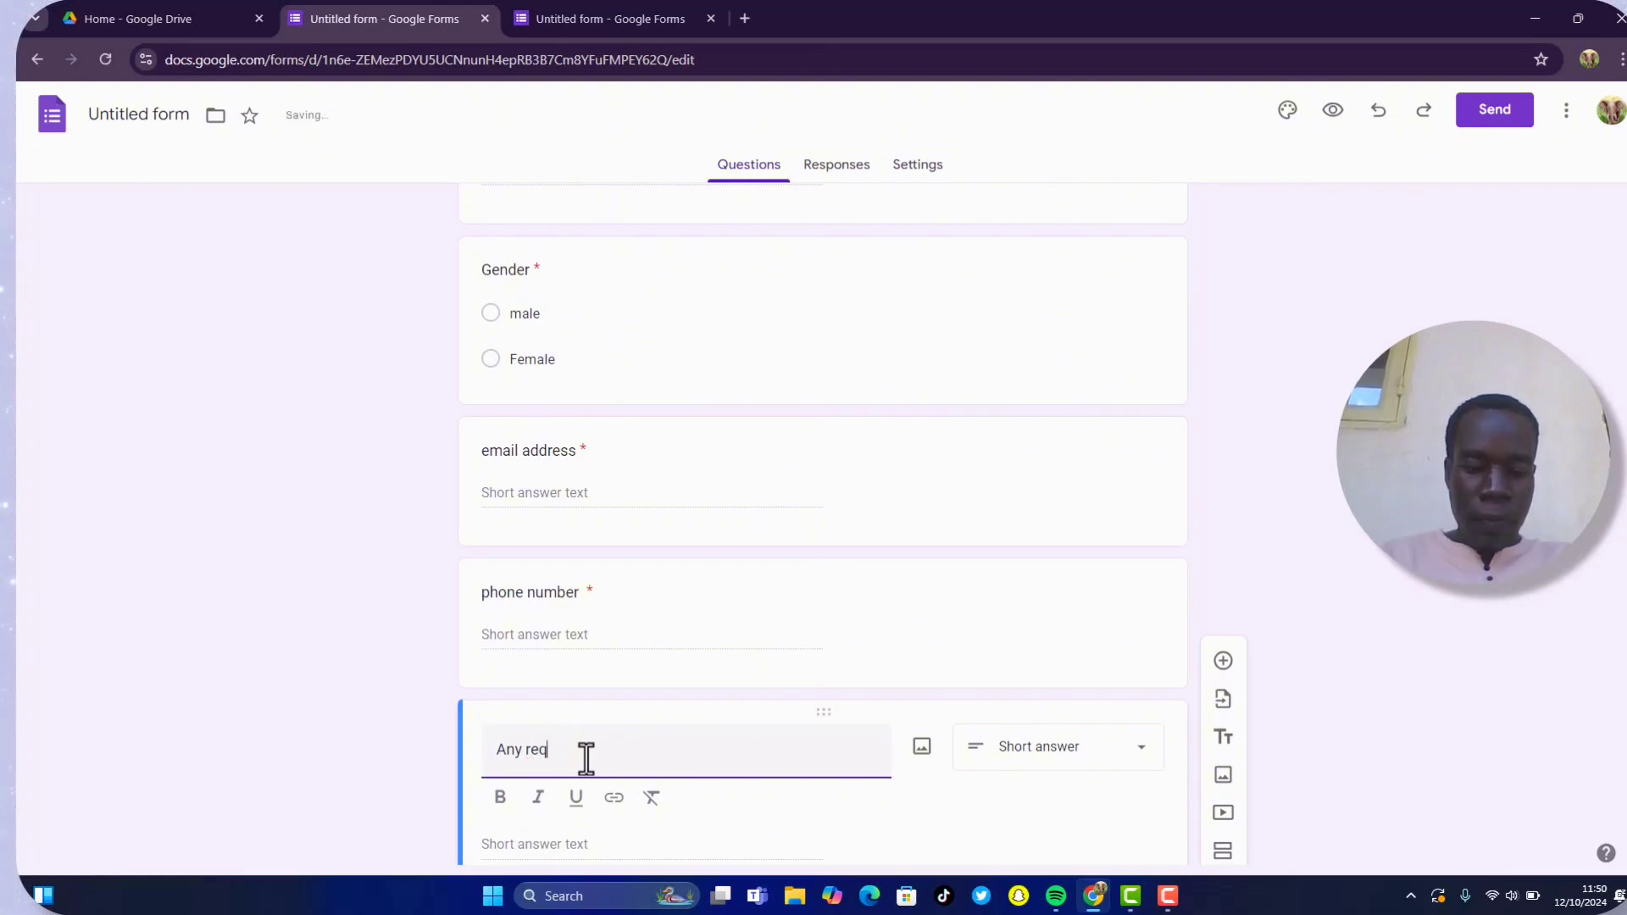
type("quest?")
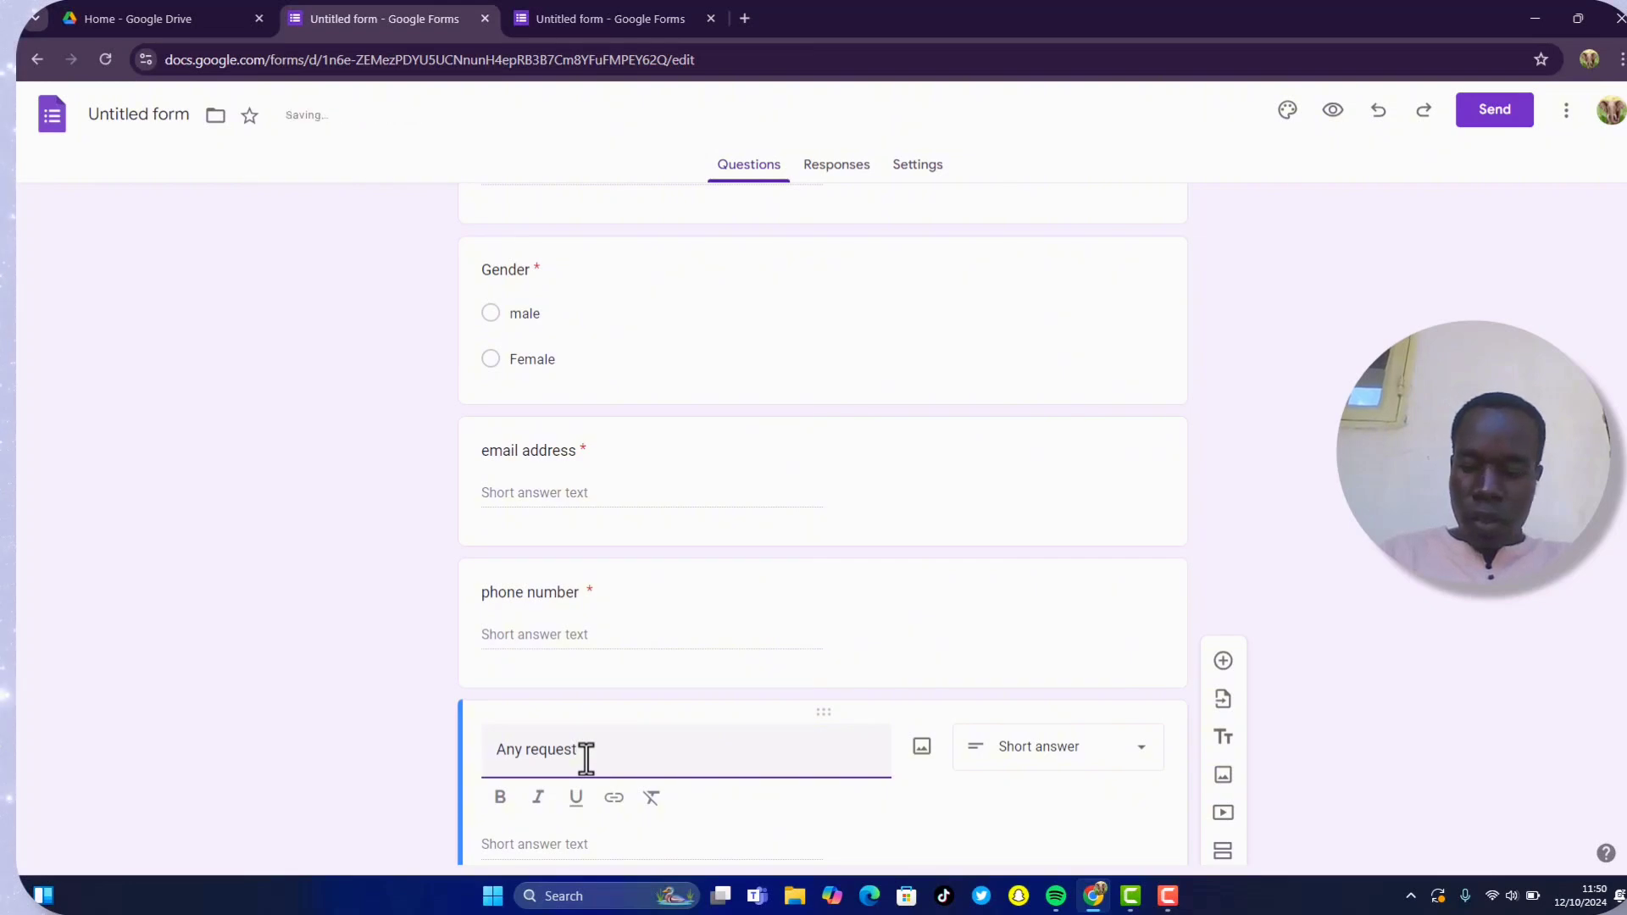
type("e")
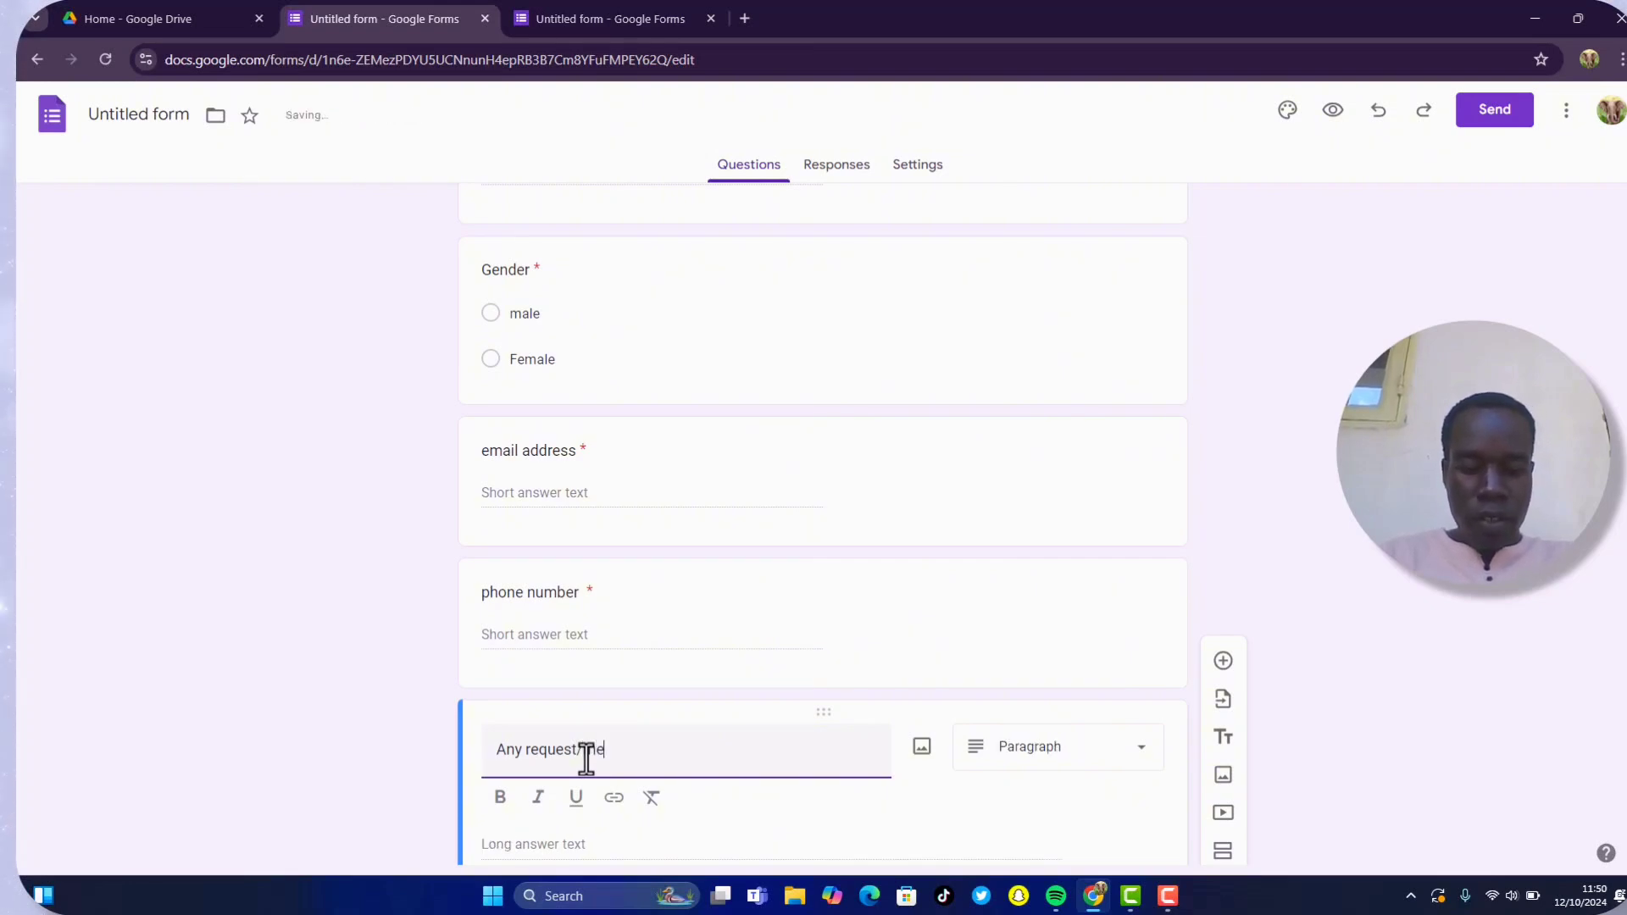
type("essage")
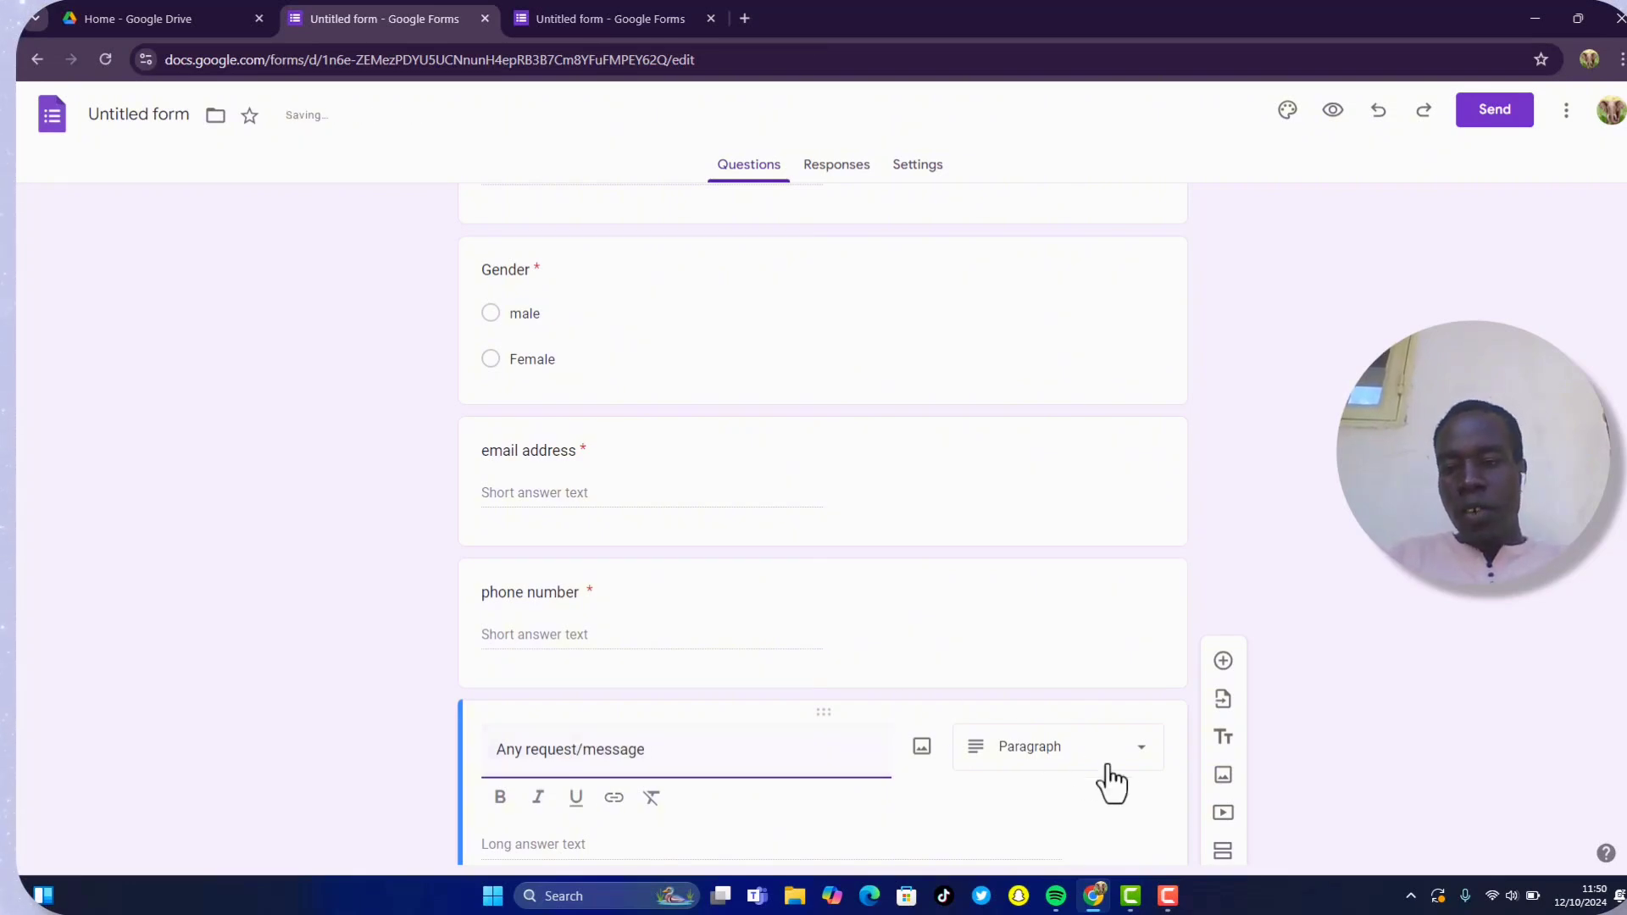
scroll(822, 525, "down", 2)
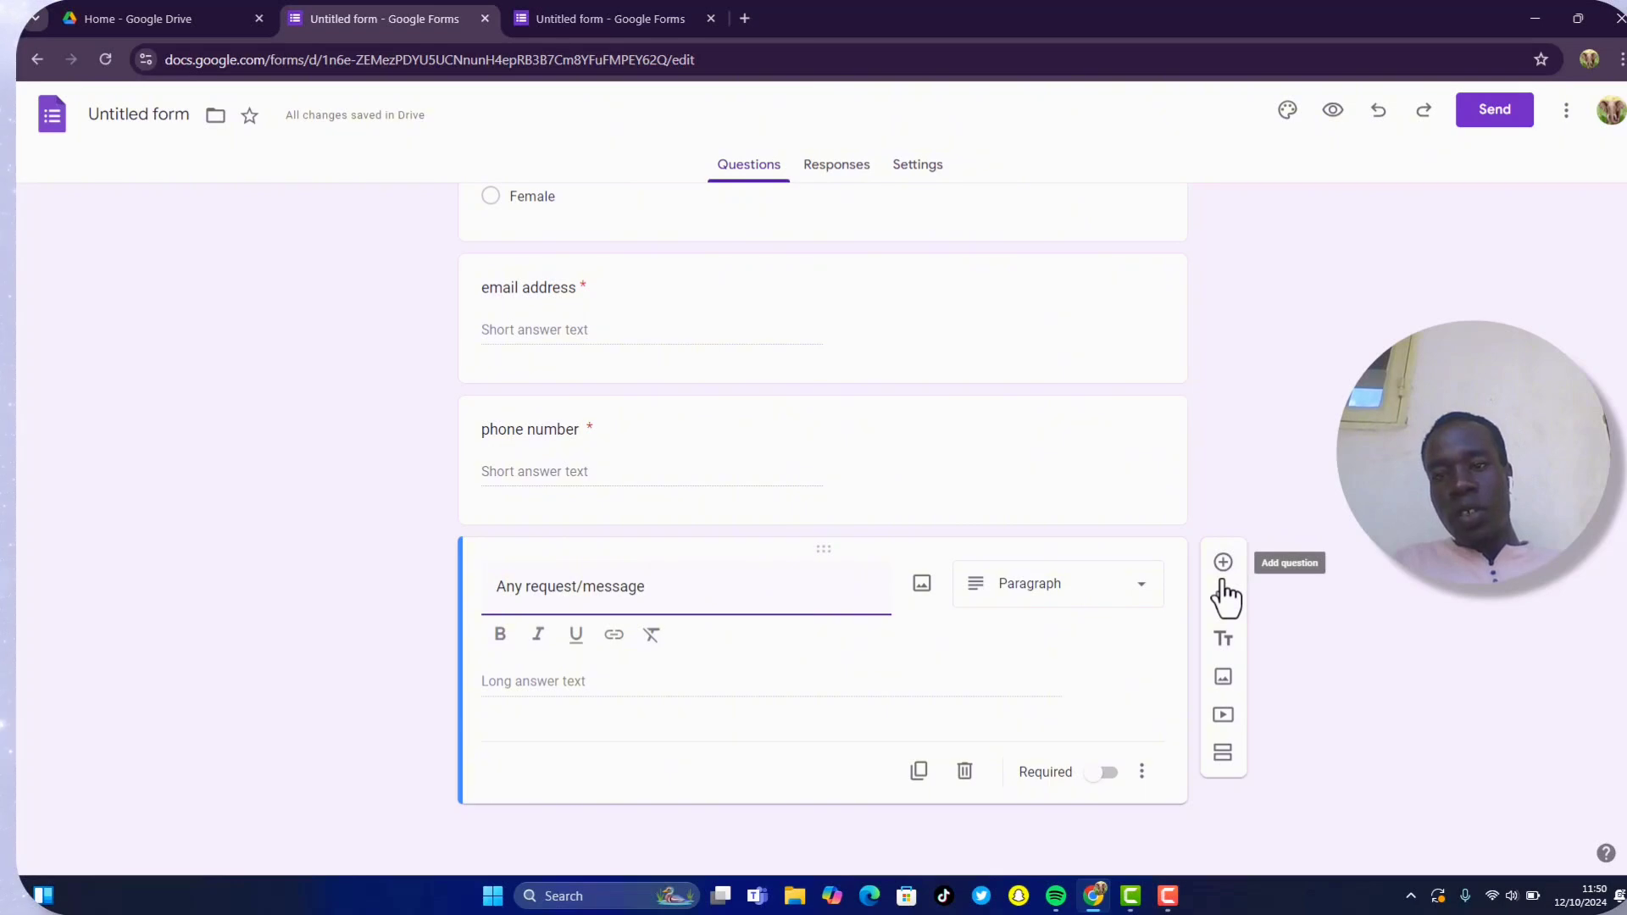
Try green and light blue theme colors for the form, and set the theme color to teal.
left_click(1285, 348)
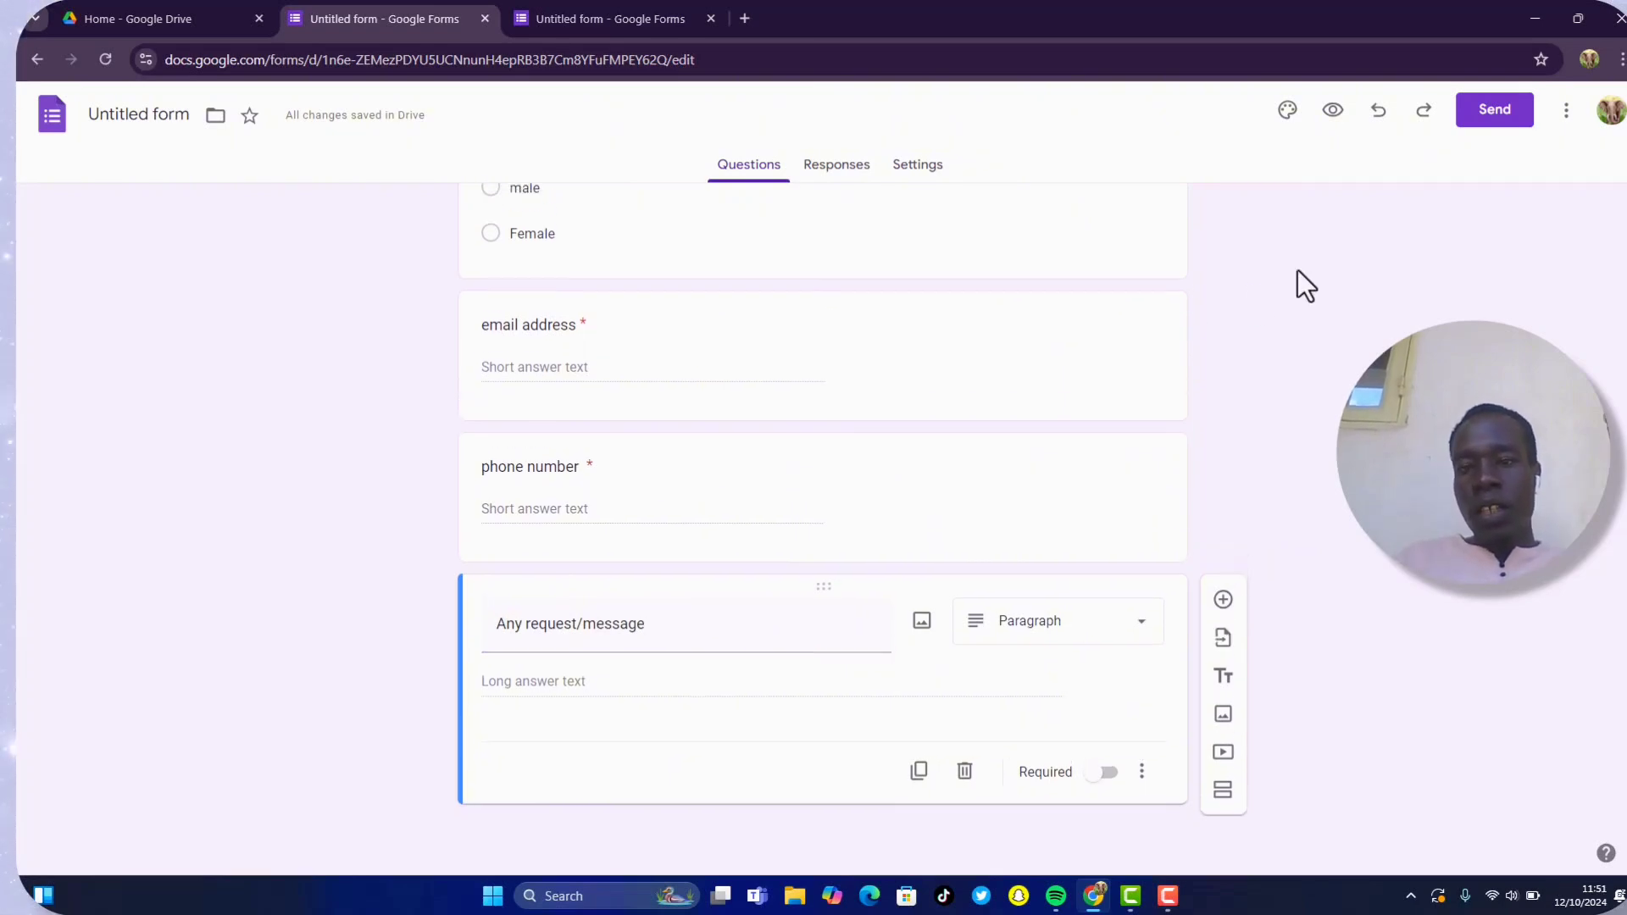
left_click(1292, 116)
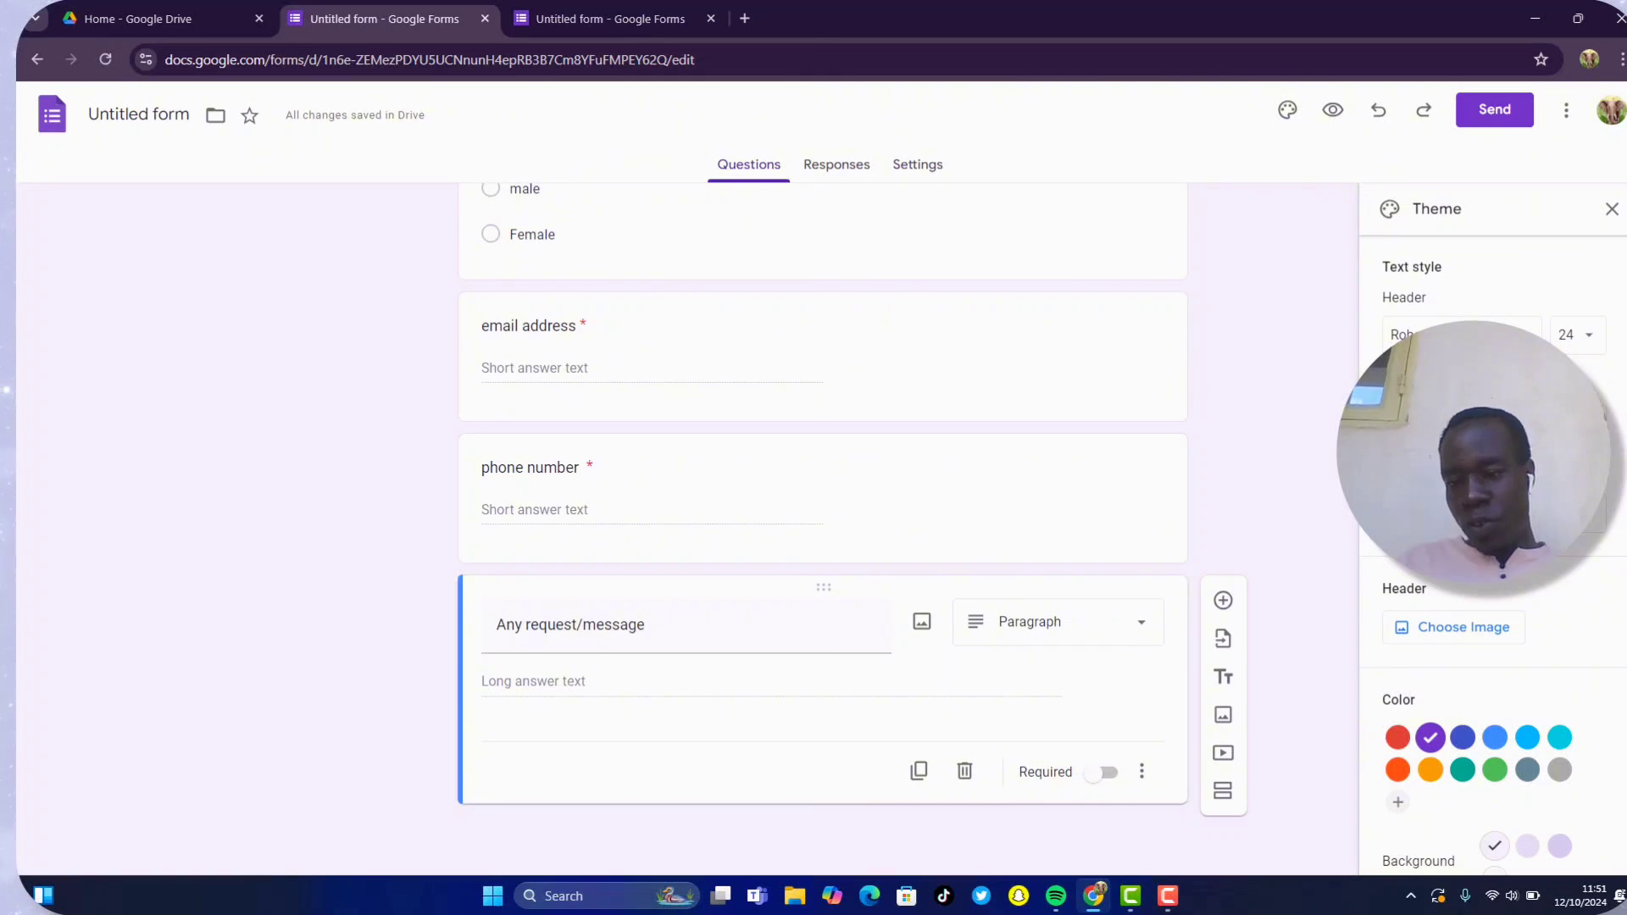
left_click(1496, 767)
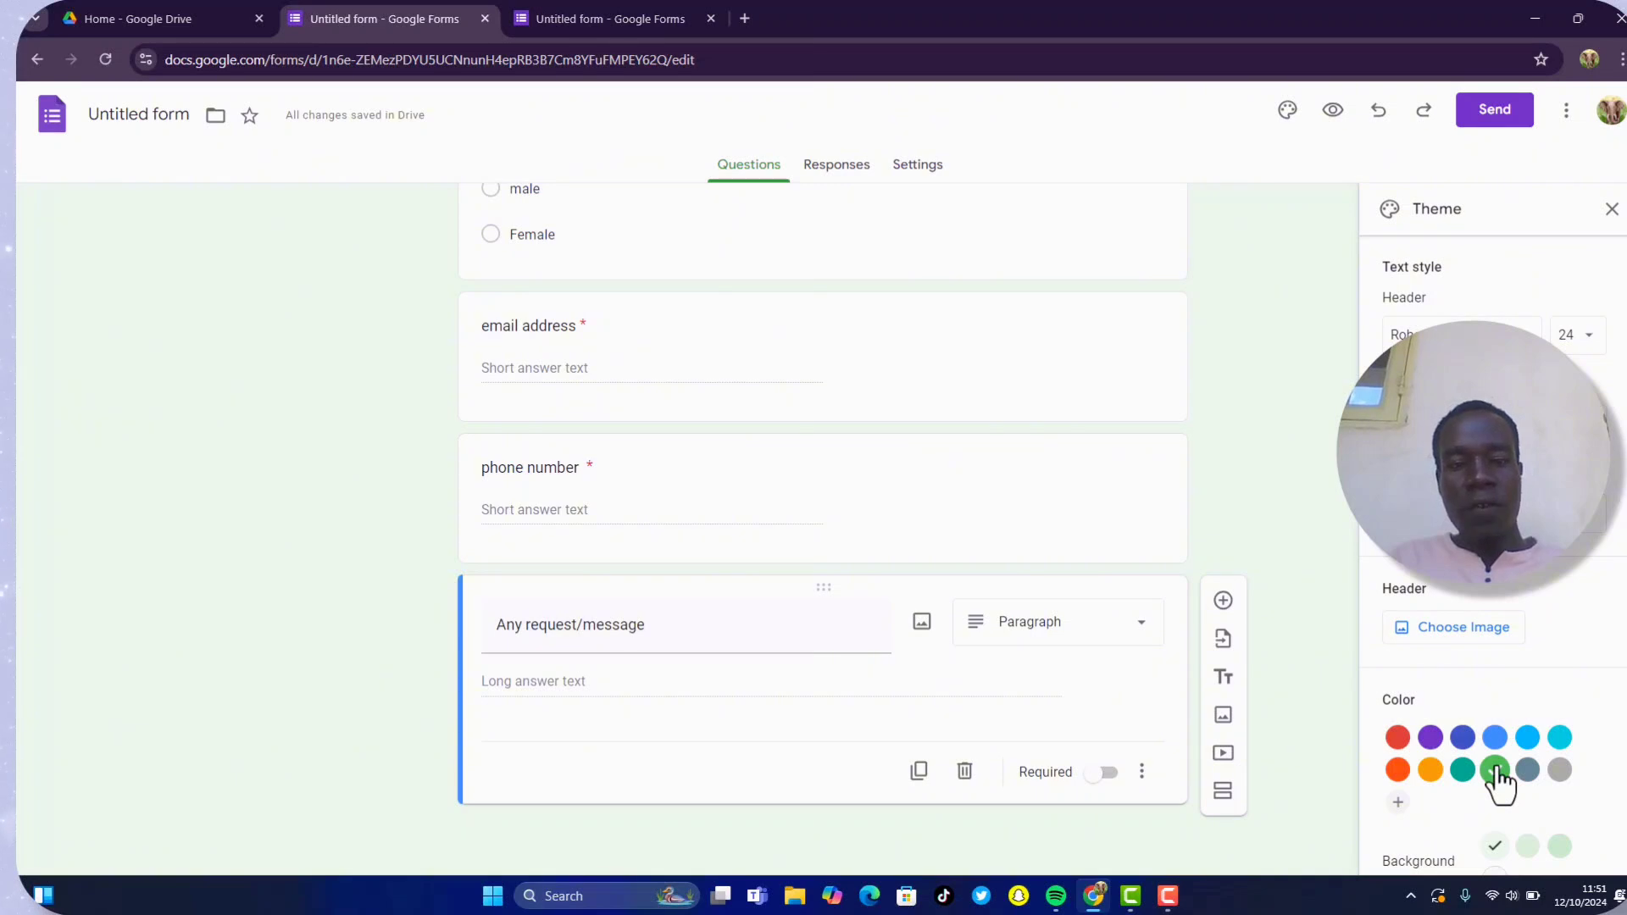
left_click(1565, 742)
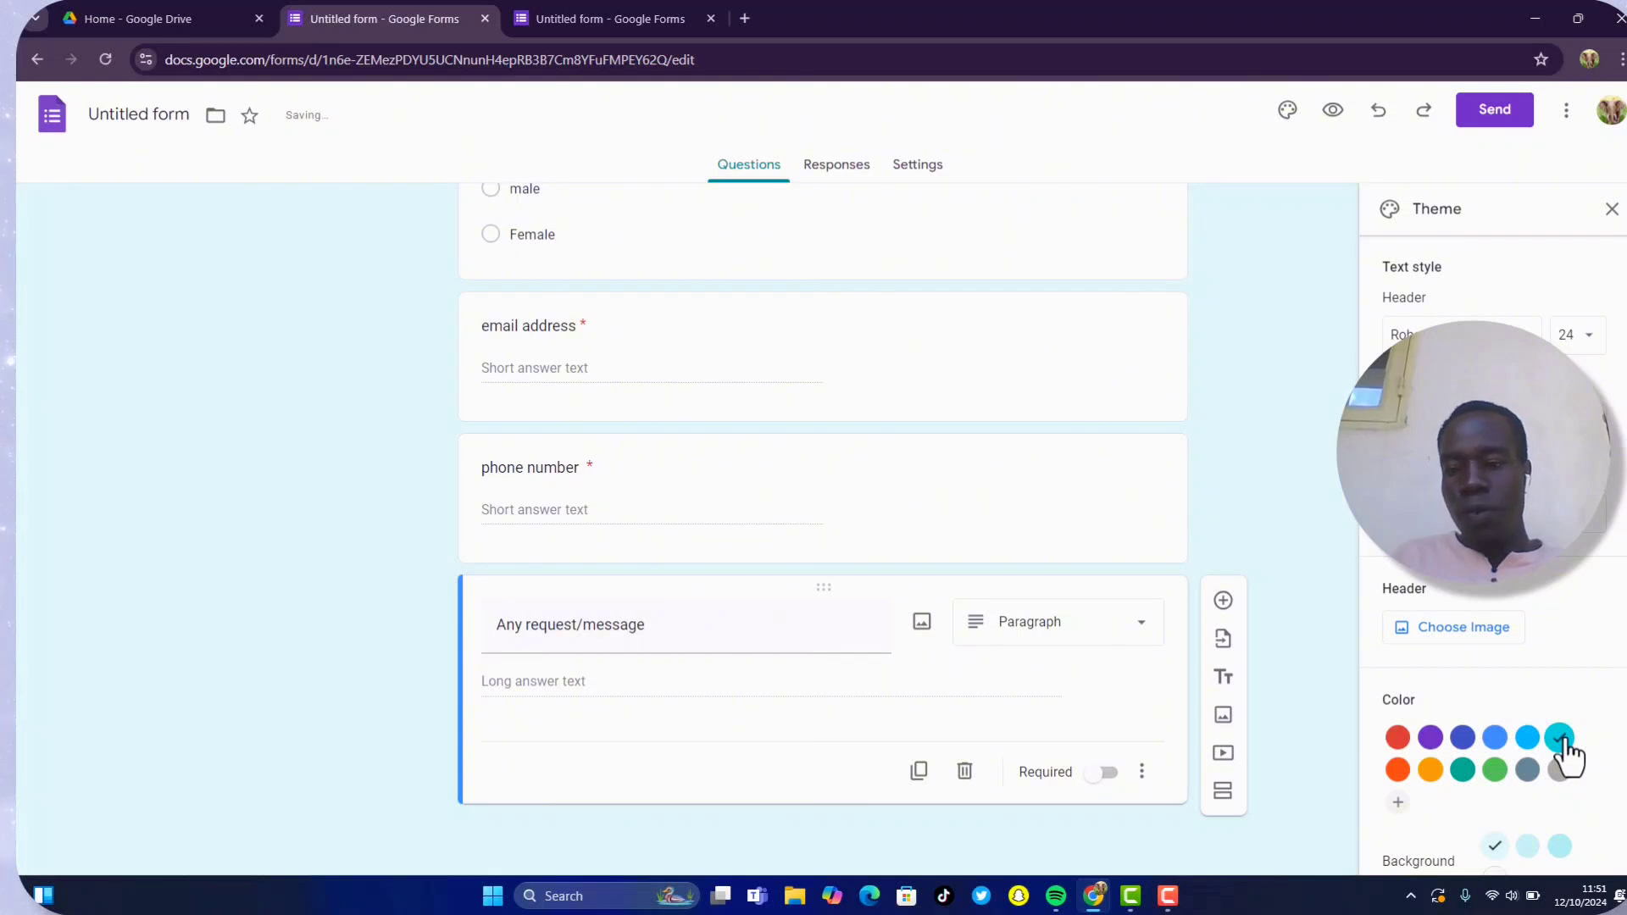
left_click(1464, 771)
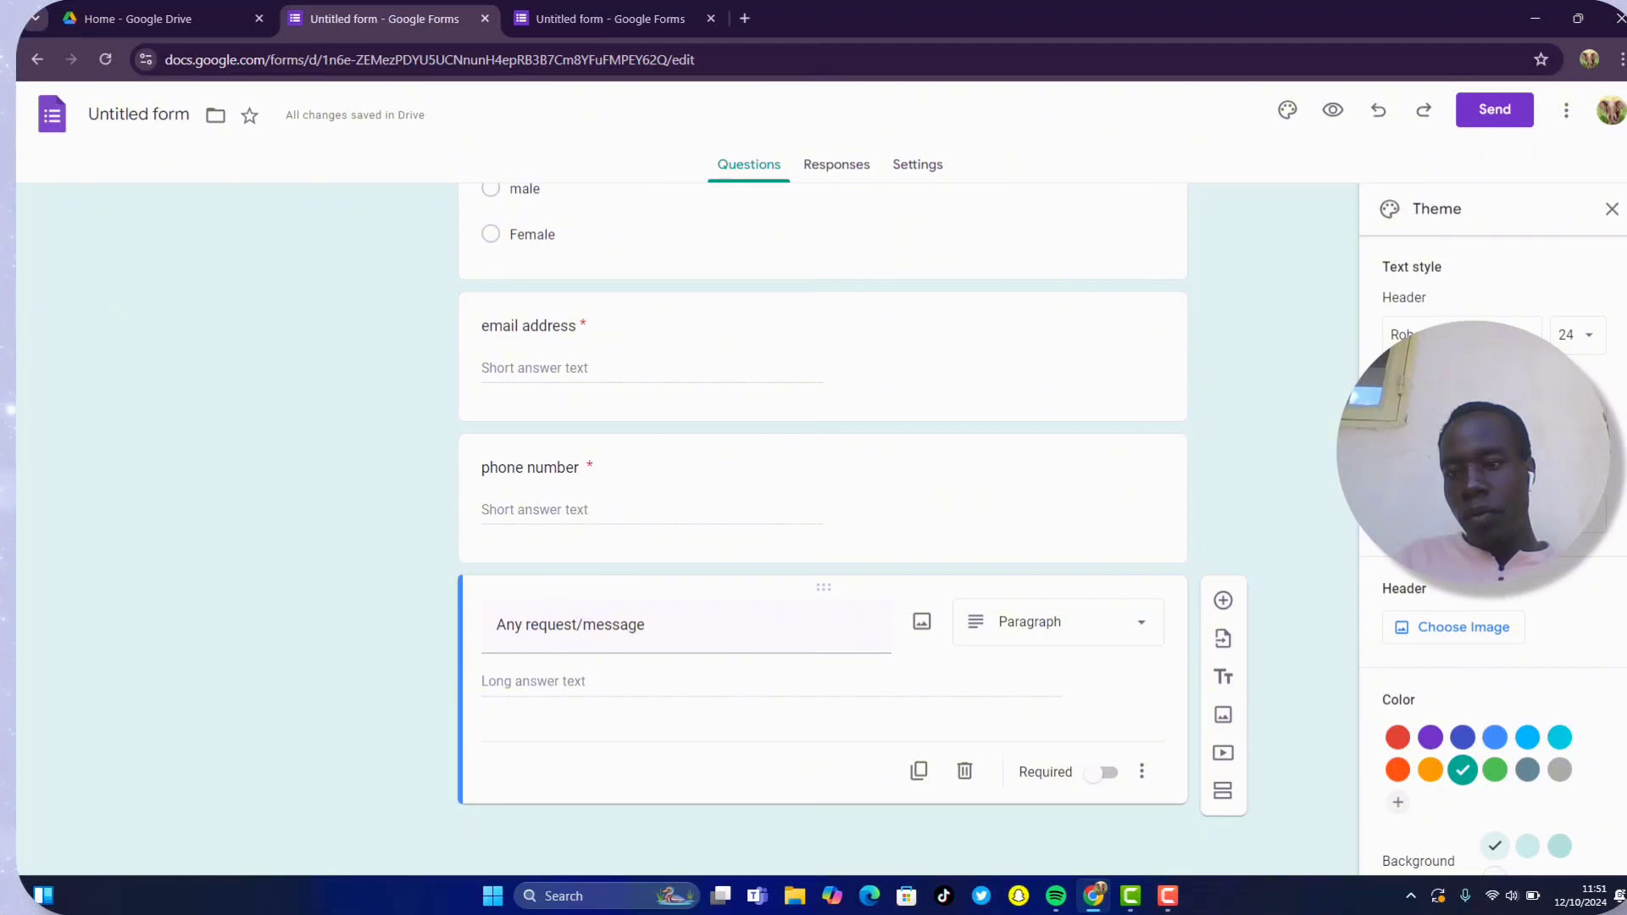
Insert the yellow header image with colorful streamers and confetti from the Wedding themes and close the theme settings.
scroll(1492, 593, "down", 1)
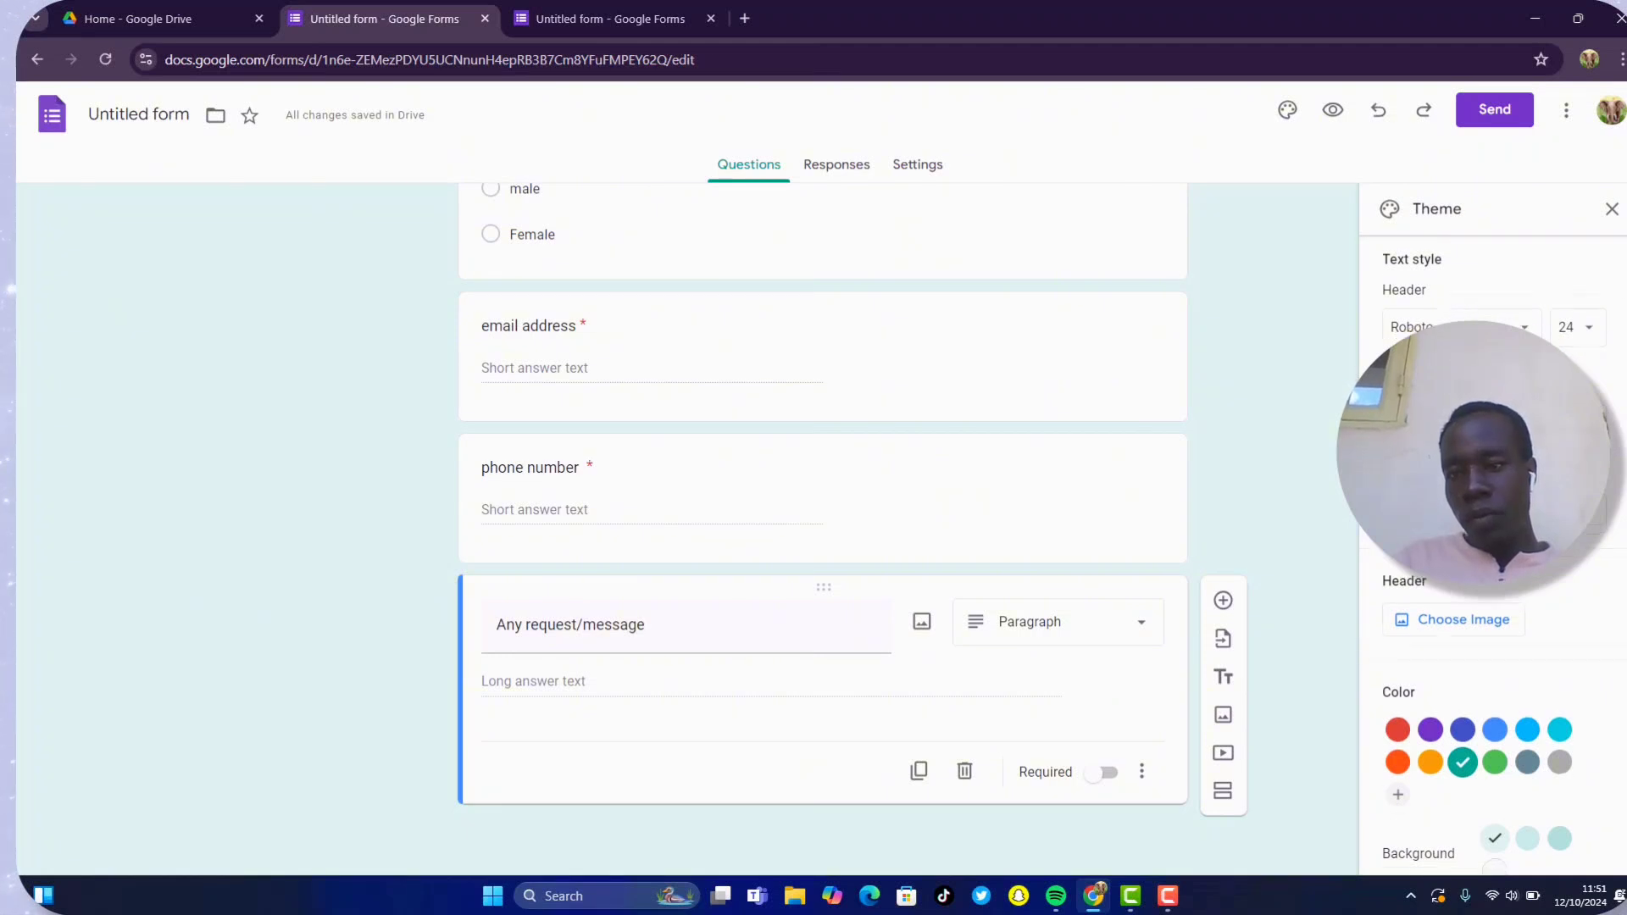
left_click(1447, 598)
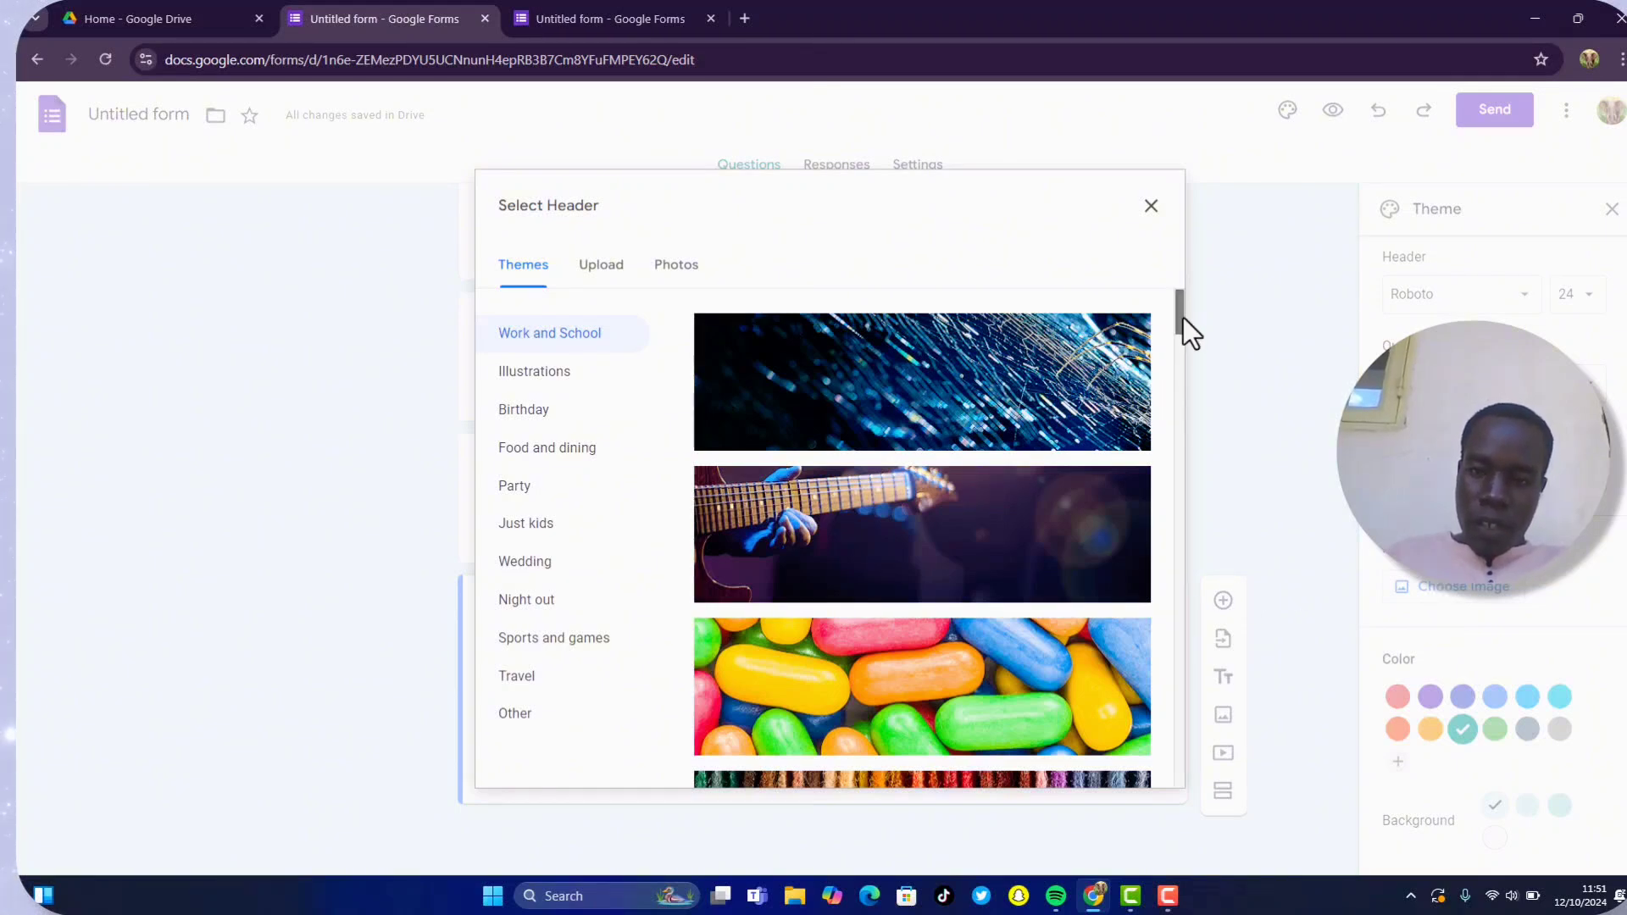
mouse_move(1183, 318)
left_mouse_down()
mouse_move(1167, 666)
mouse_move(1154, 593)
mouse_move(1161, 884)
left_mouse_up()
left_click_drag(1156, 761, 1169, 297)
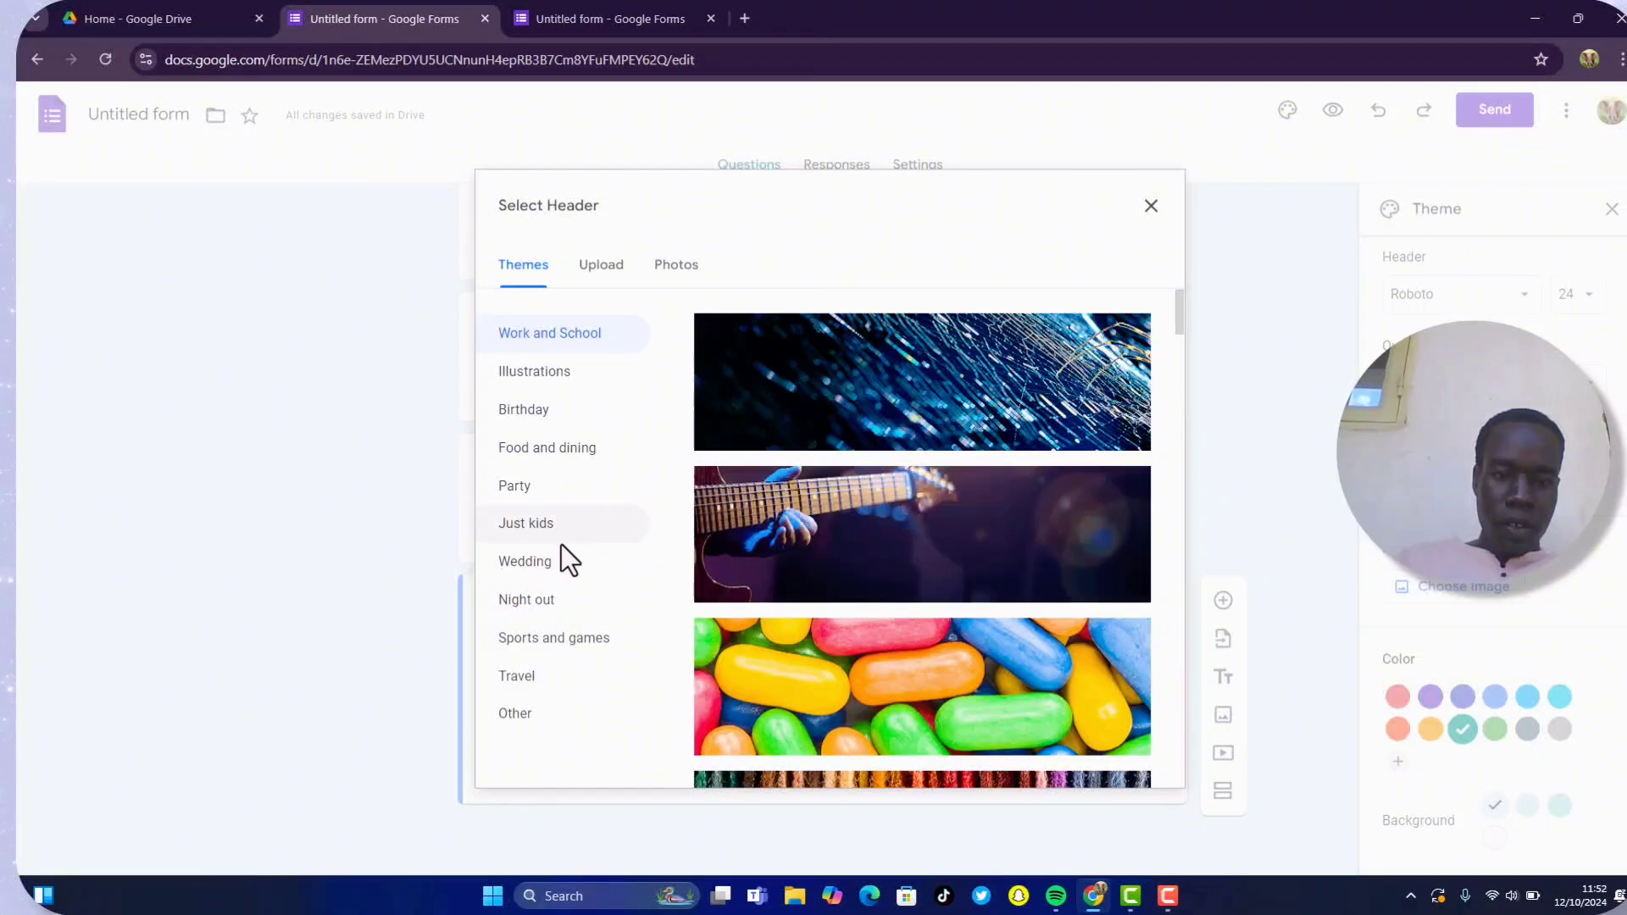
left_click(550, 564)
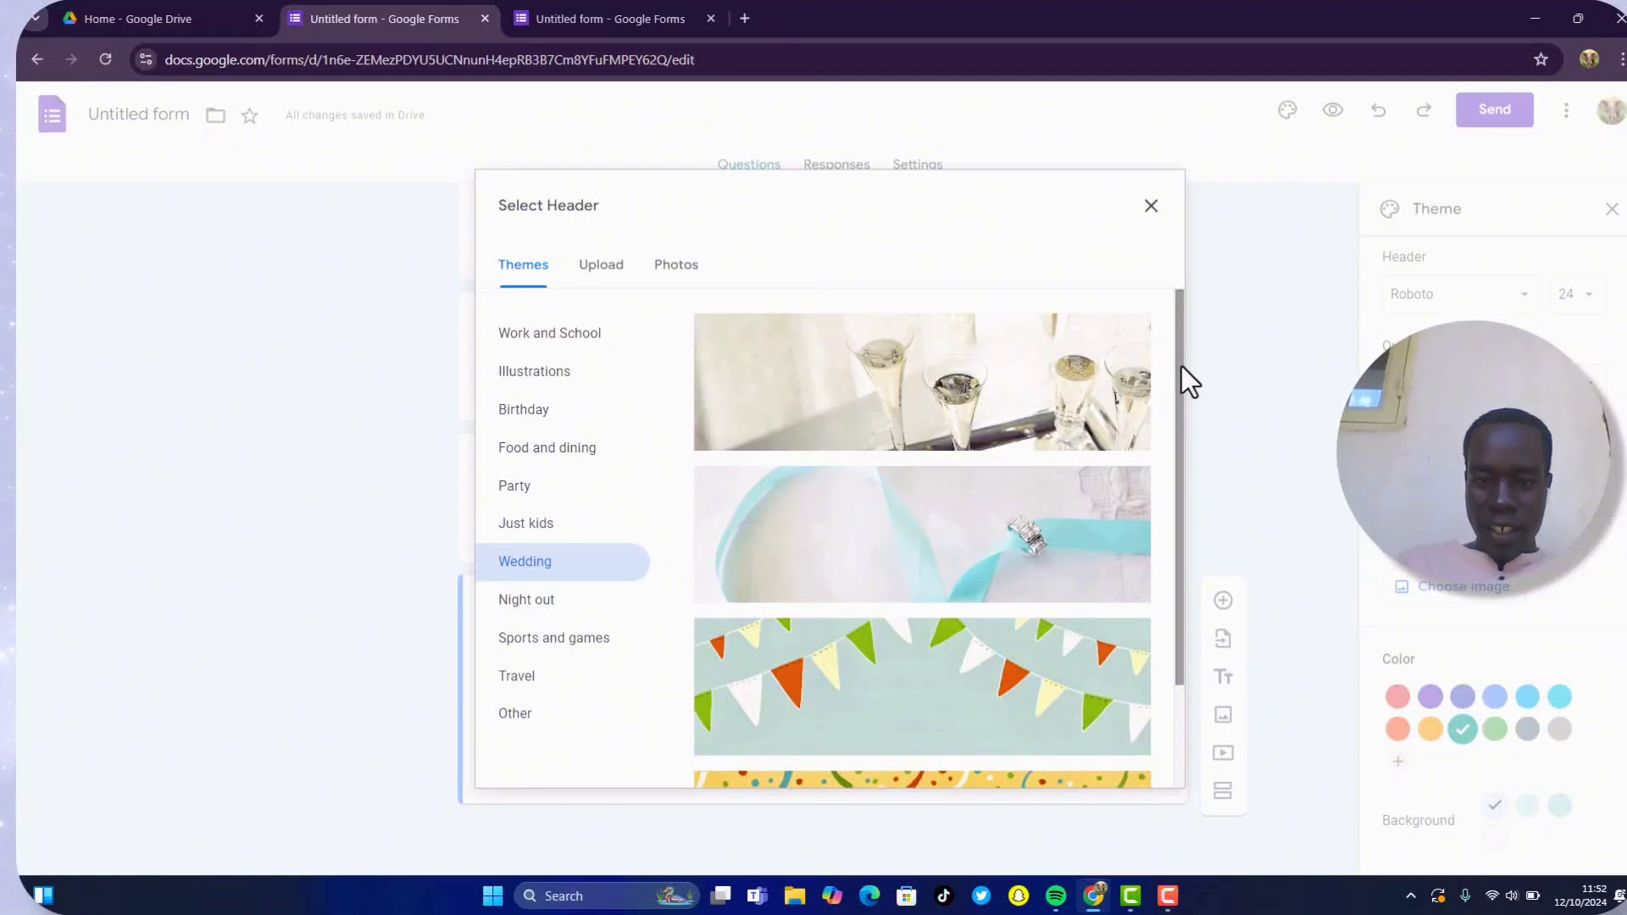
left_click_drag(1181, 366, 1157, 719)
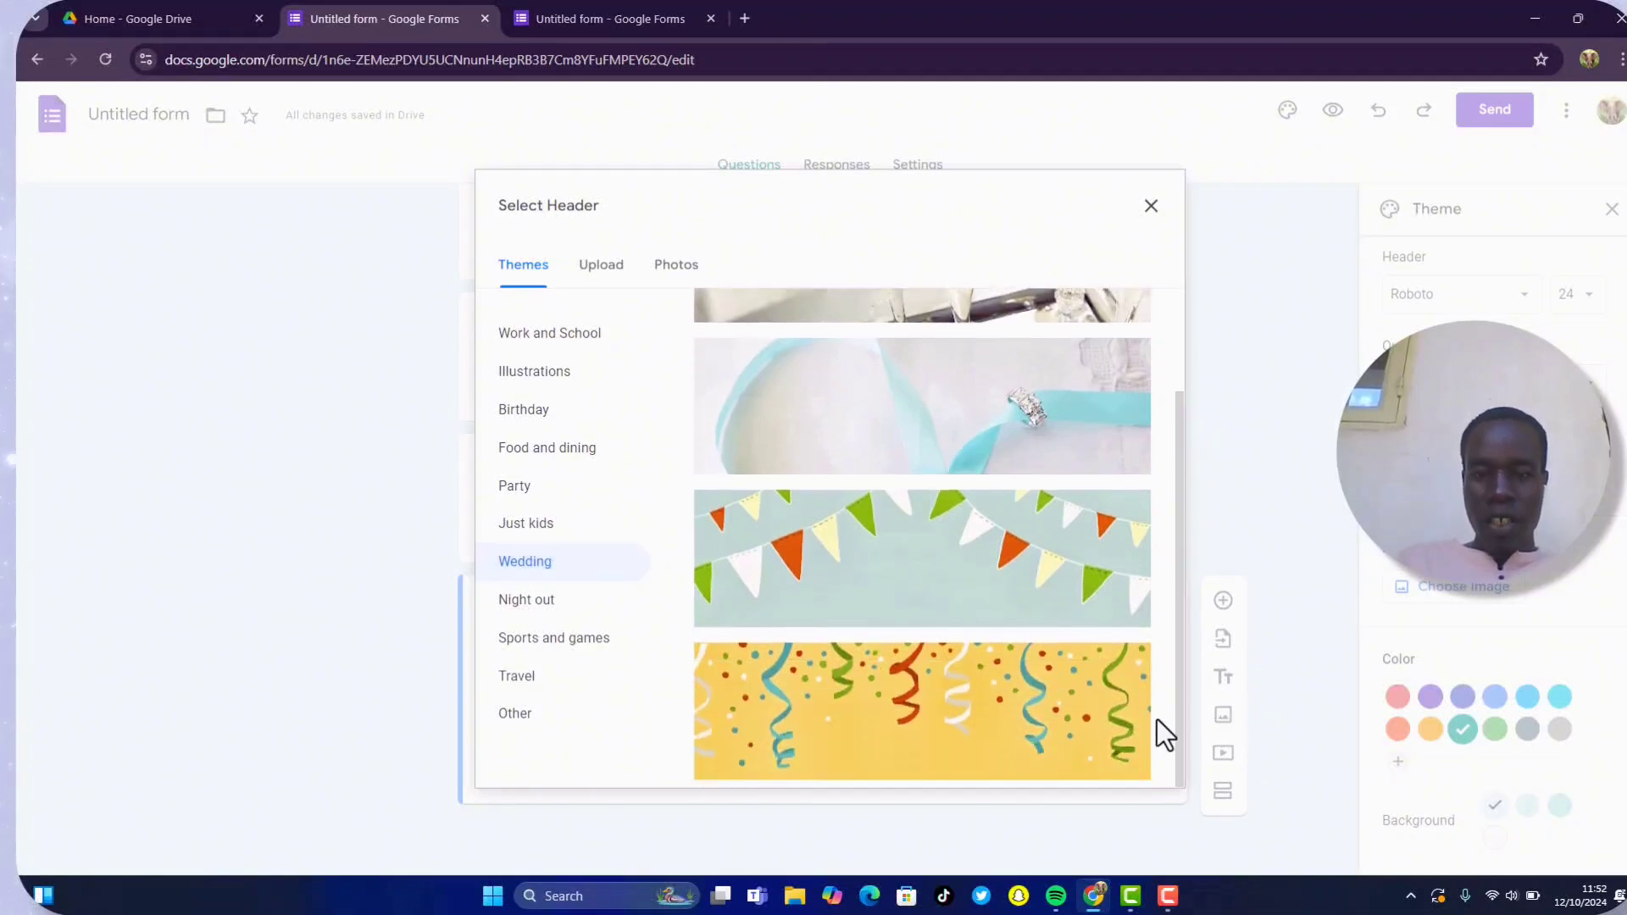
left_click(979, 741)
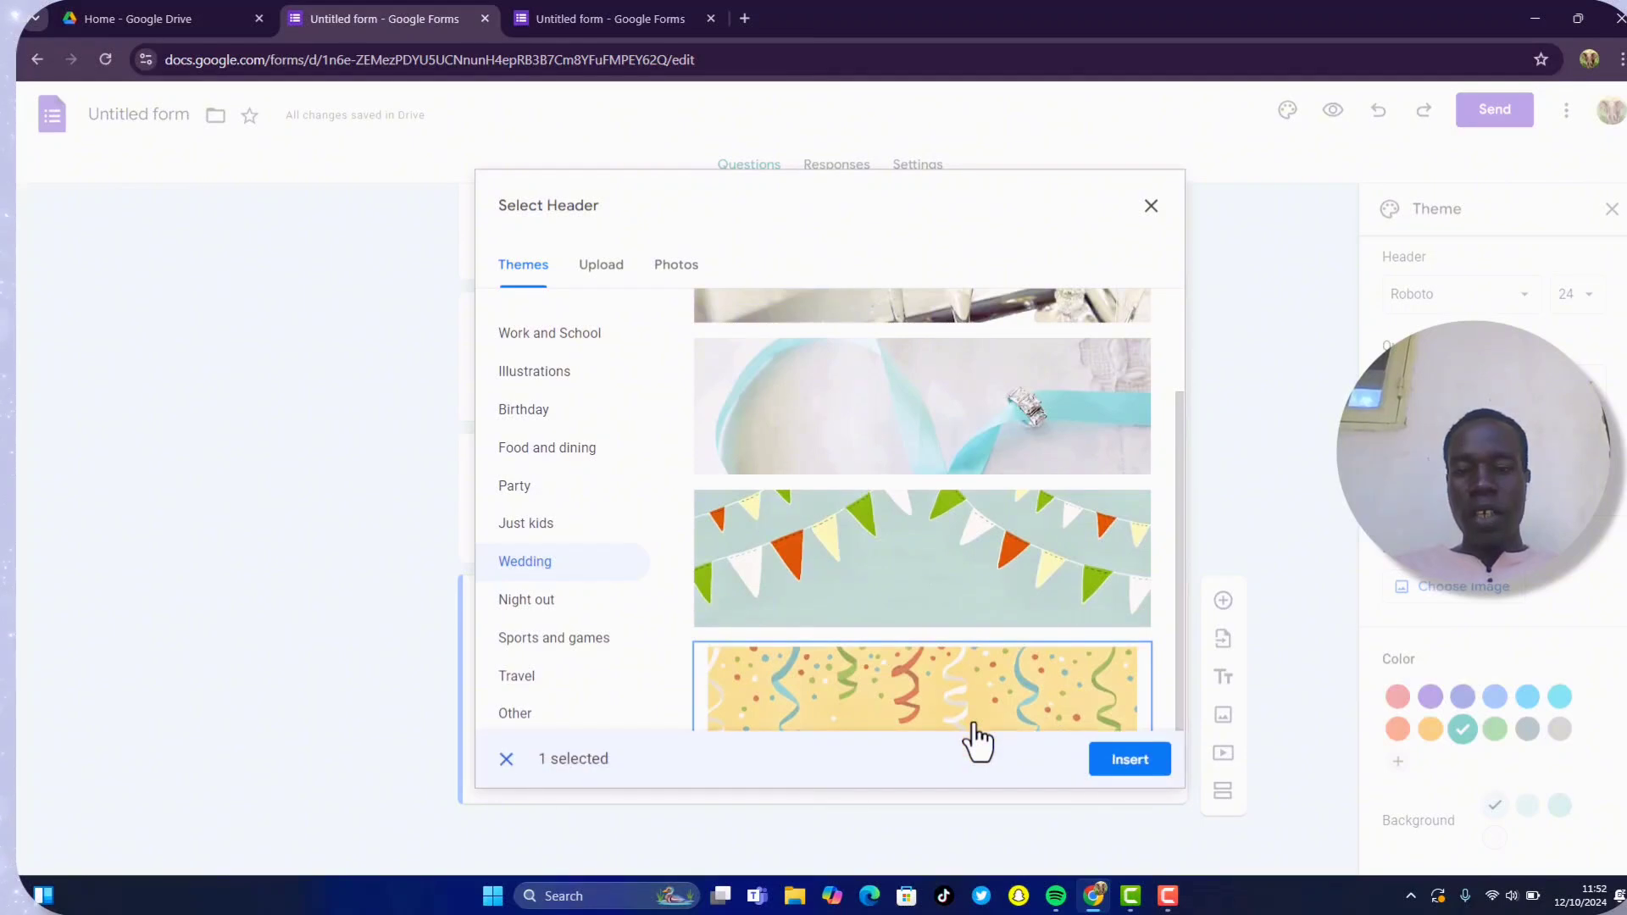
left_click(1111, 763)
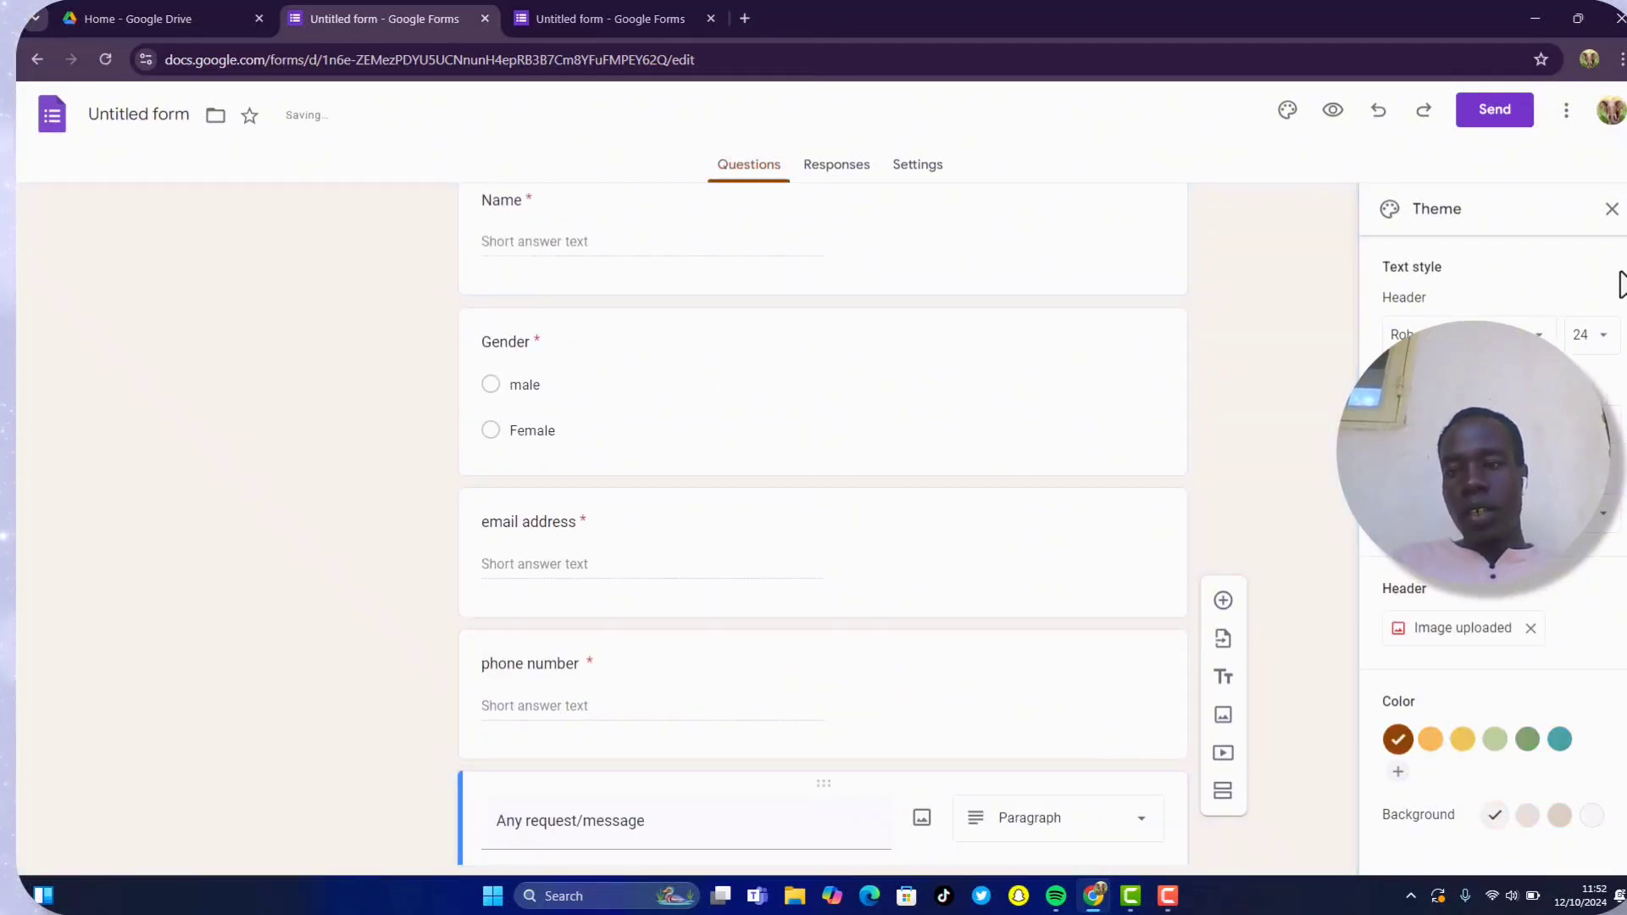
left_click(1612, 210)
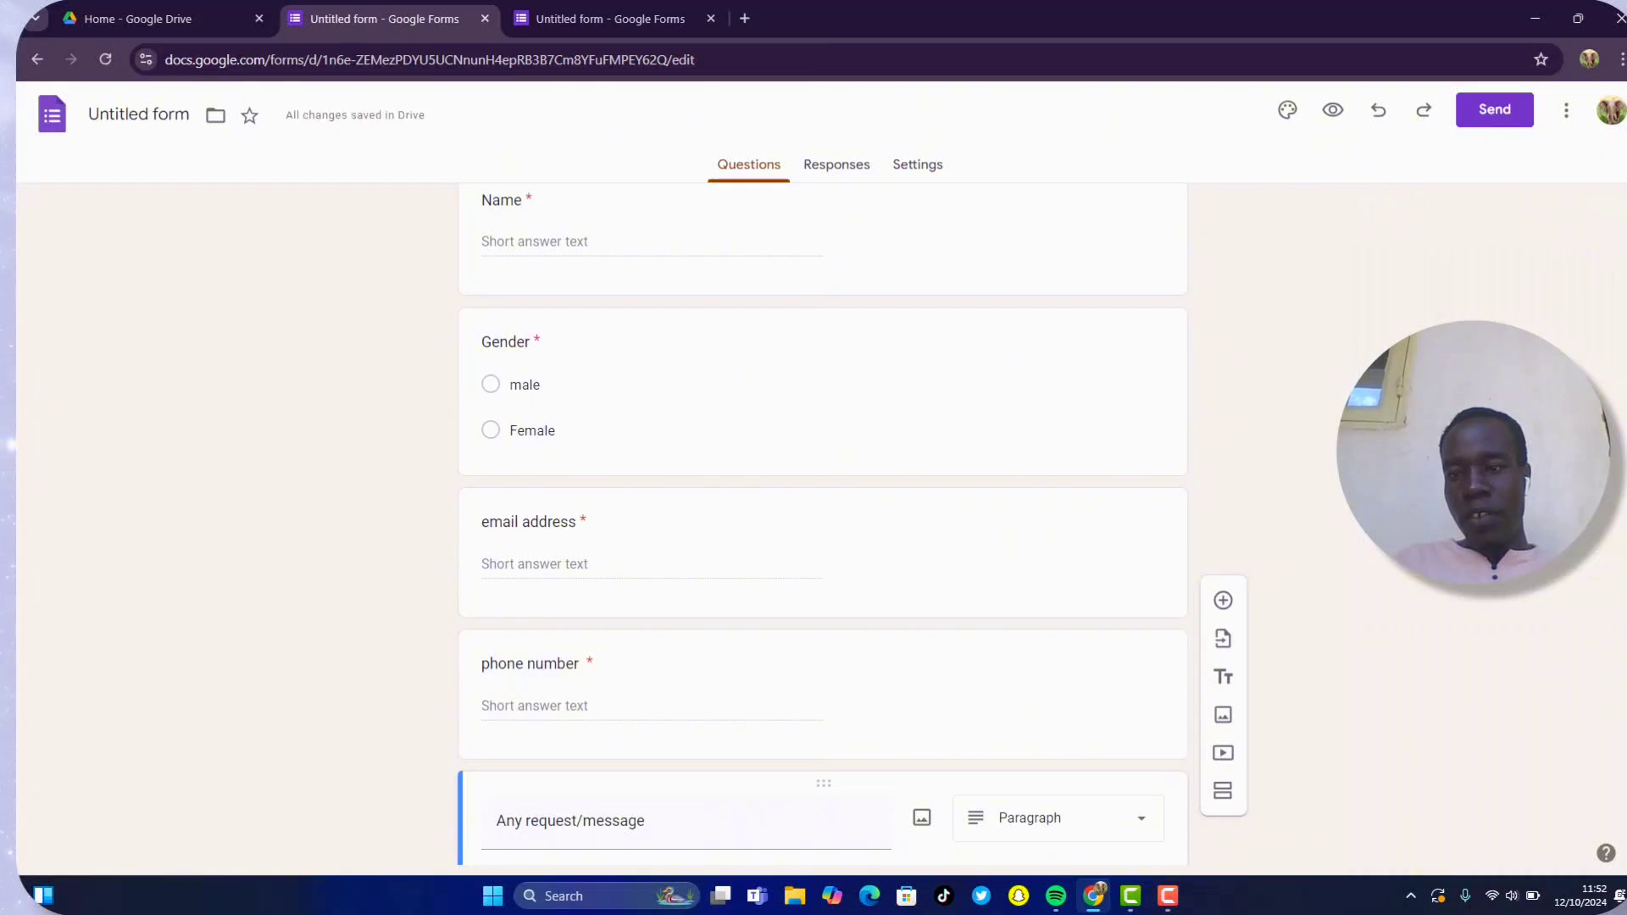
Preview the form as a guest and review its header, invitation details and every question down to the submission area.
scroll(1620, 174, "up", 6)
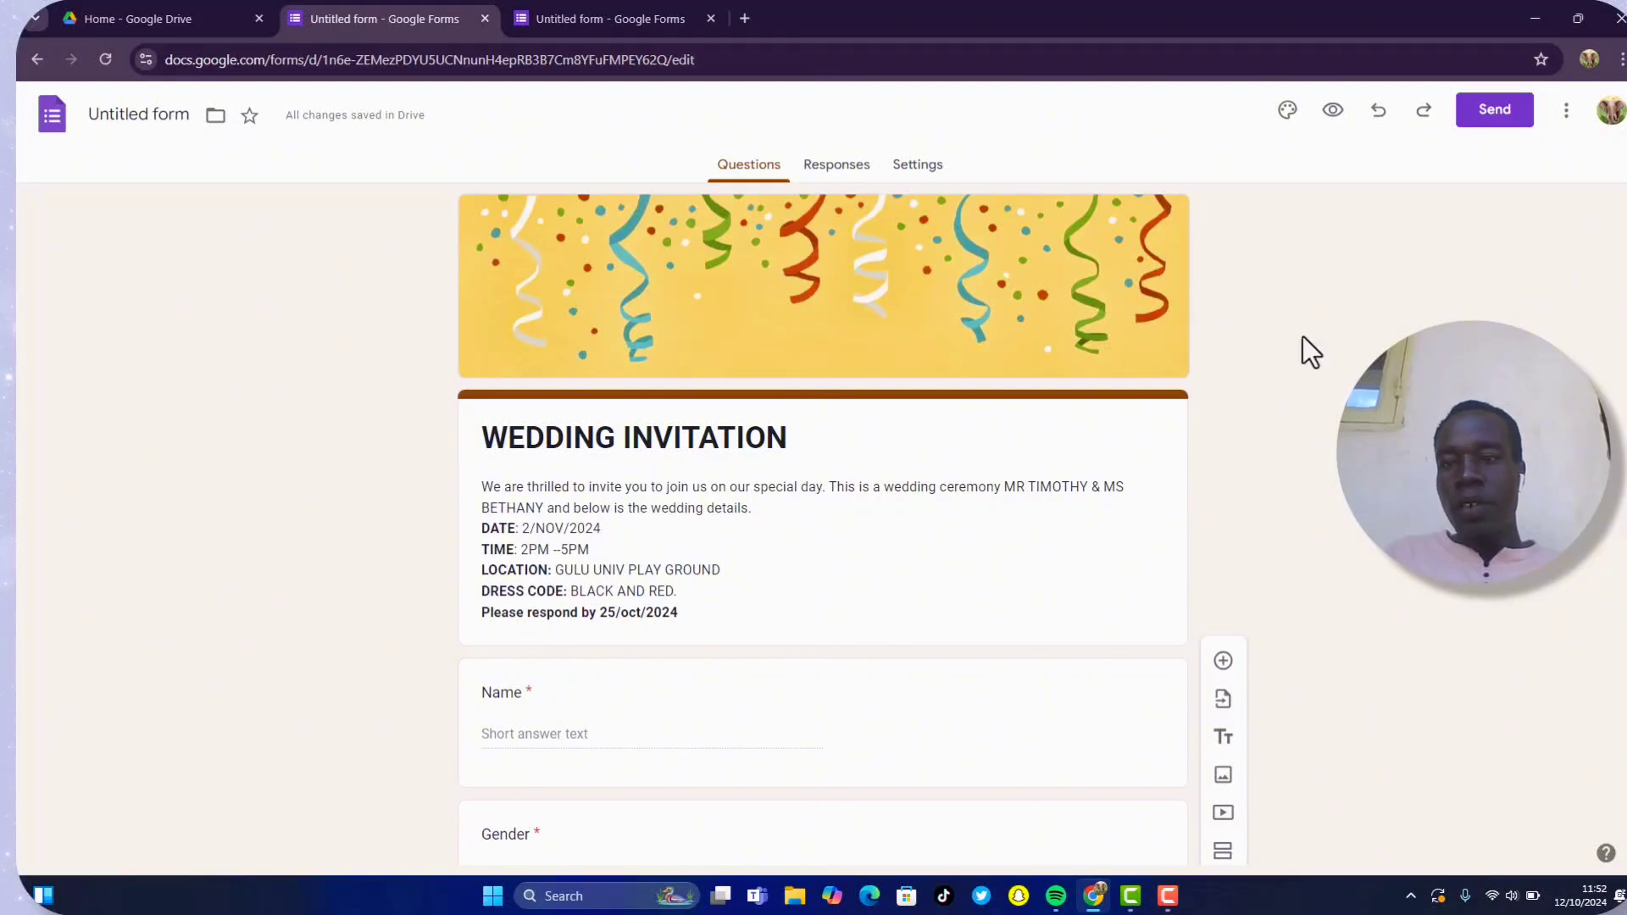
left_click(1335, 112)
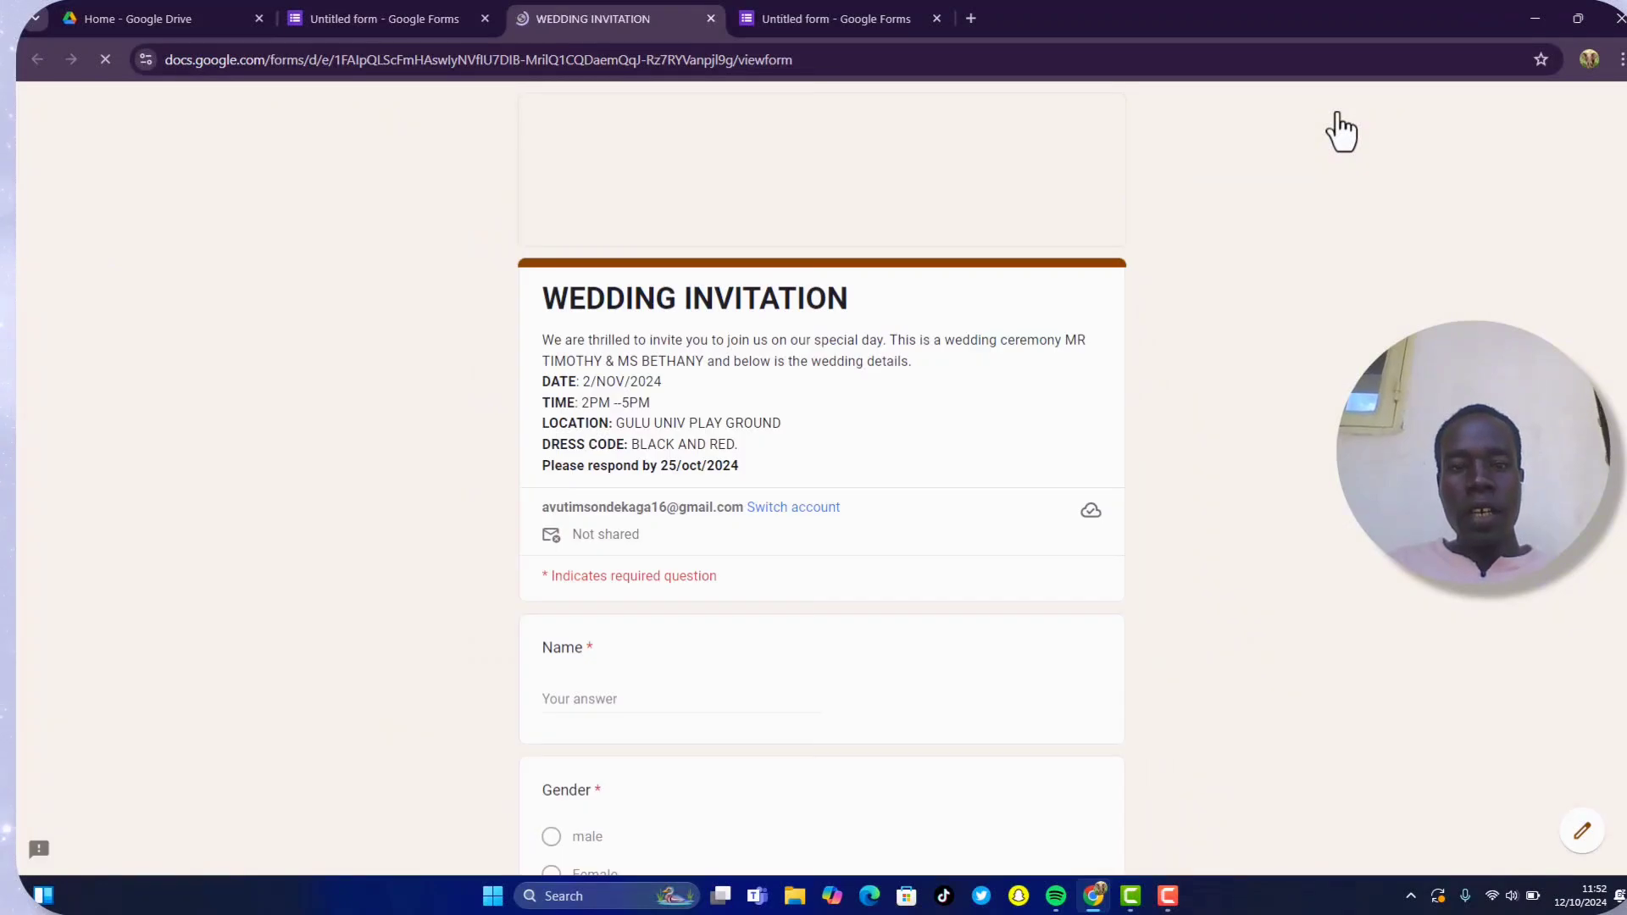
scroll(1181, 355, "down", 1)
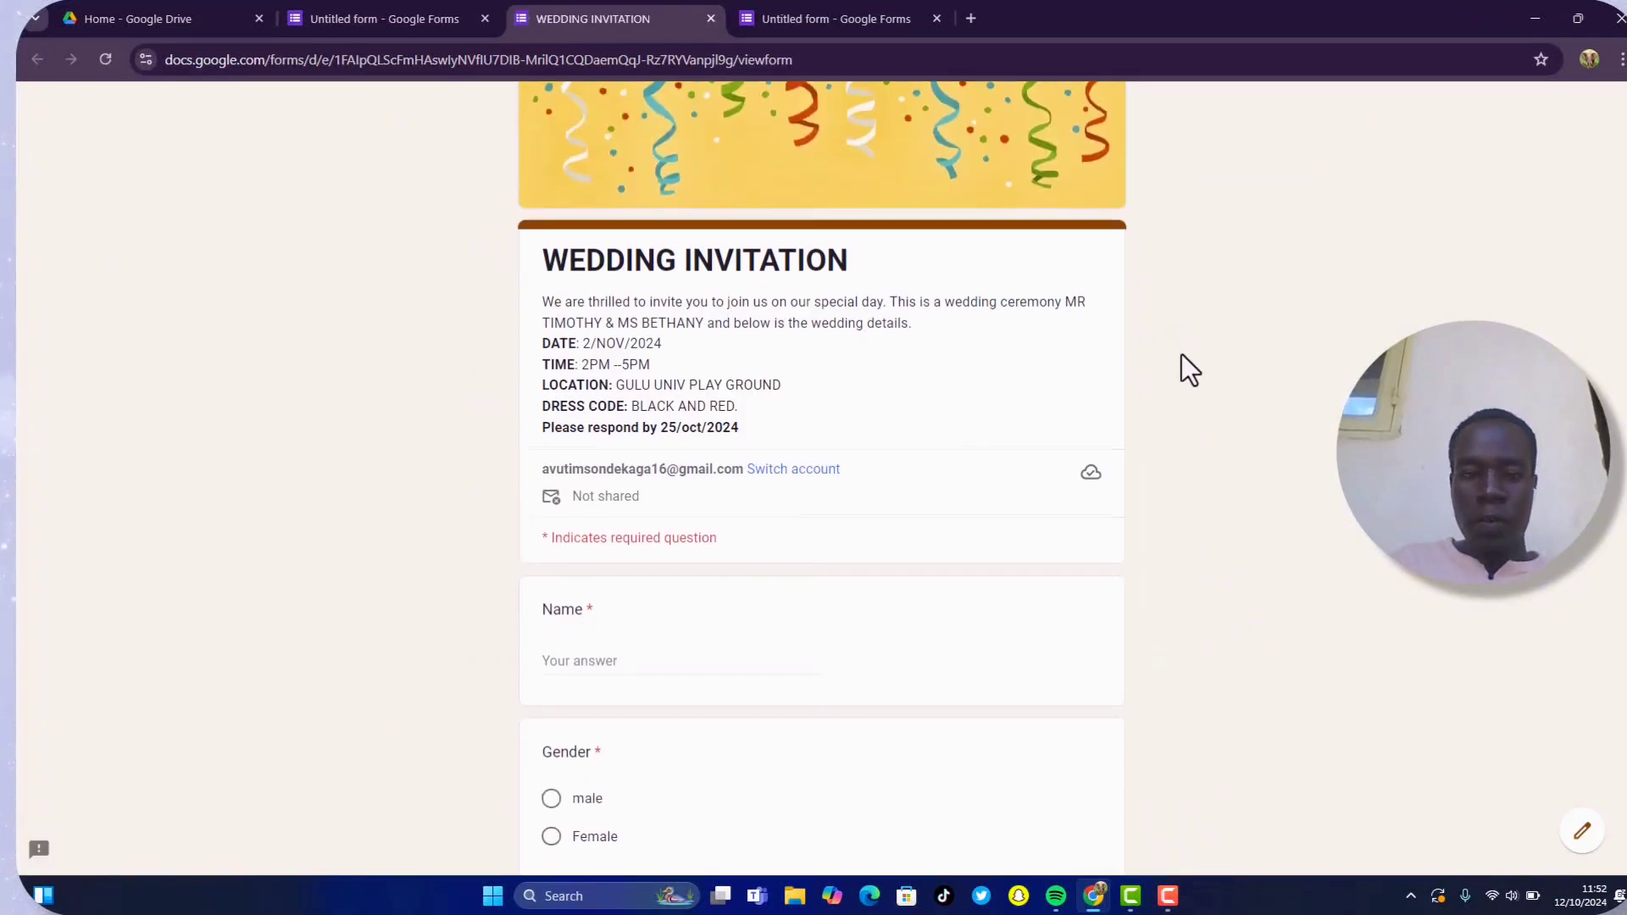
scroll(1182, 354, "up", 1)
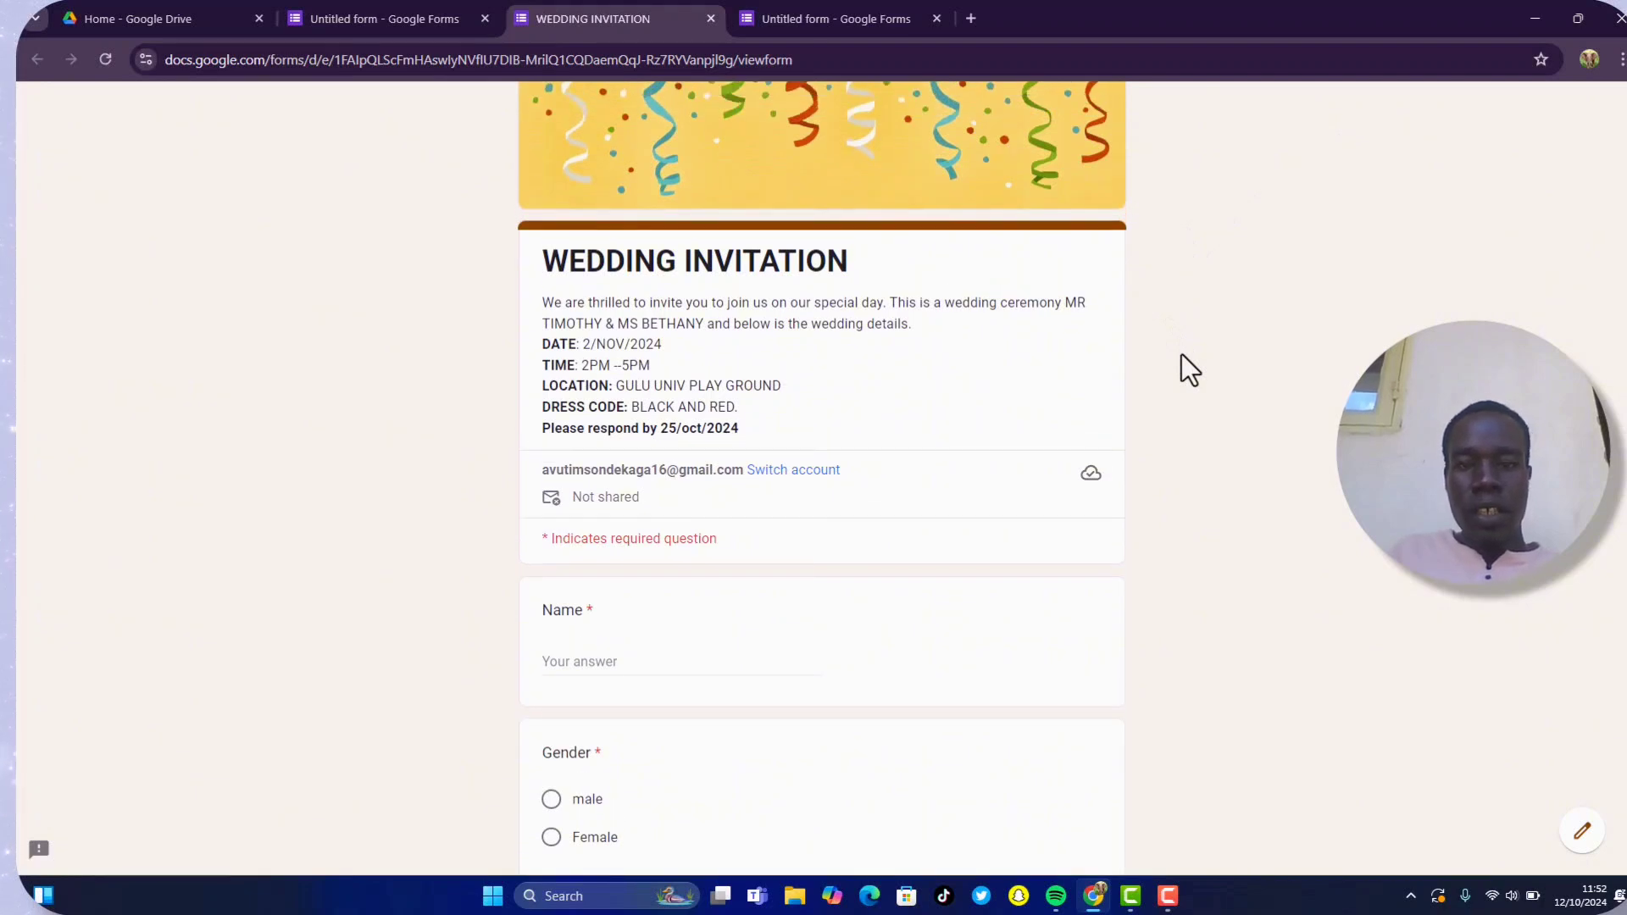
scroll(1181, 354, "down", 1)
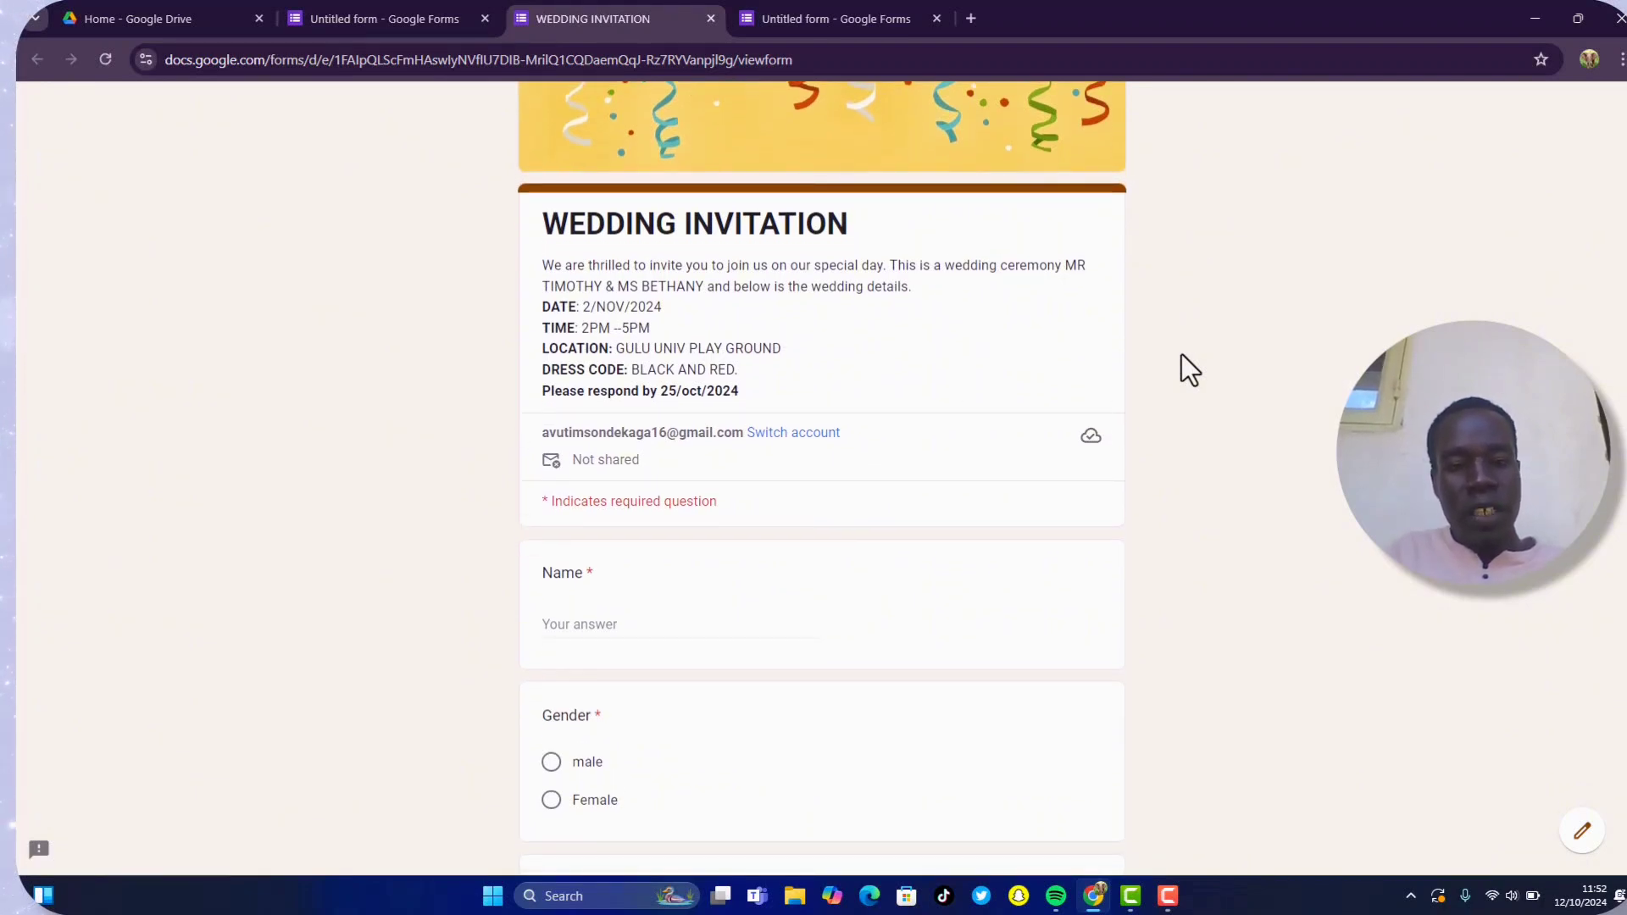
scroll(1182, 355, "down", 1)
scroll(1181, 354, "down", 3)
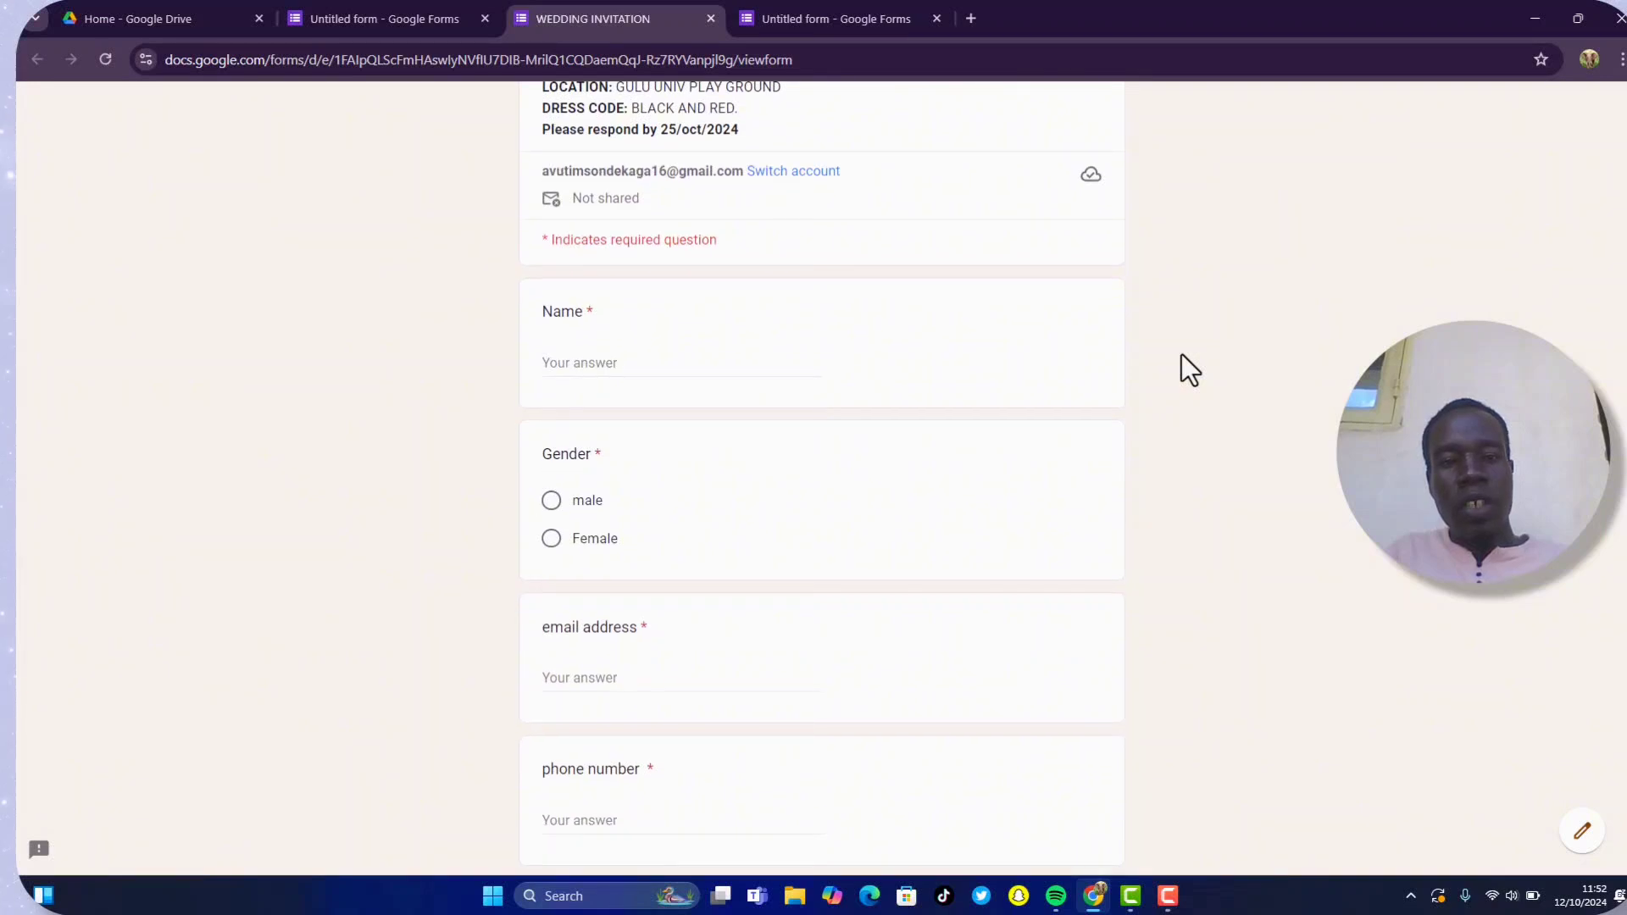
scroll(1181, 355, "down", 1)
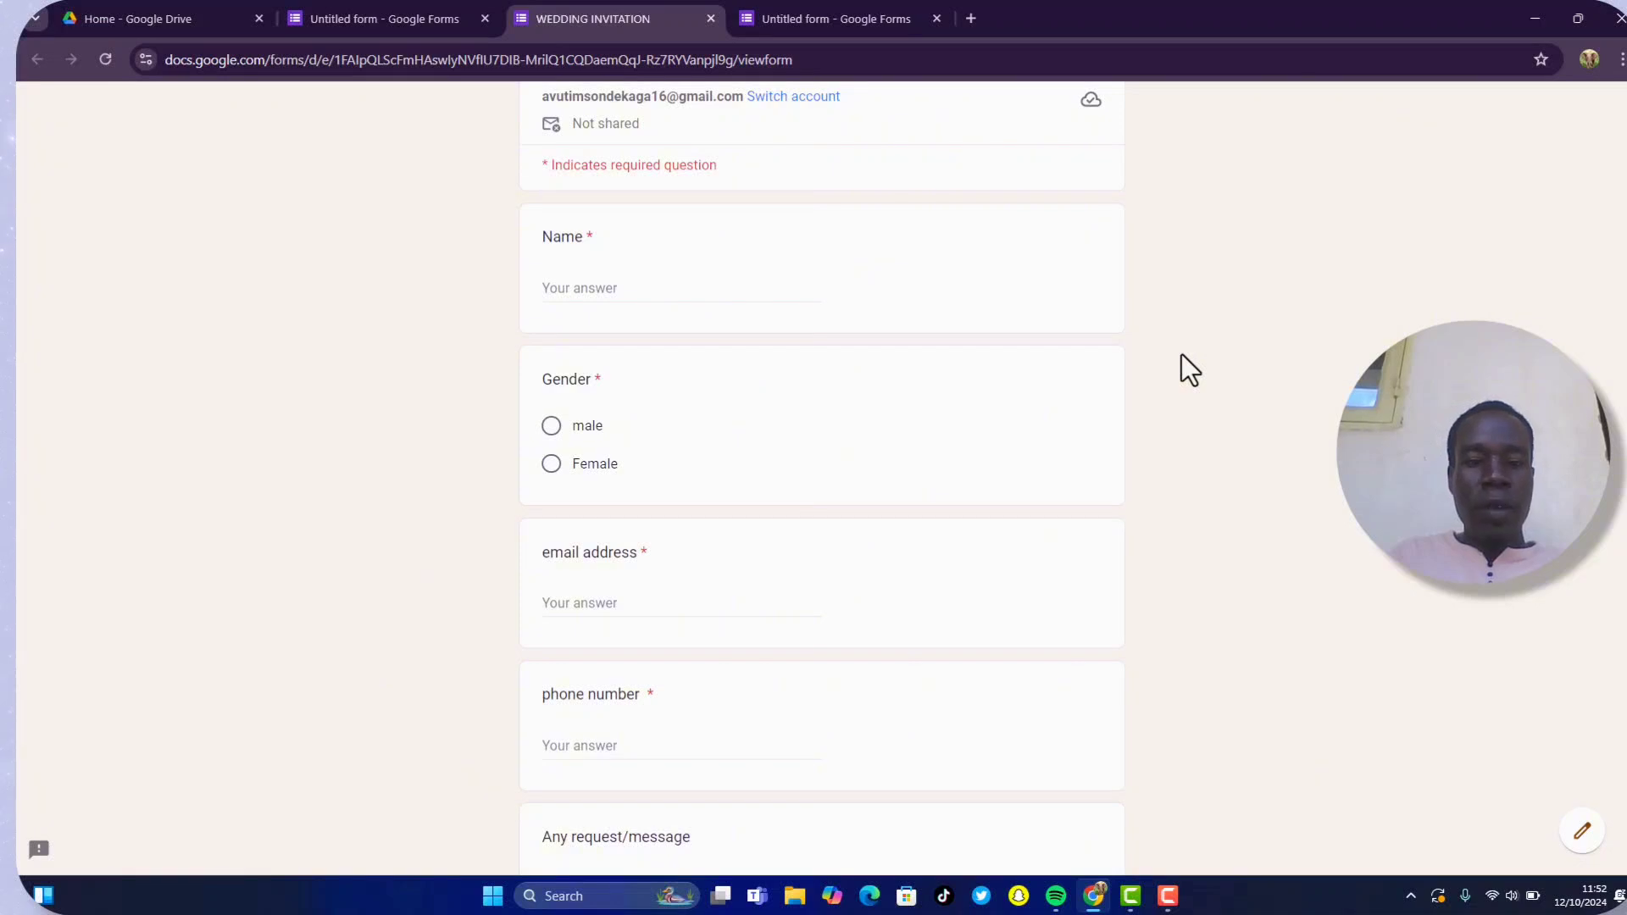
scroll(1182, 354, "down", 3)
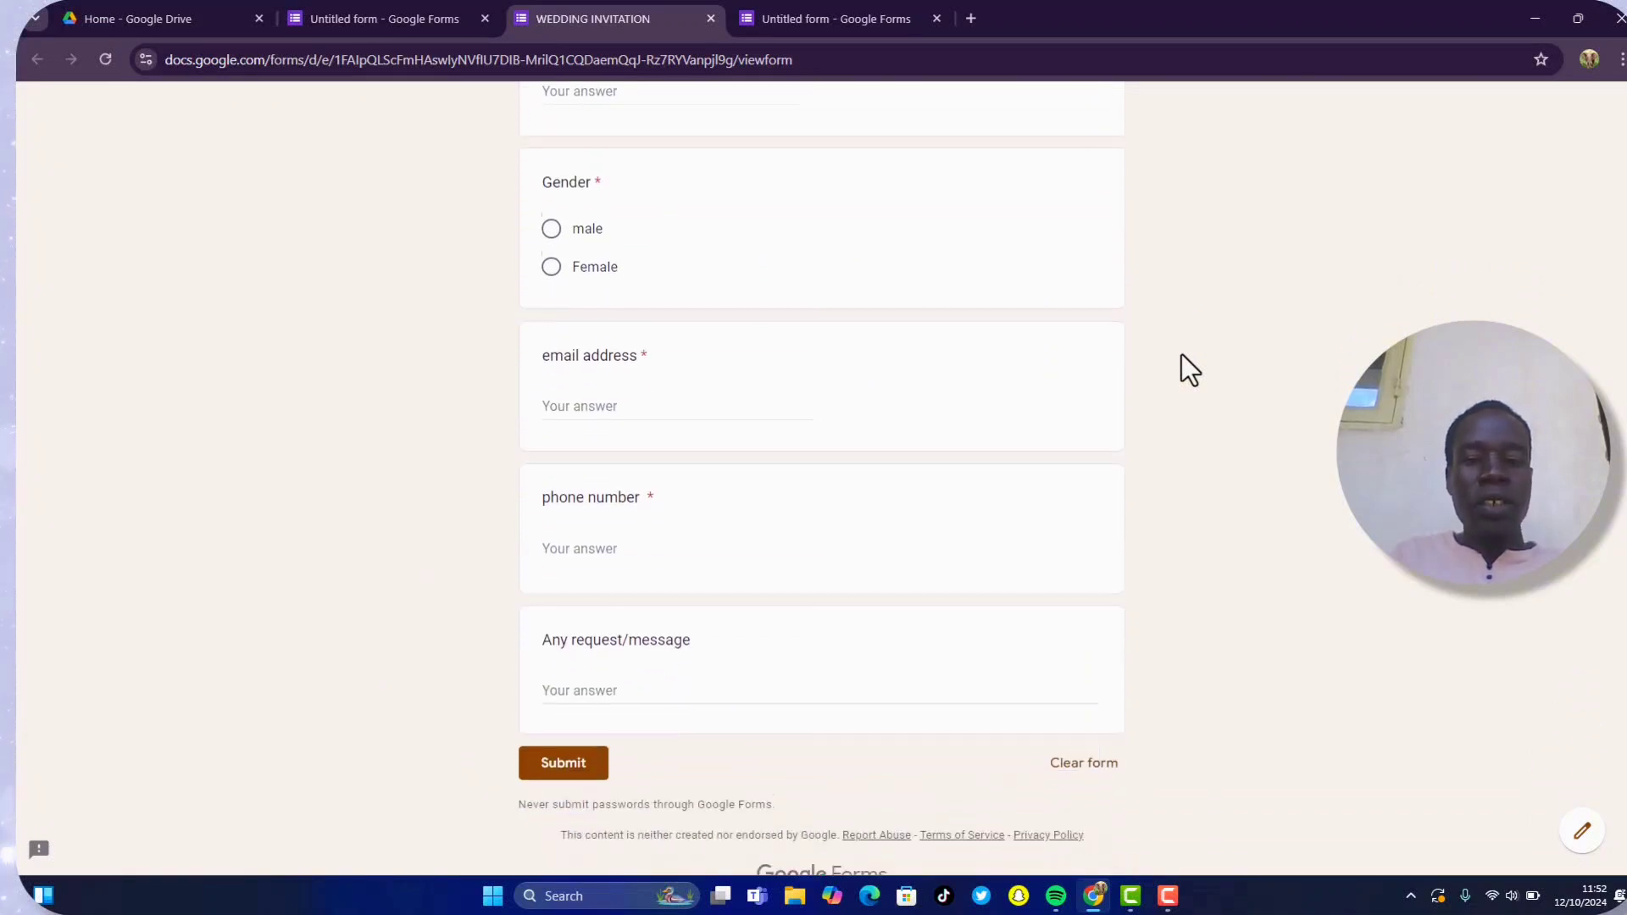
scroll(1181, 354, "down", 1)
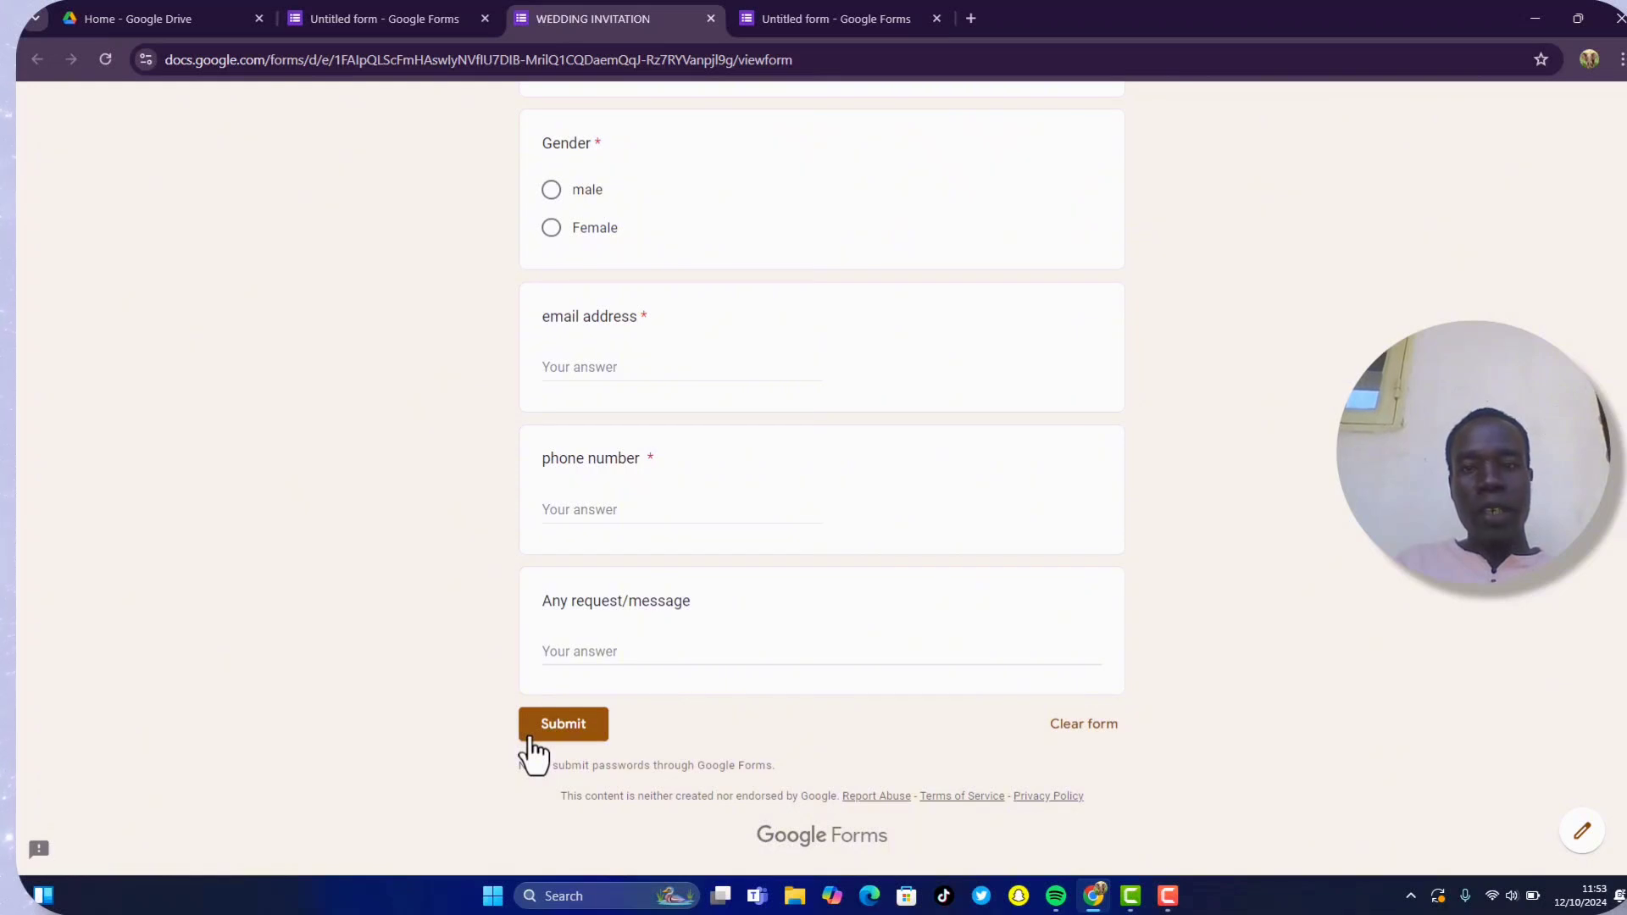
scroll(1243, 578, "up", 8)
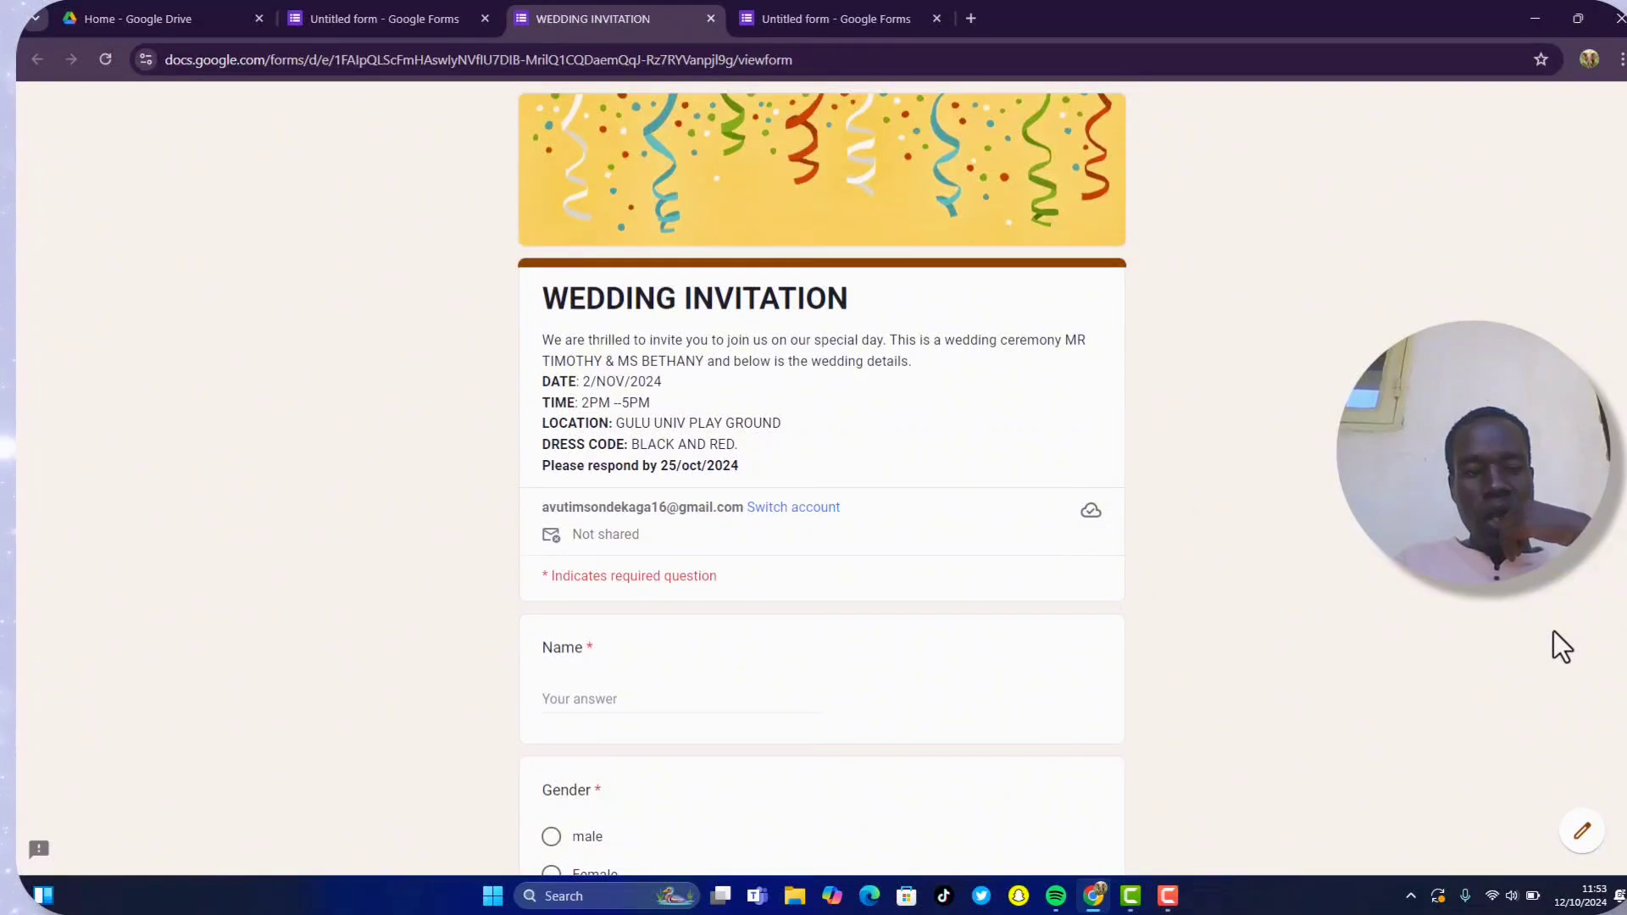
Return from the preview to editing the form, view the options for sending it and close them without sending.
left_click(1583, 826)
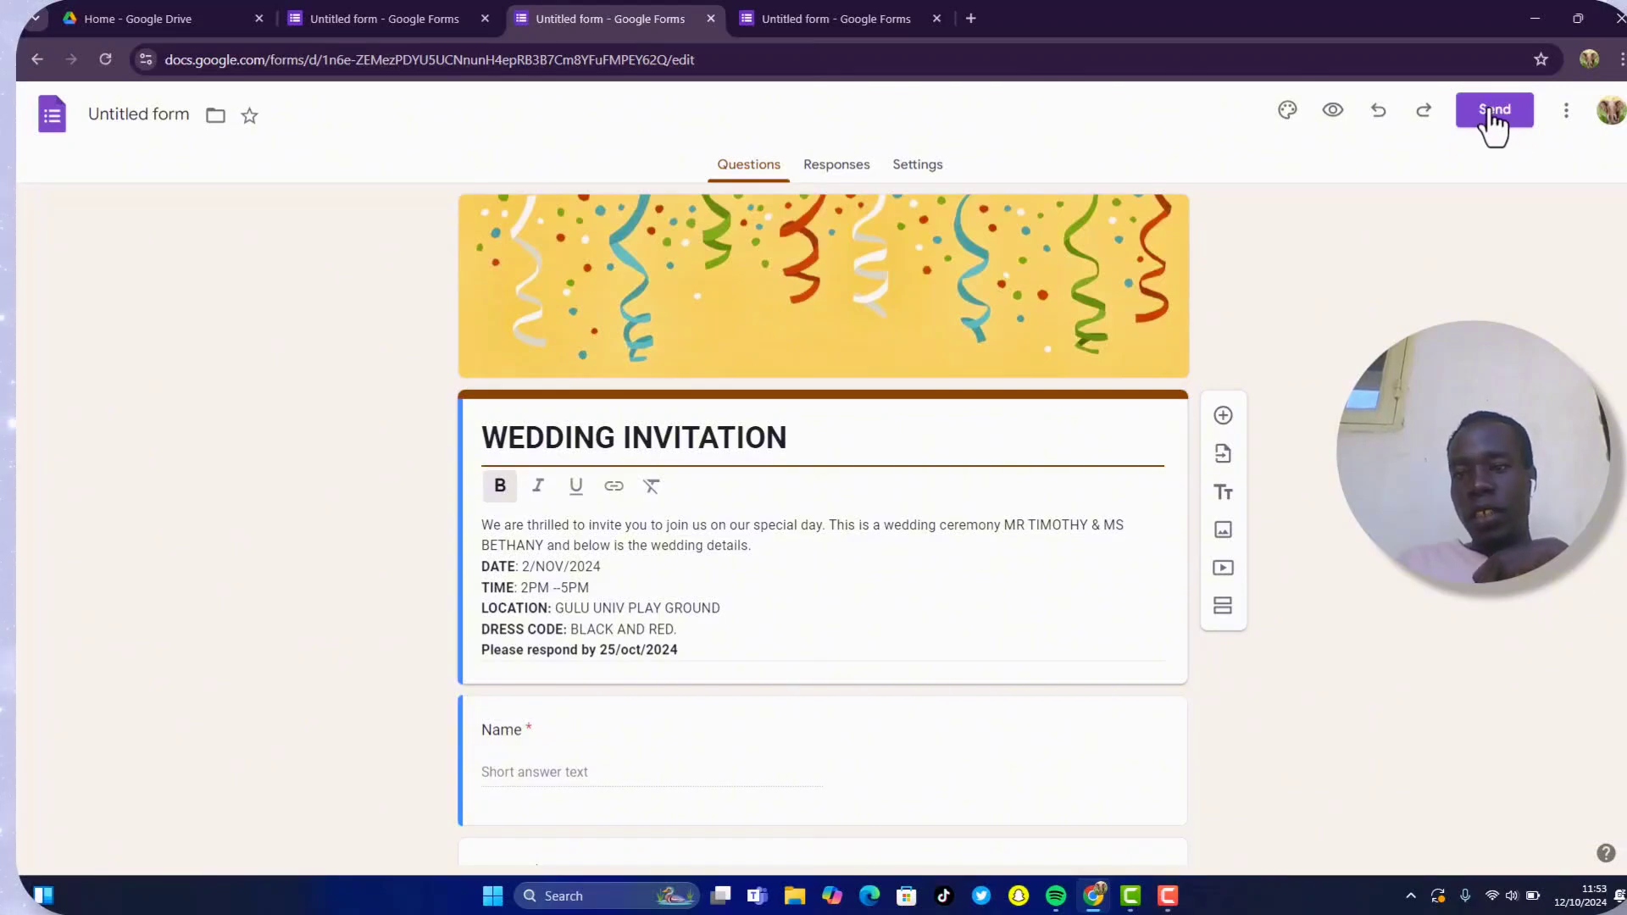
left_click(1490, 113)
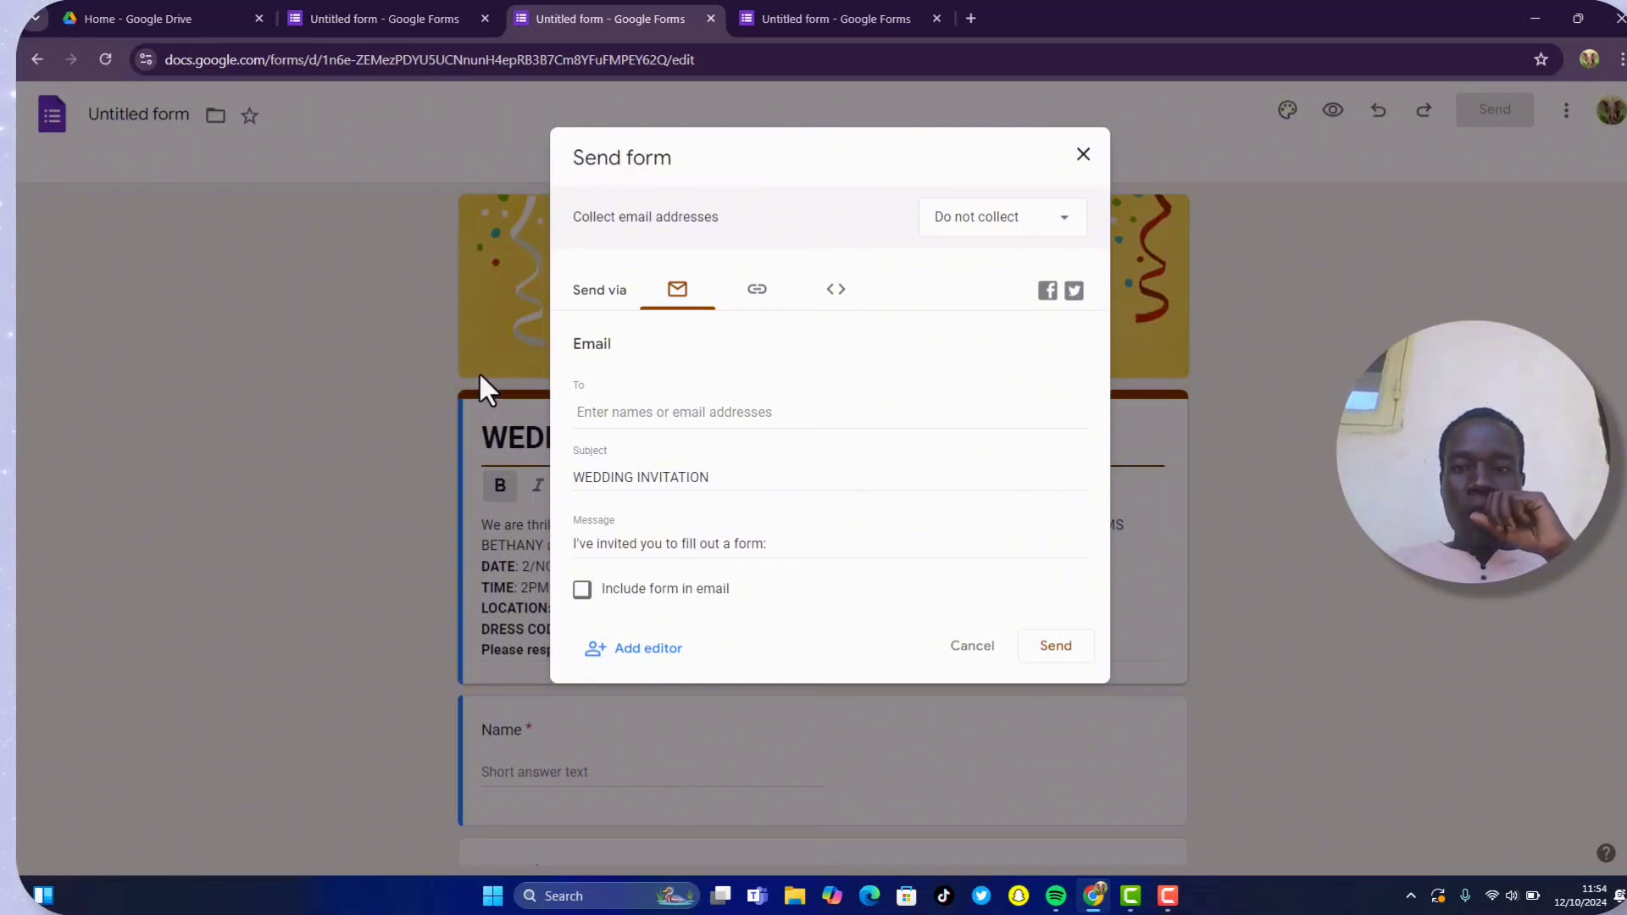
left_click(1083, 155)
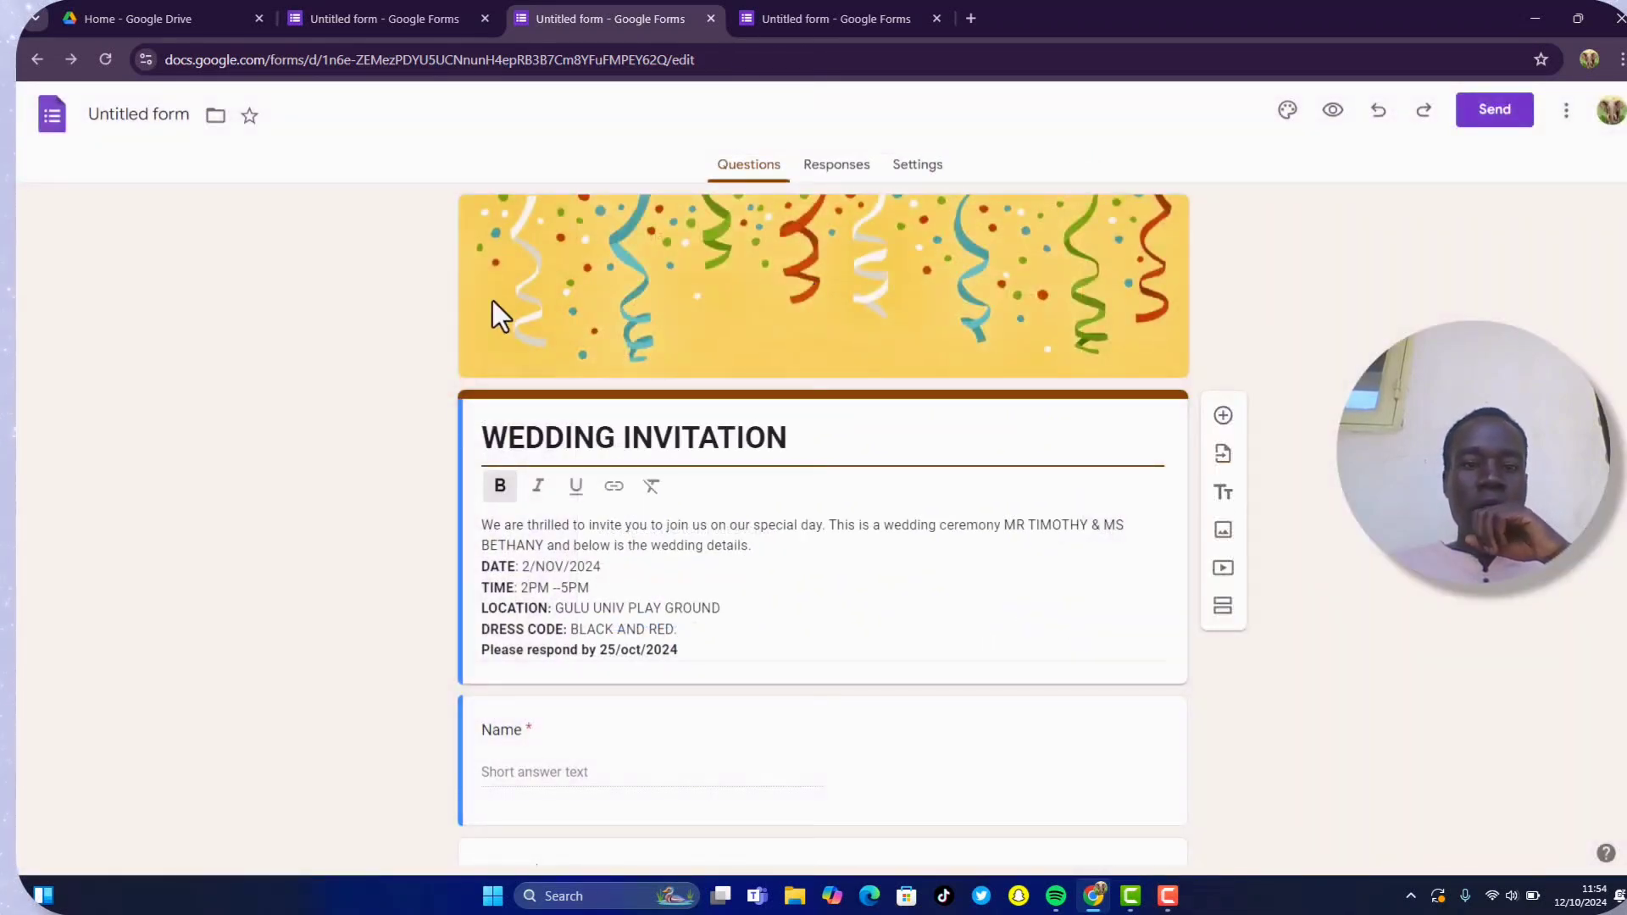